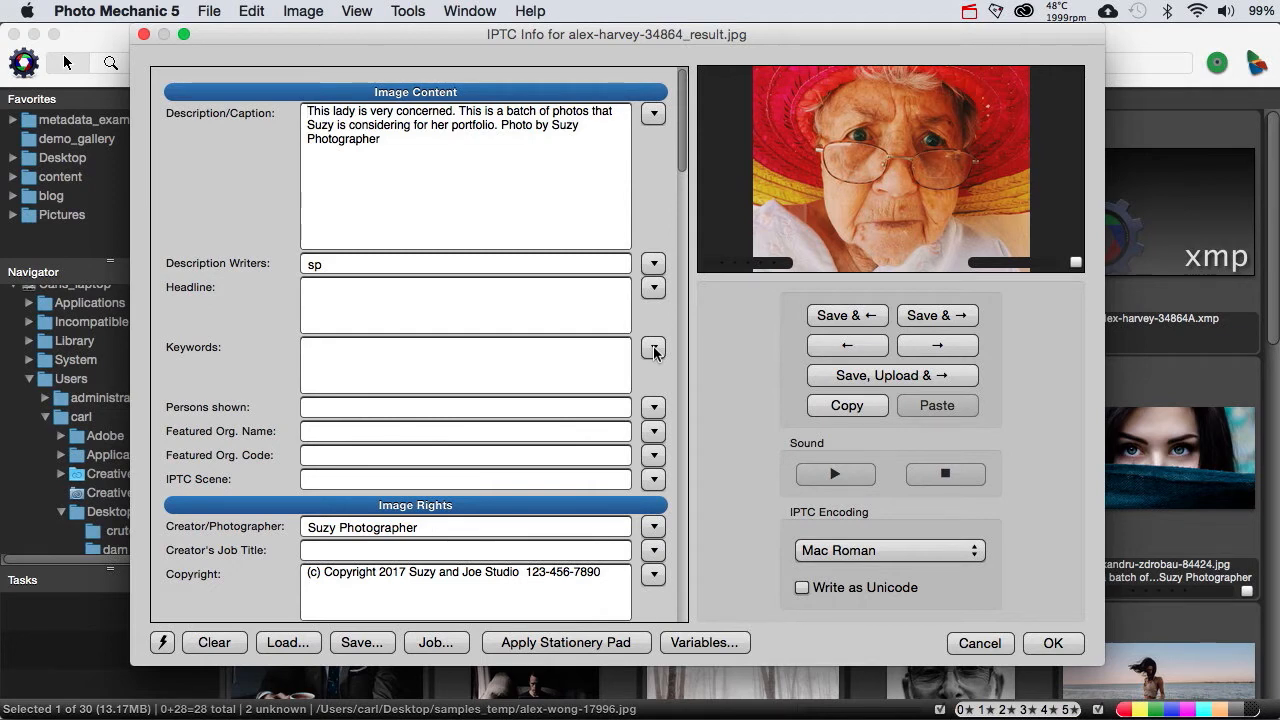
Step: Enlarge the preview of alex-harvey-34864_result.jpg to examine the photo's details, and return to its metadata fields
{"action": "left_click", "coordinate": [891, 177]}
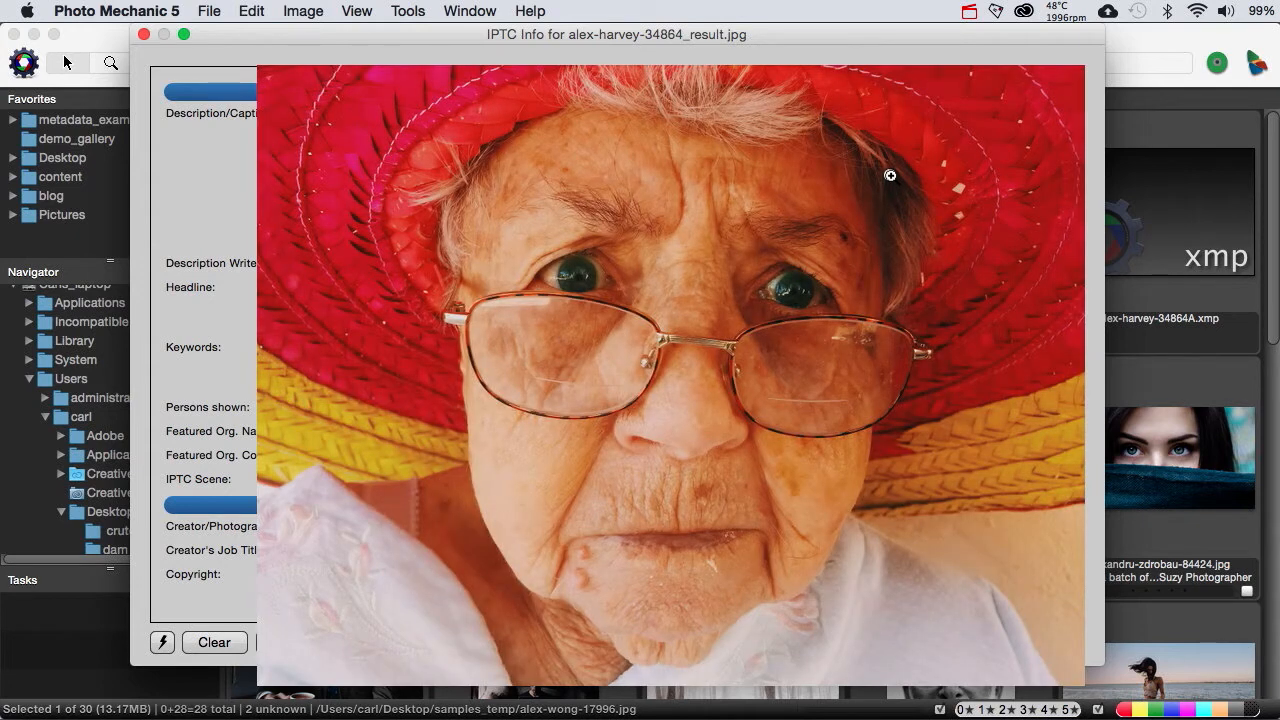
{"action": "left_click", "coordinate": [890, 176]}
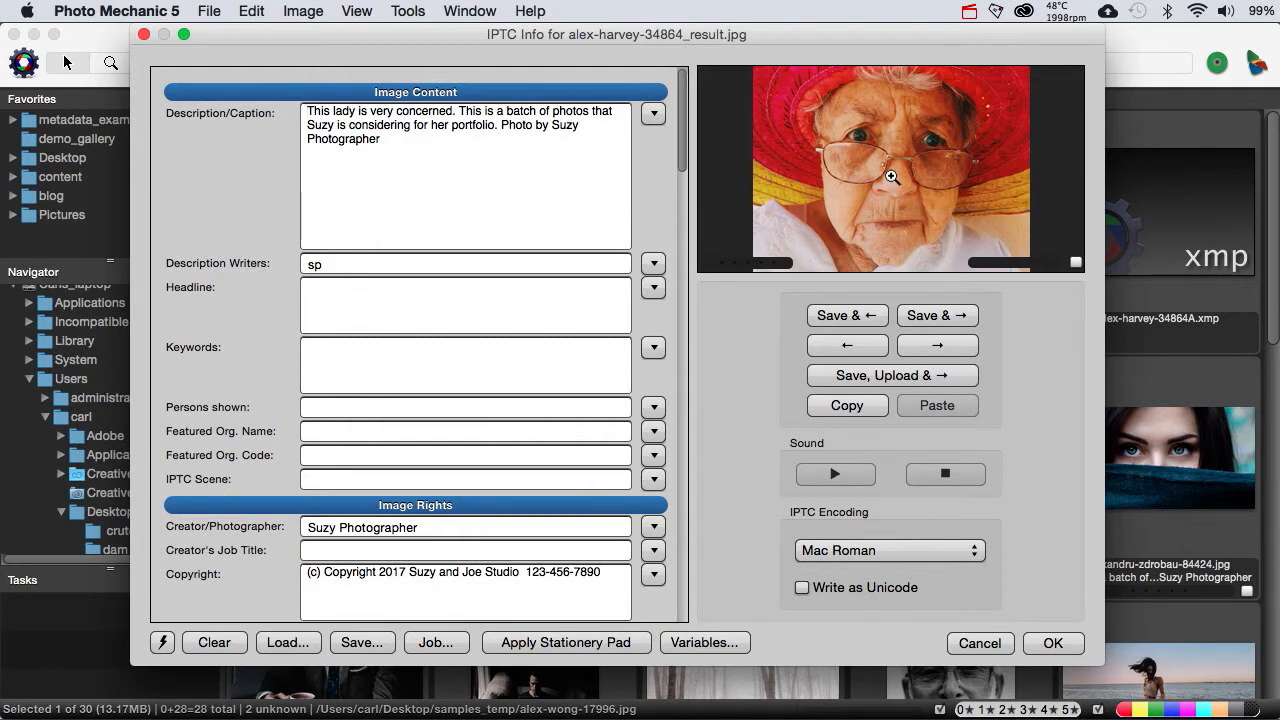
{"action": "left_click", "coordinate": [890, 176]}
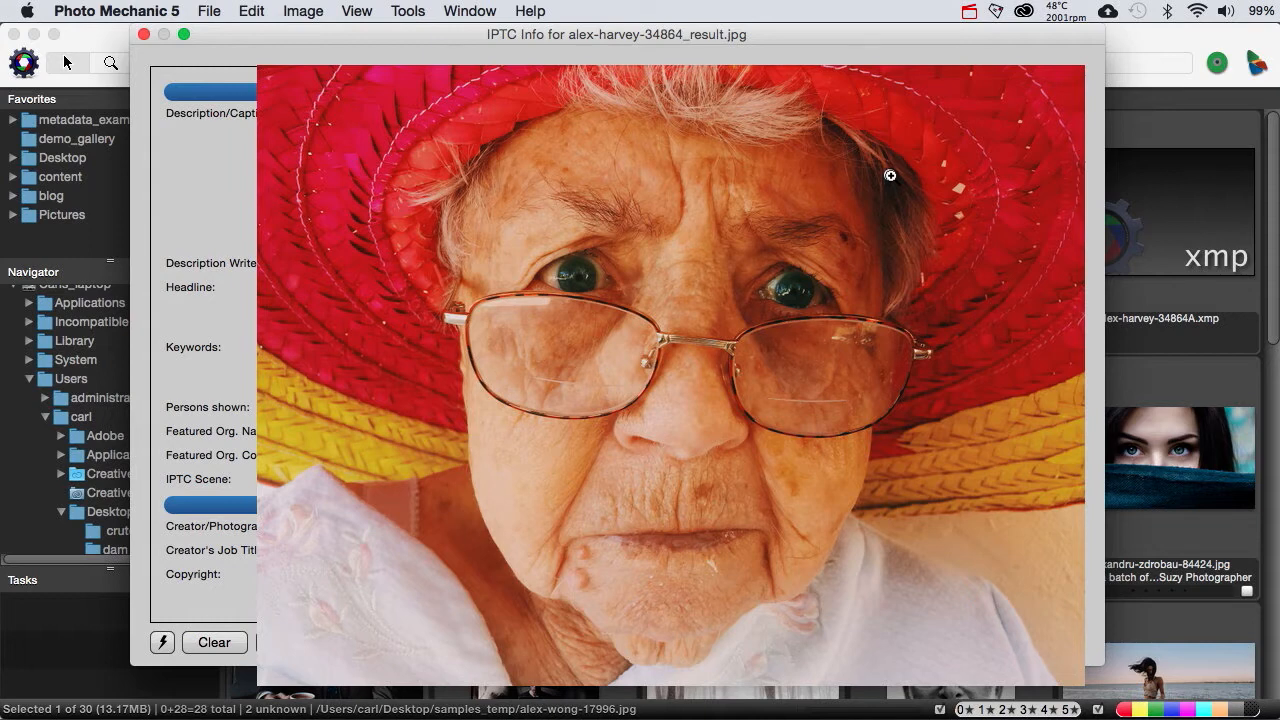
{"action": "left_click", "coordinate": [890, 176]}
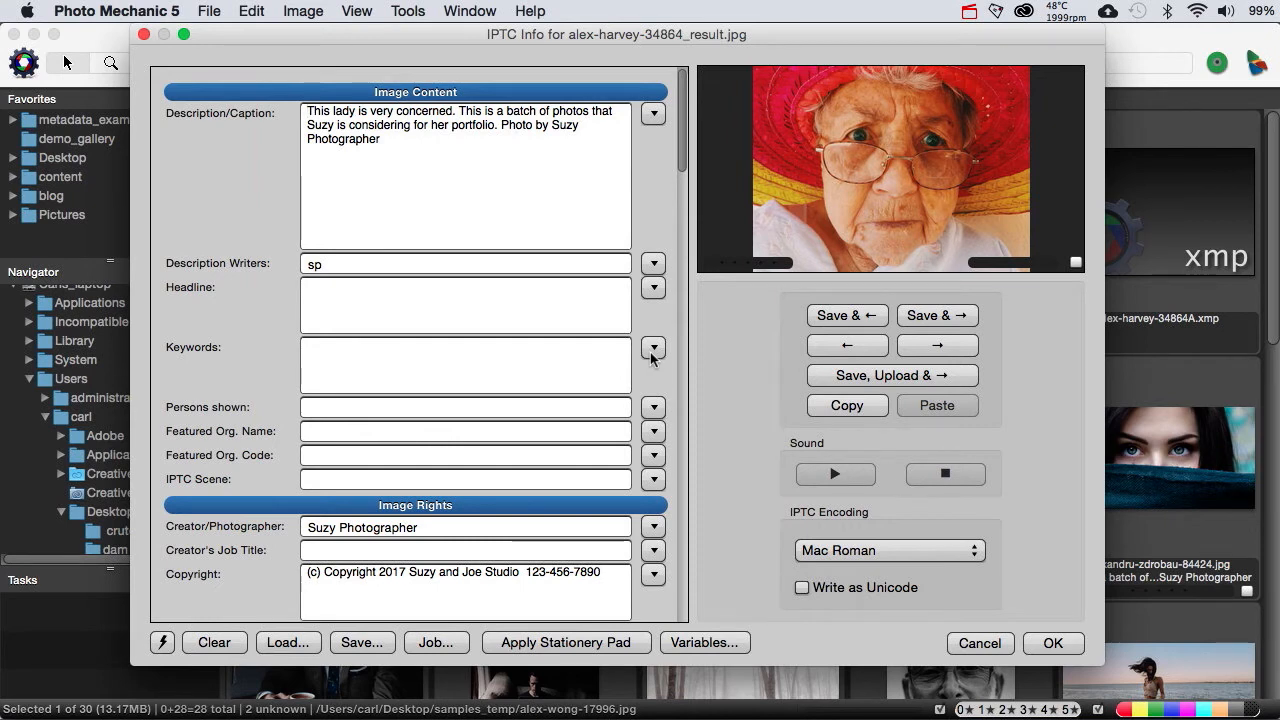
Step: Enter "portfolio, keyword," by hand in the photo's Keywords field, and clear the field again
{"action": "left_click", "coordinate": [451, 357]}
{"action": "type", "text": "portfoli"}
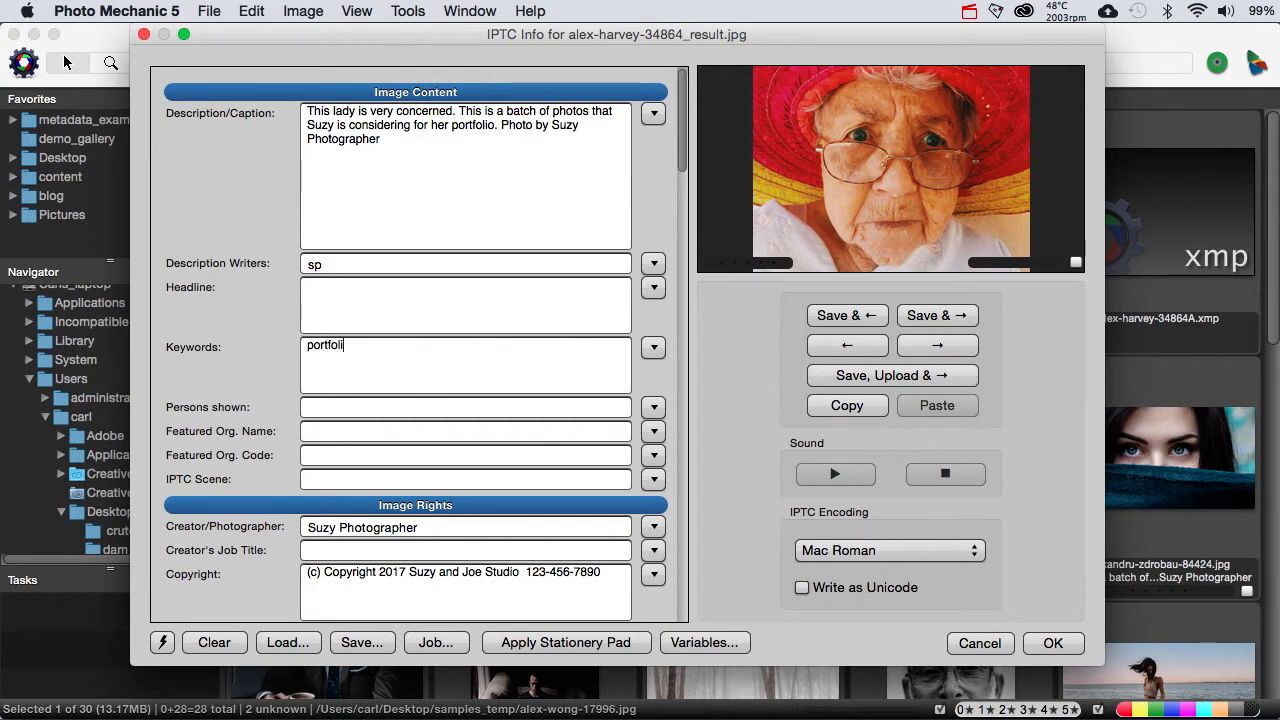
{"action": "type", "text": "o, keyword,"}
{"action": "left_click_drag", "start_coordinate": [417, 346], "coordinate": [264, 340]}
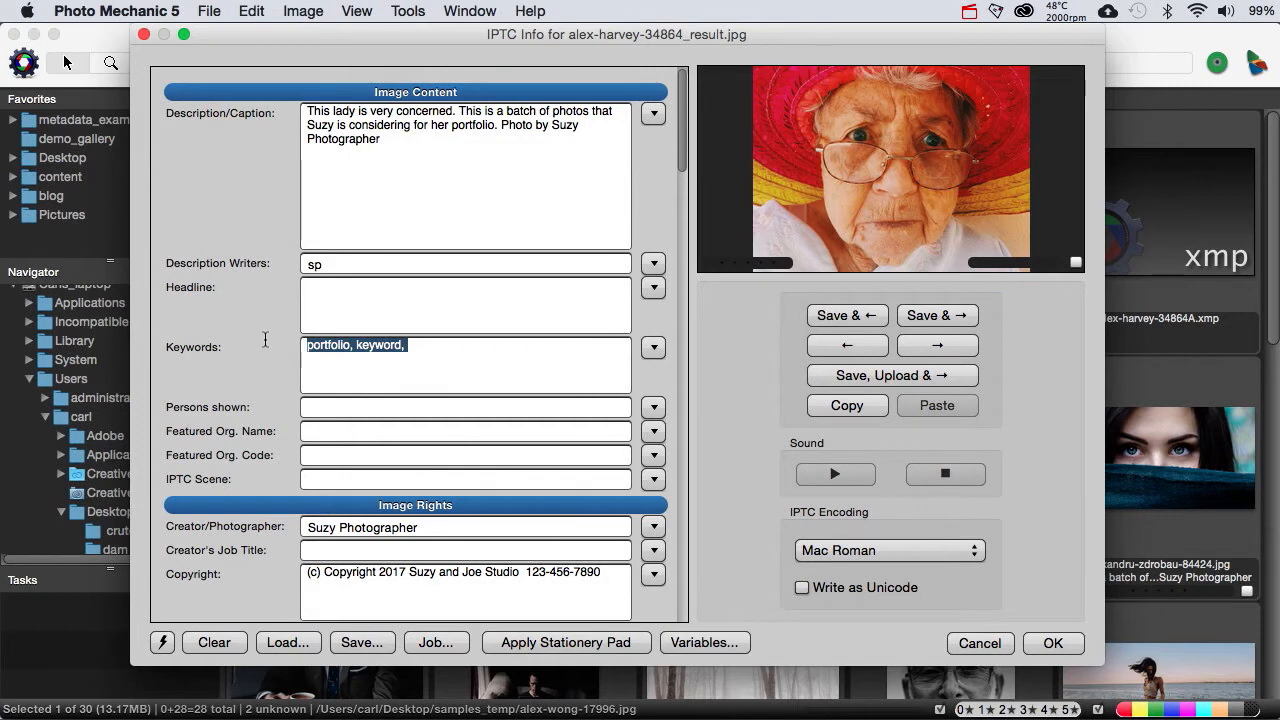
{"action": "key", "text": "BackSpace"}
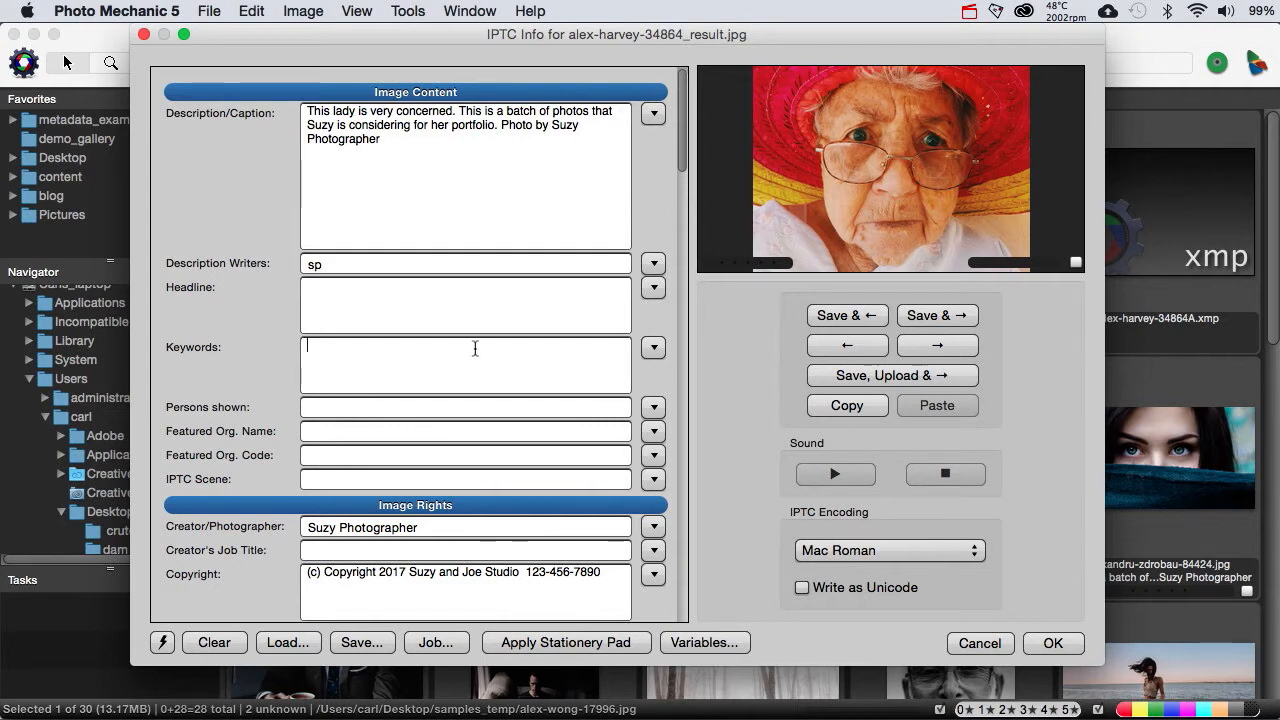
Step: Add the master-list keywords hats, fashion, portriats and portfolio to the photo and save its IPTC info
{"action": "left_click", "coordinate": [652, 350]}
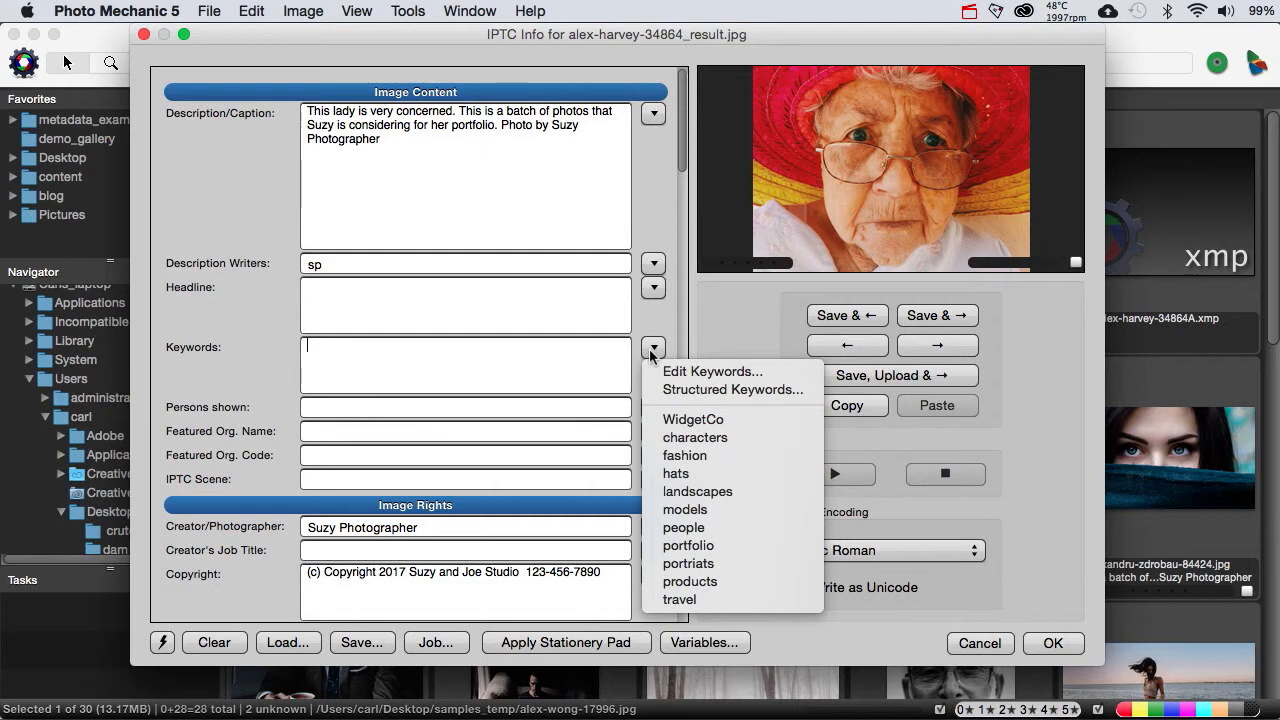
{"action": "left_click", "coordinate": [676, 474]}
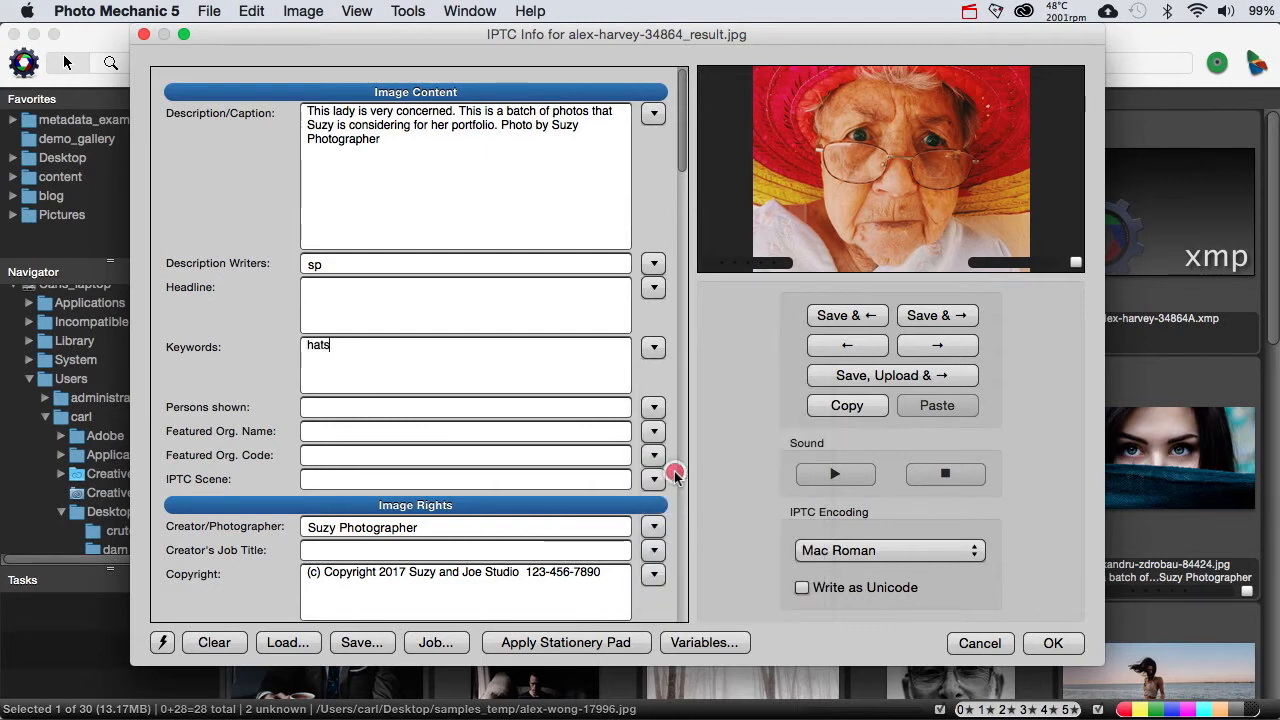
{"action": "left_click", "coordinate": [654, 347]}
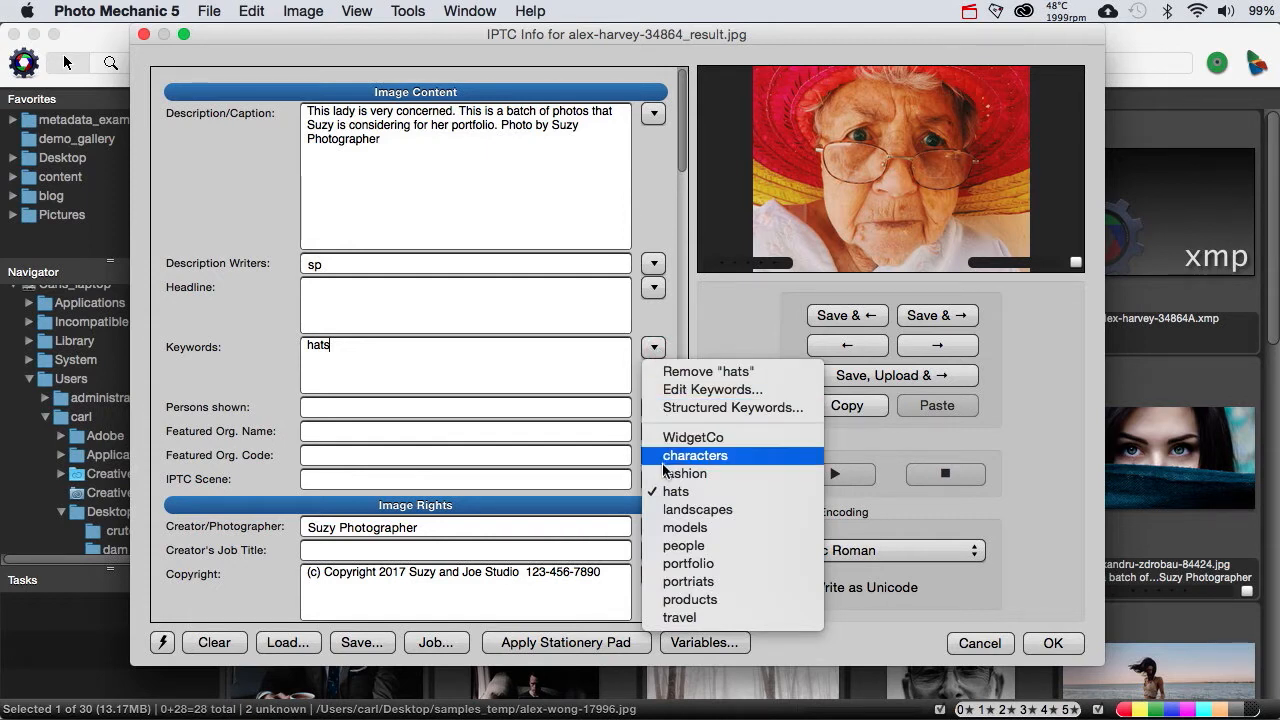
{"action": "left_click", "coordinate": [662, 473]}
{"action": "left_click", "coordinate": [654, 347]}
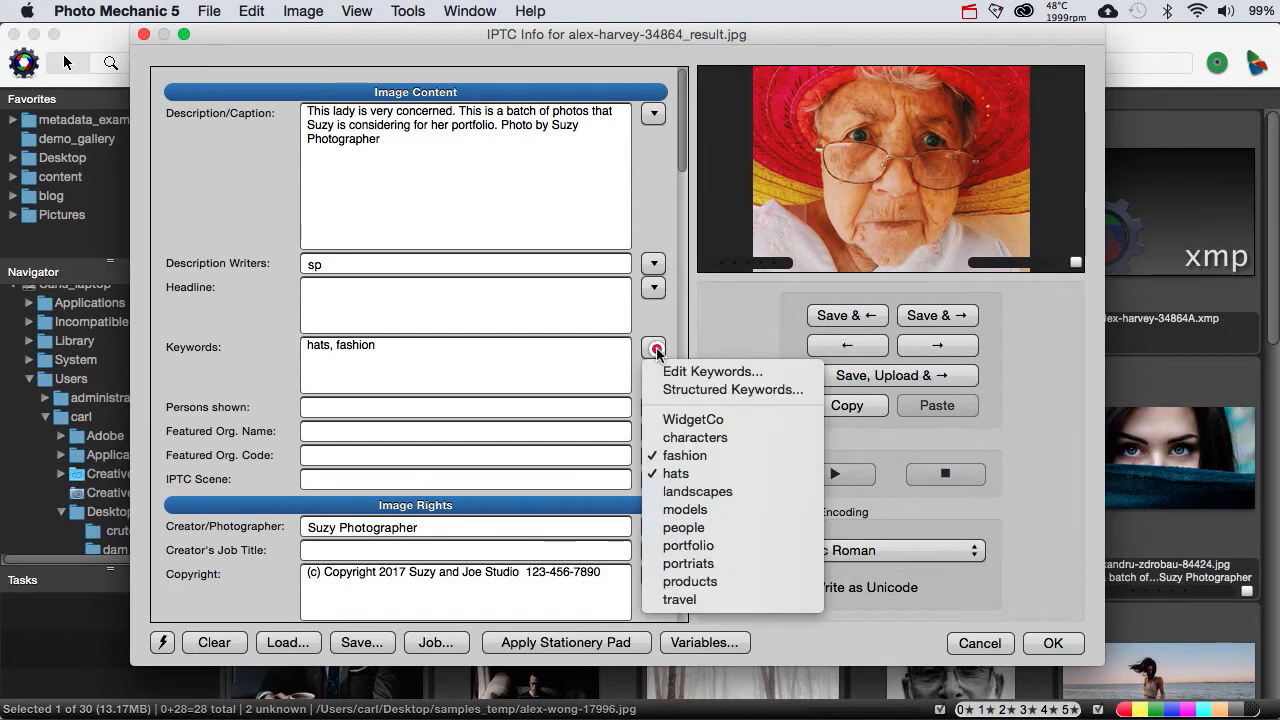
{"action": "left_click", "coordinate": [663, 564]}
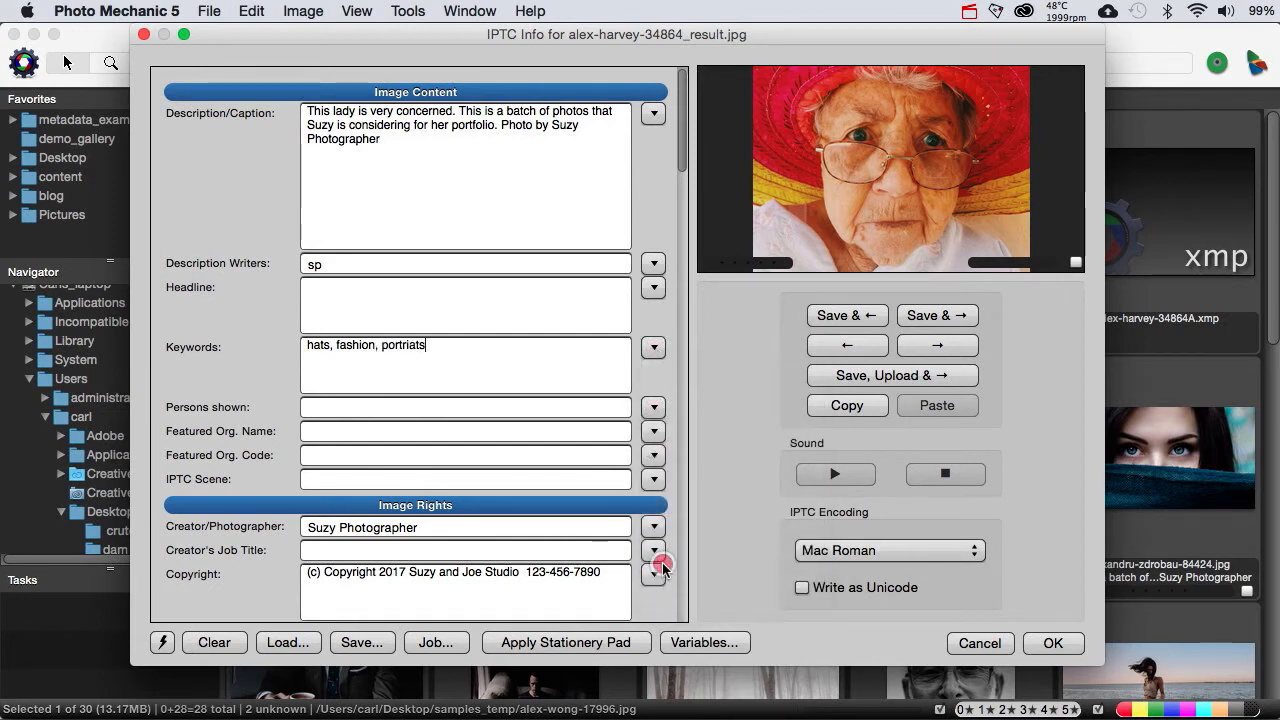
{"action": "left_click", "coordinate": [654, 348]}
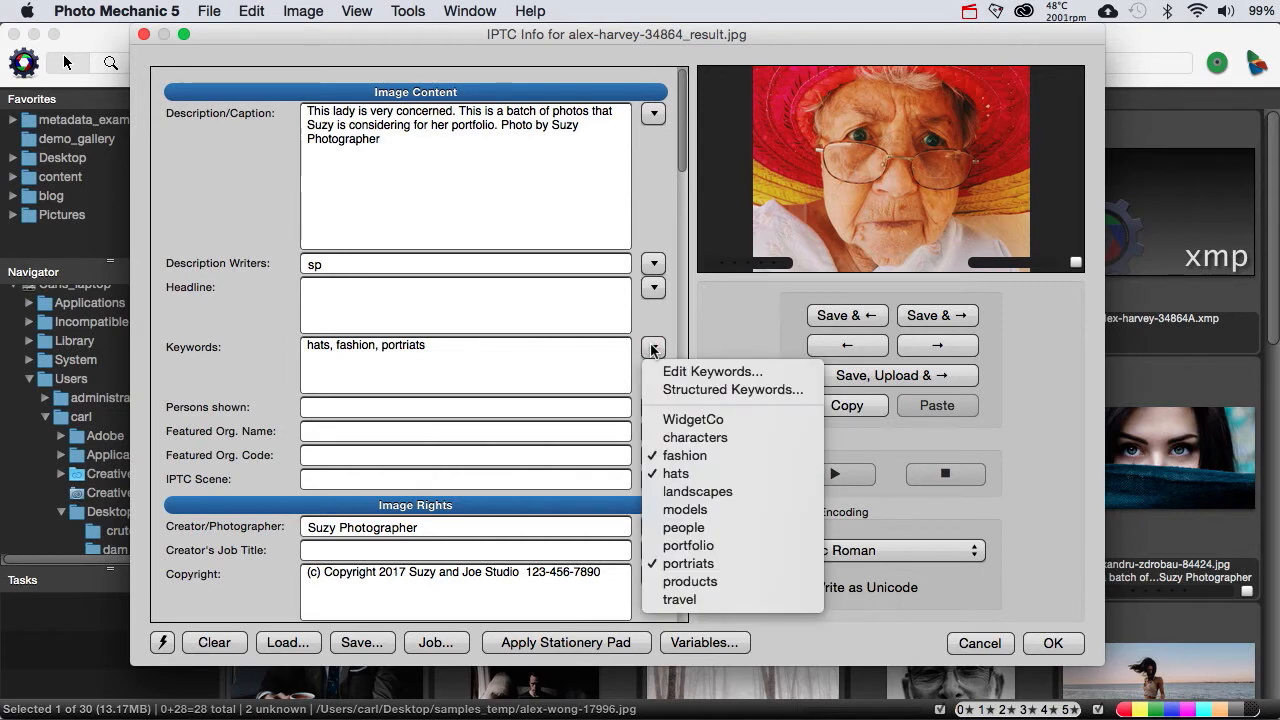
{"action": "left_click", "coordinate": [673, 547]}
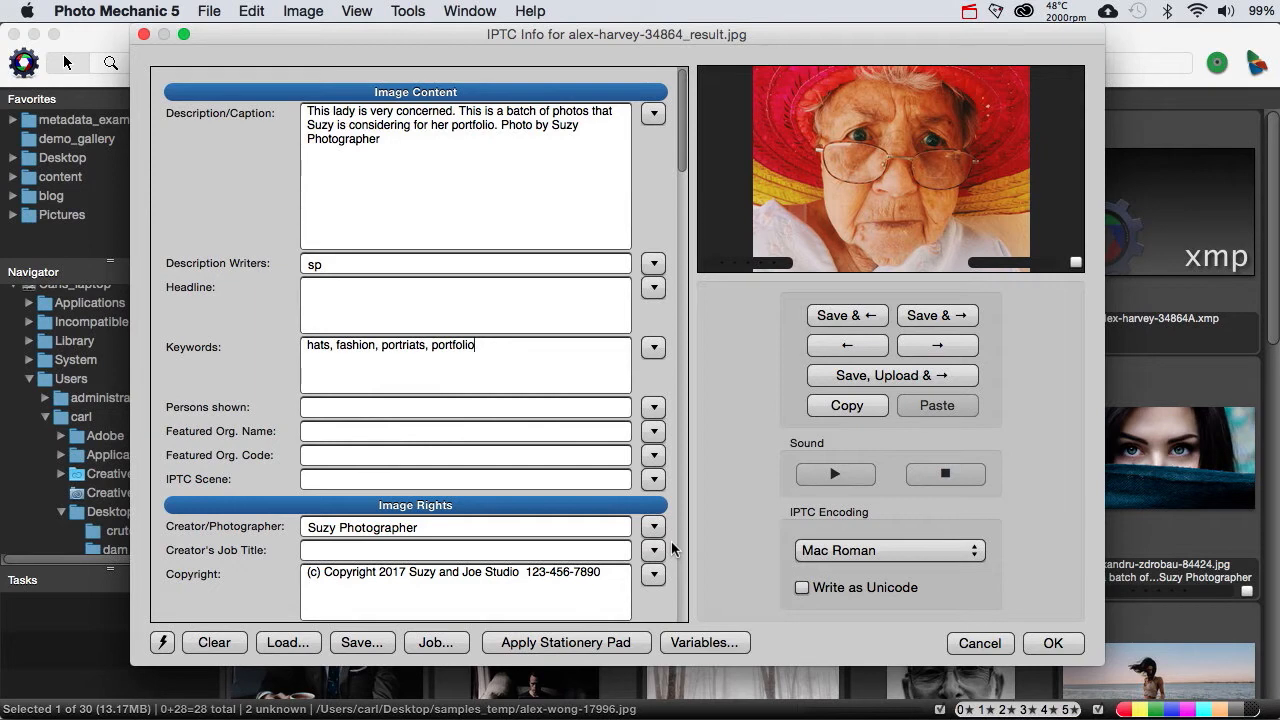
{"action": "left_click", "coordinate": [1046, 645]}
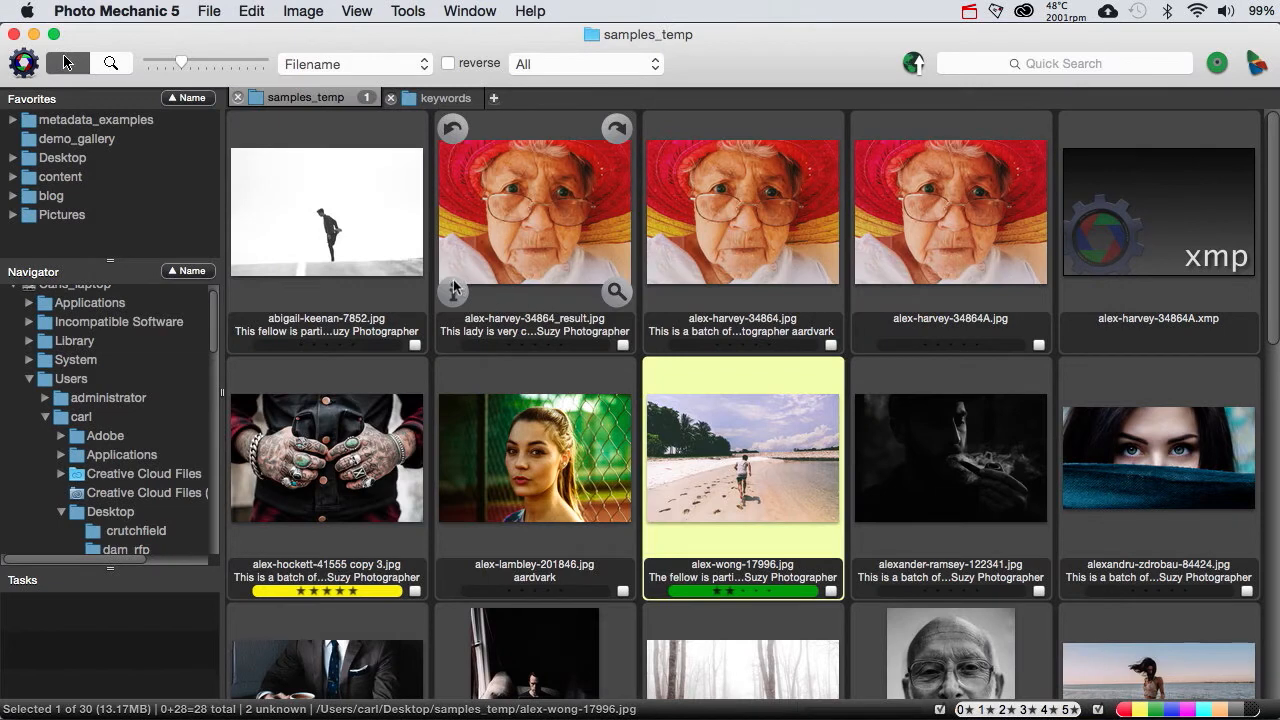
Step: Reopen the IPTC info of alex-harvey-34864_result.jpg to check its saved keywords, and close it without changes
{"action": "left_click", "coordinate": [453, 284]}
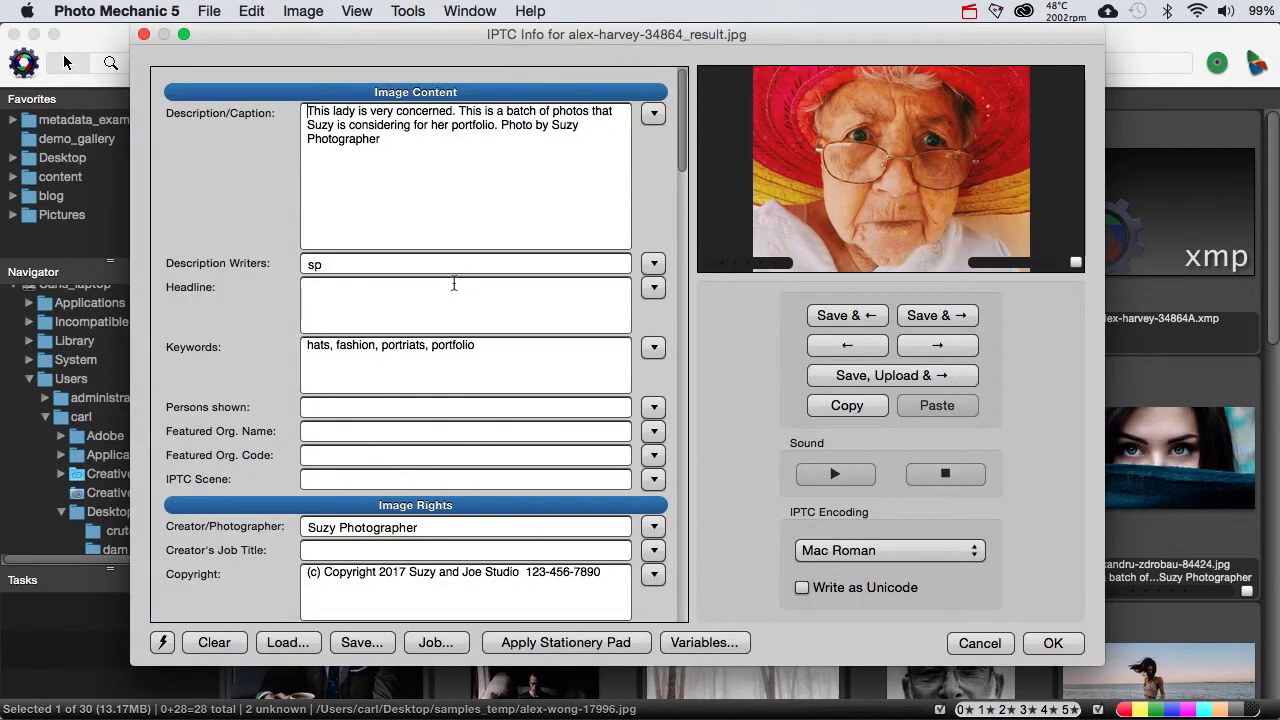
{"action": "left_click", "coordinate": [980, 643]}
Step: Open the IPTC Stationery Pad and move its window lower, then check its command among the image commands
{"action": "key", "text": "super+i"}
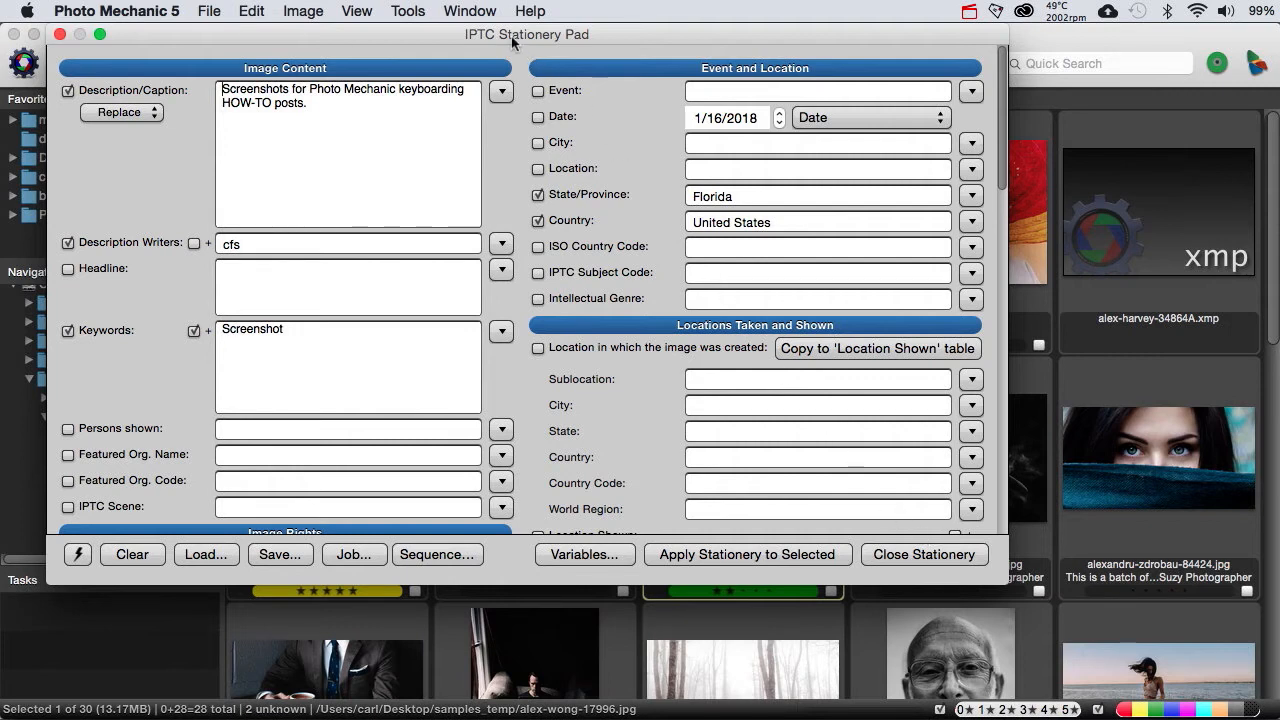
{"action": "left_click_drag", "start_coordinate": [509, 38], "coordinate": [552, 97]}
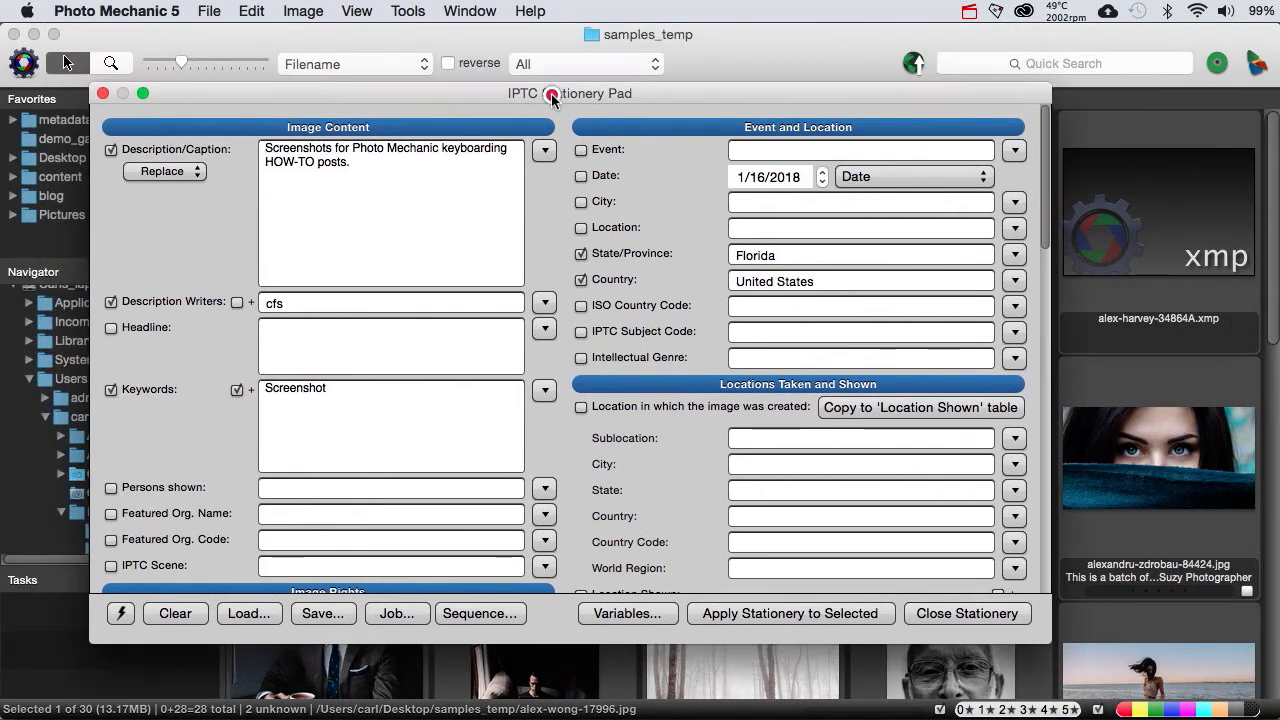
{"action": "left_click", "coordinate": [320, 12]}
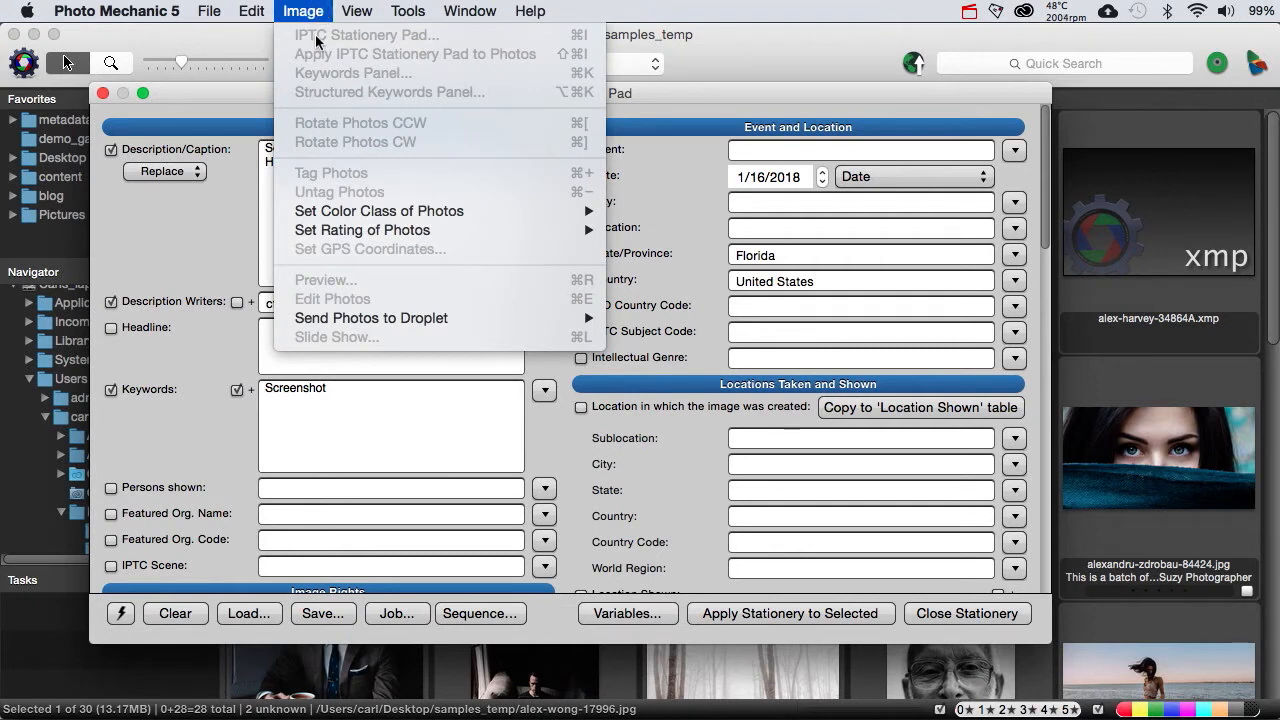
{"action": "left_click", "coordinate": [670, 96]}
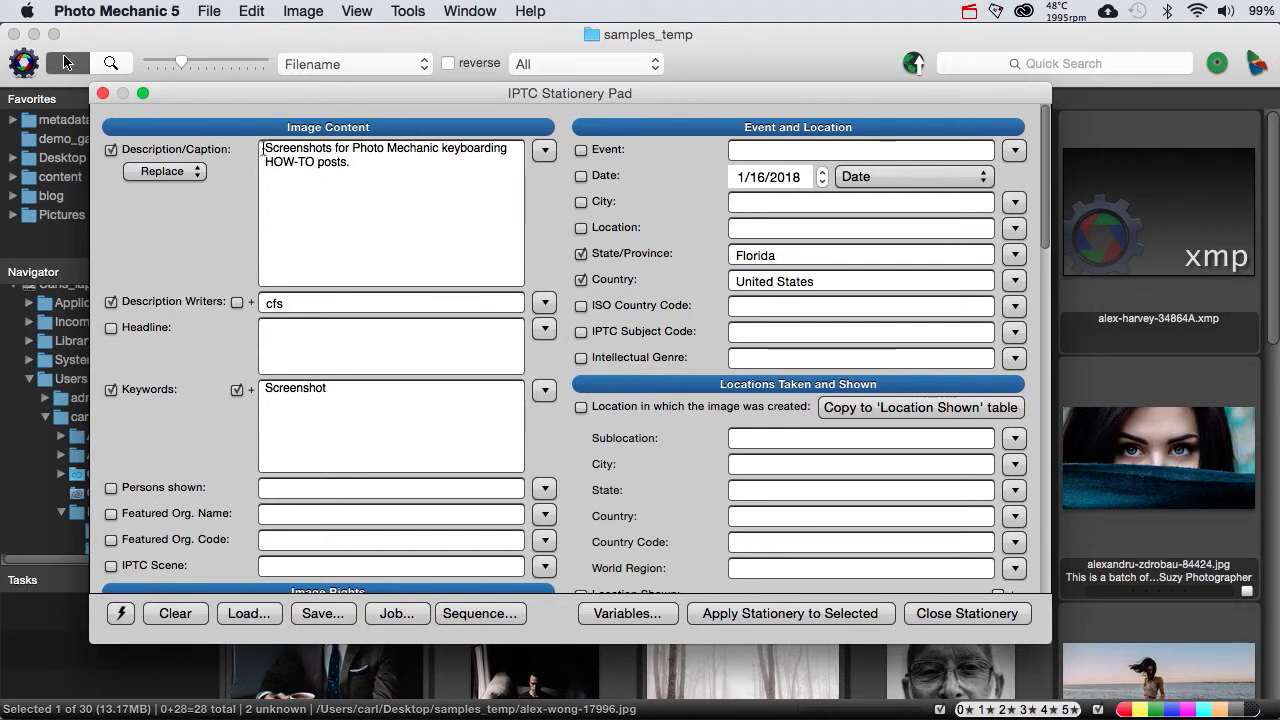
{"action": "left_click_drag", "start_coordinate": [263, 149], "coordinate": [377, 170]}
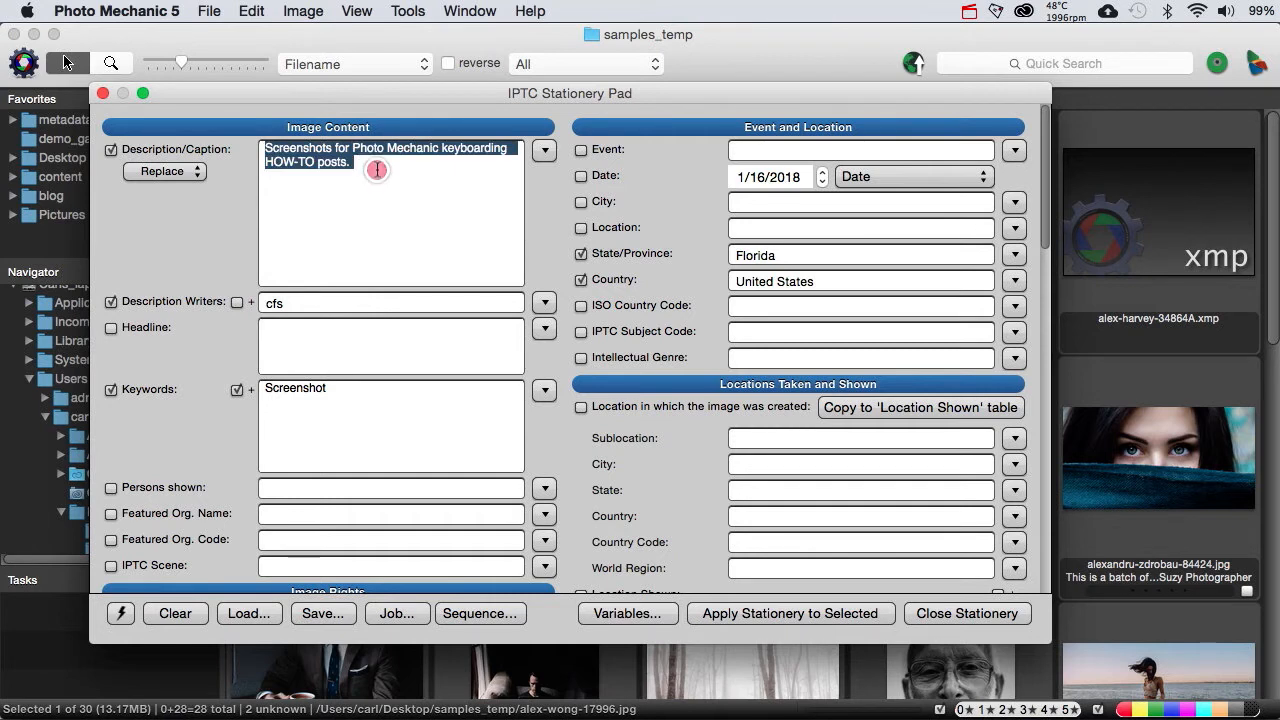
{"action": "left_click", "coordinate": [377, 170]}
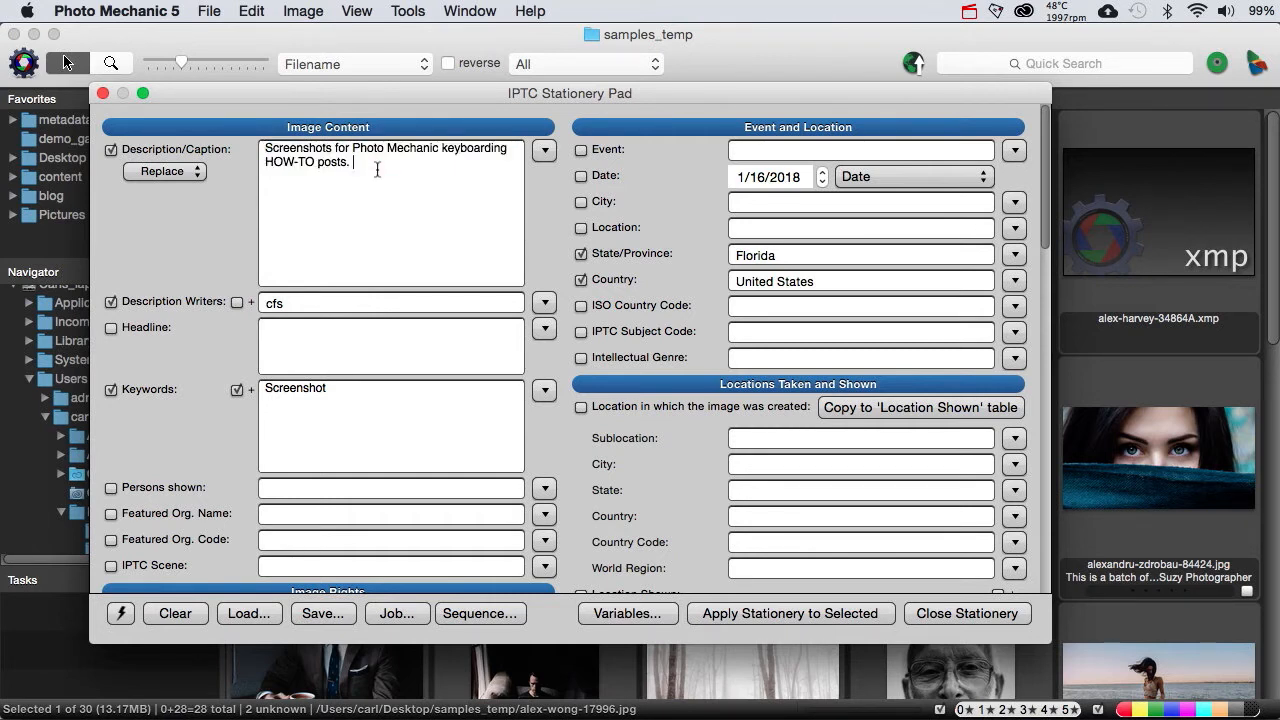
{"action": "left_click", "coordinate": [345, 384]}
{"action": "left_click_drag", "start_coordinate": [345, 384], "coordinate": [236, 383]}
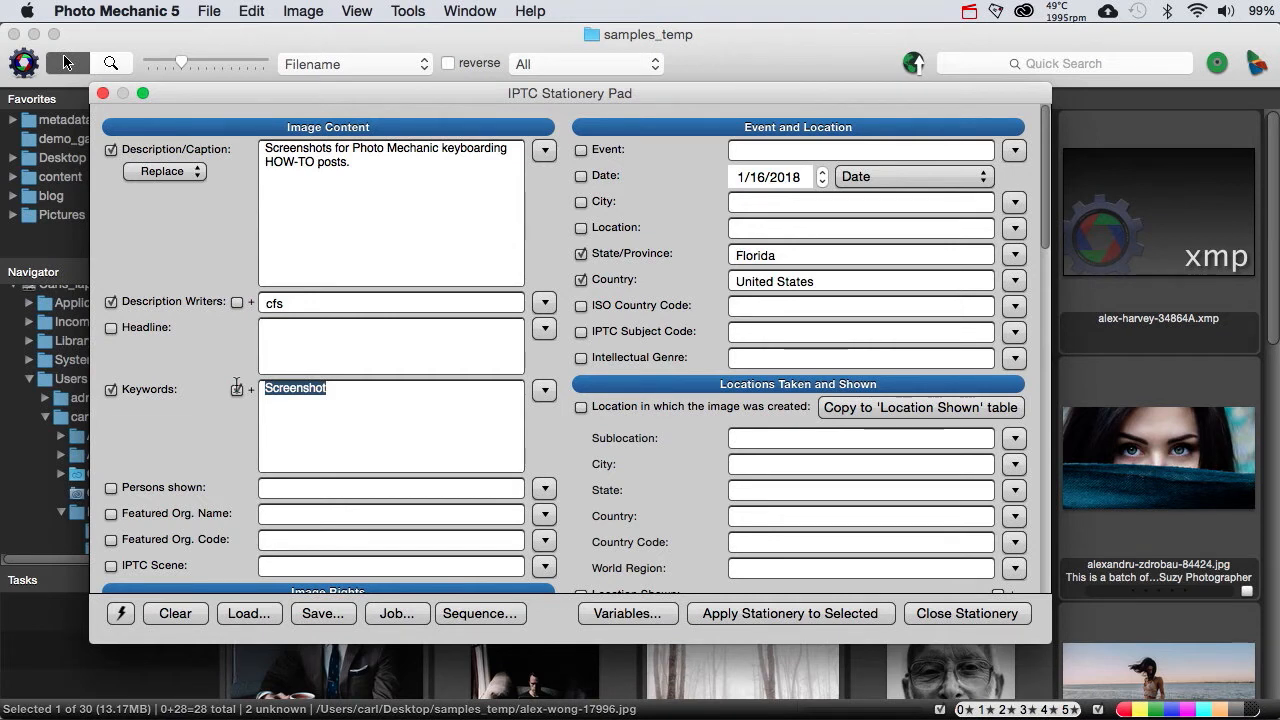
Step: Add the master-list keywords landscapes and people after Screenshot in the Stationery Pad's Keywords field
{"action": "left_click", "coordinate": [329, 410]}
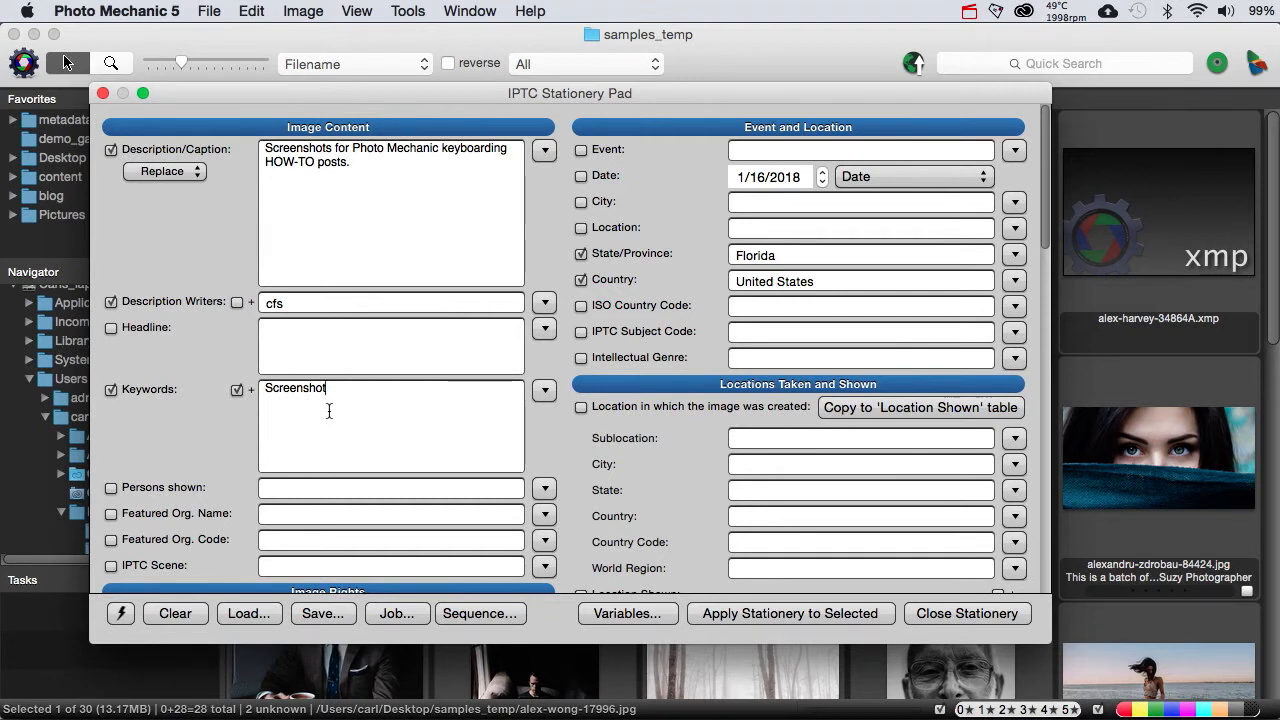
{"action": "left_click", "coordinate": [544, 391]}
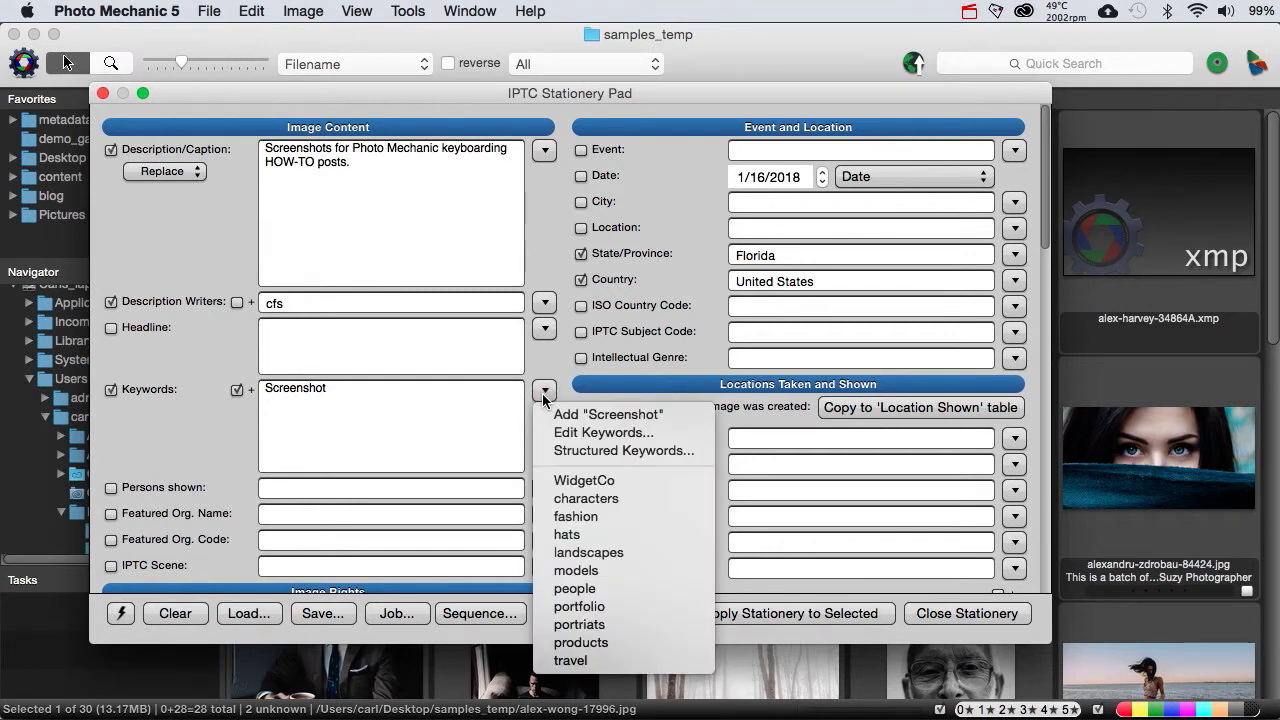
{"action": "left_click", "coordinate": [550, 553]}
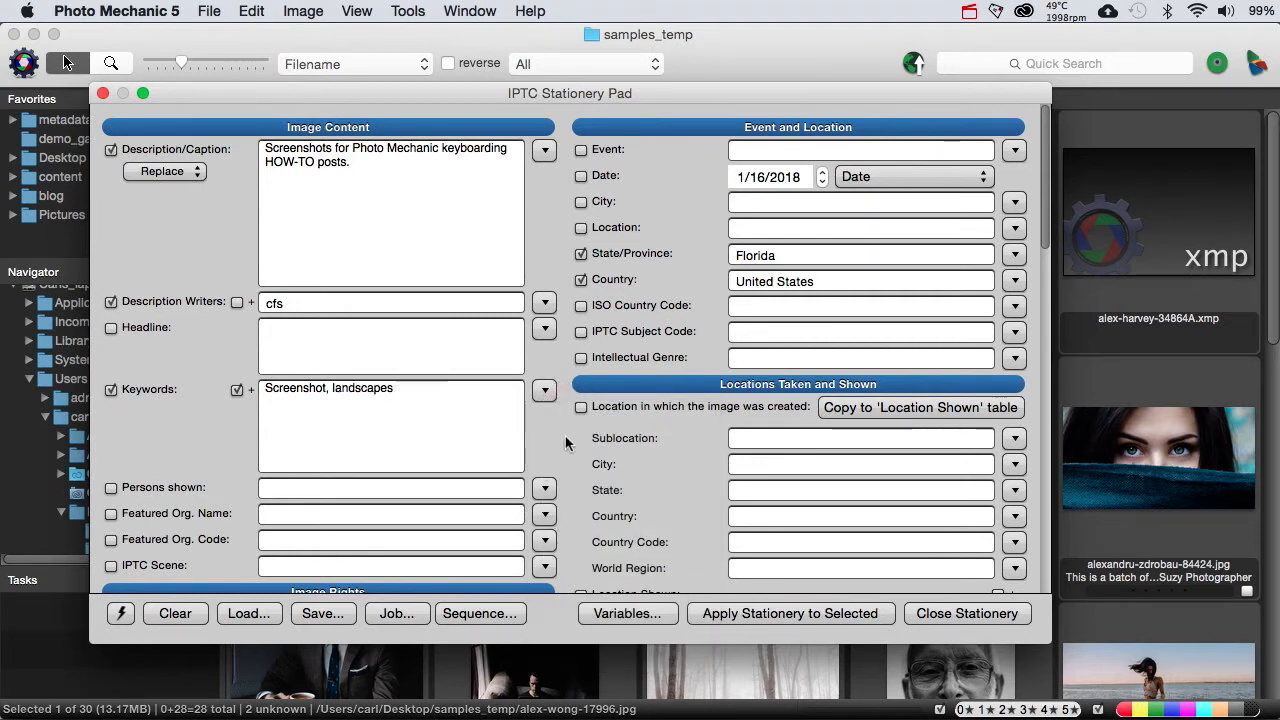
{"action": "left_click", "coordinate": [544, 391]}
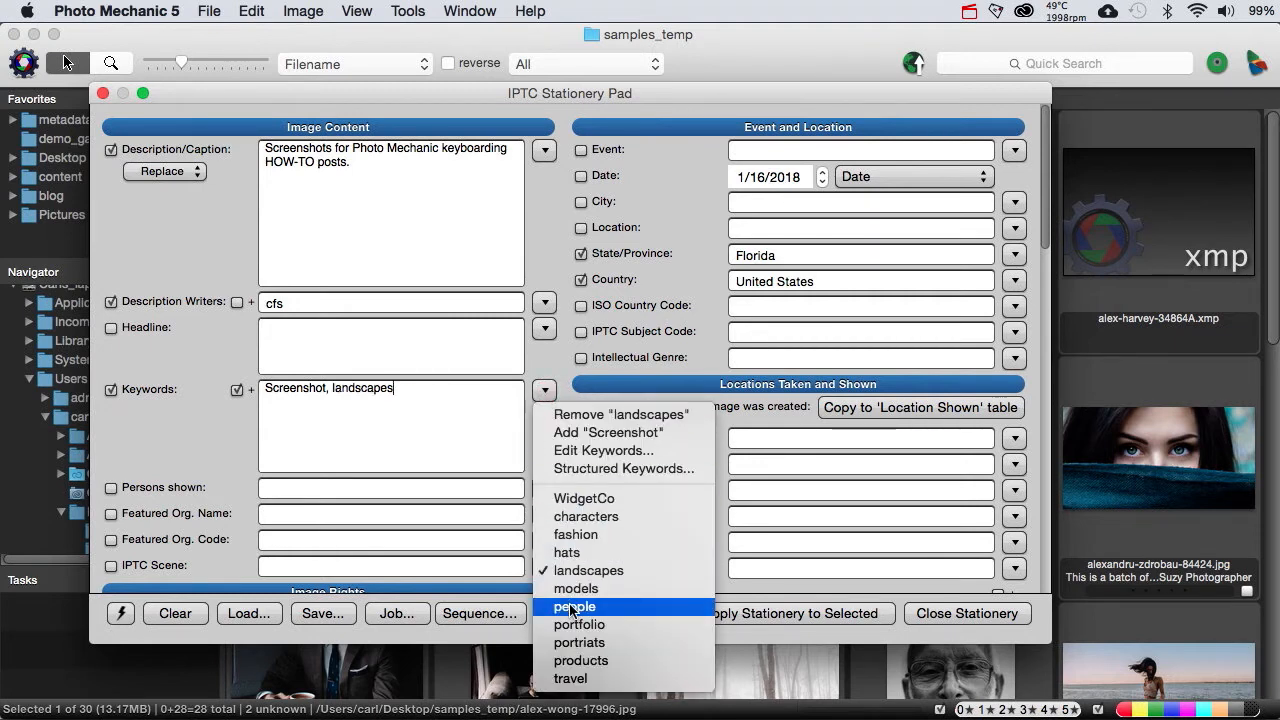
{"action": "left_click", "coordinate": [570, 606]}
Step: Open the IPTC Keywords editor for the Stationery Pad's keywords
{"action": "left_click", "coordinate": [544, 391]}
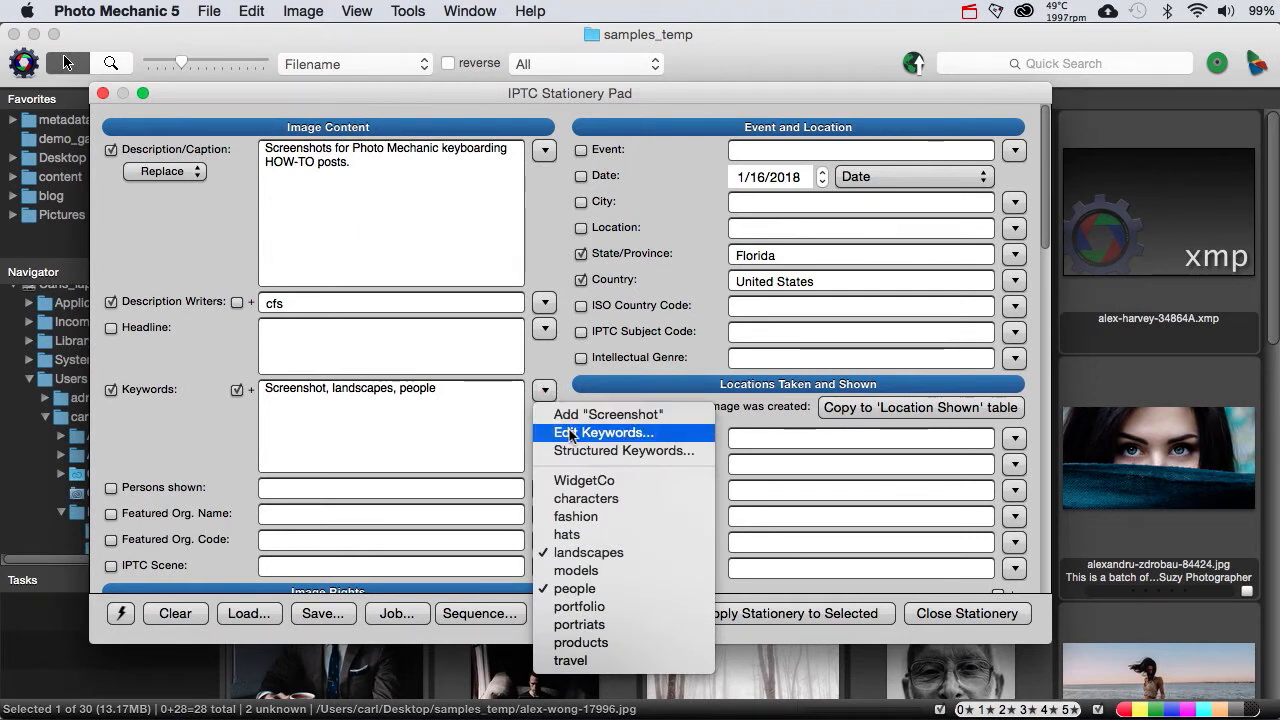
{"action": "left_click", "coordinate": [569, 432]}
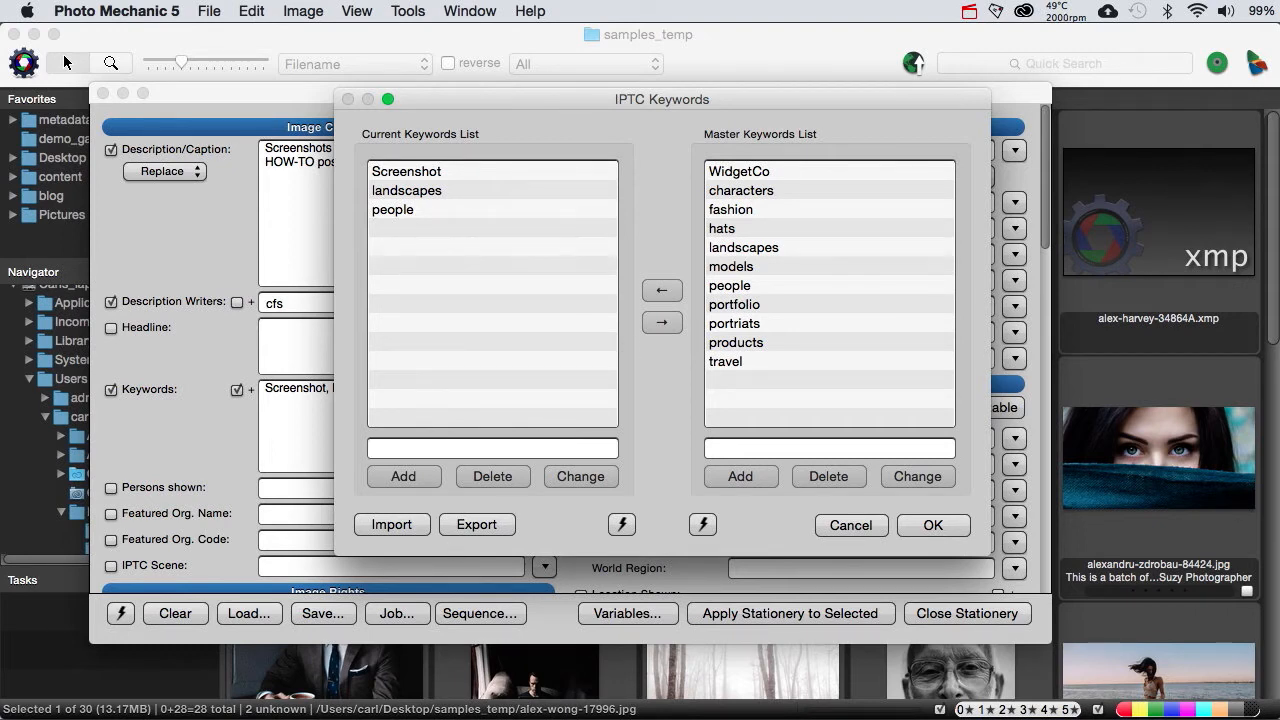
{"action": "key", "text": "super+Tab"}
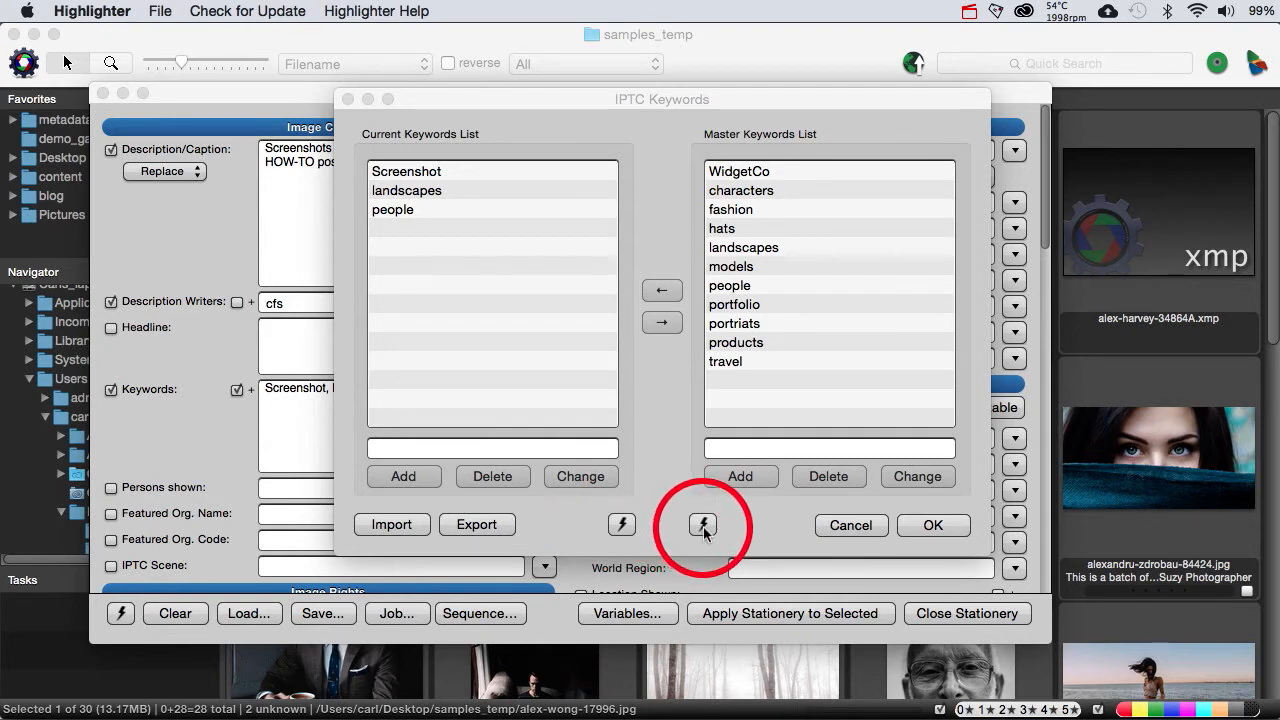
Step: Check the saved snapshots available for the whole IPTC Keywords dialog, and leave them without loading any
{"action": "left_click", "coordinate": [621, 526]}
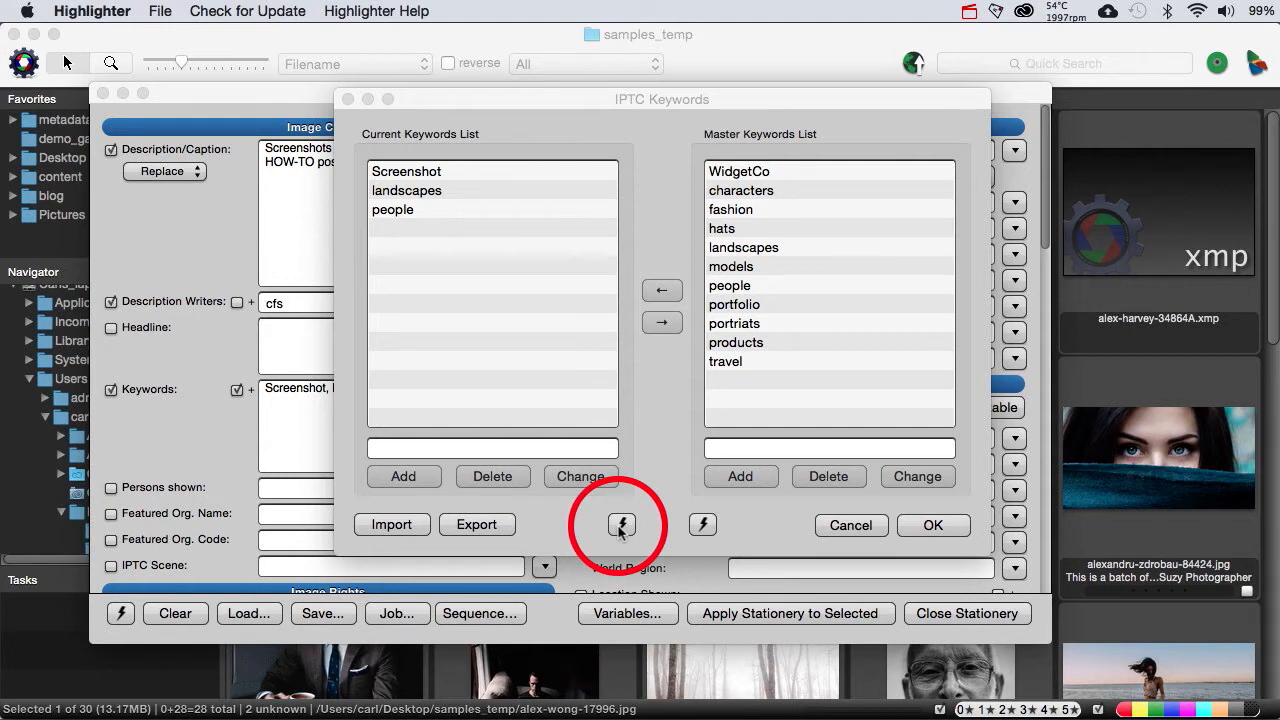
{"action": "left_click", "coordinate": [620, 530]}
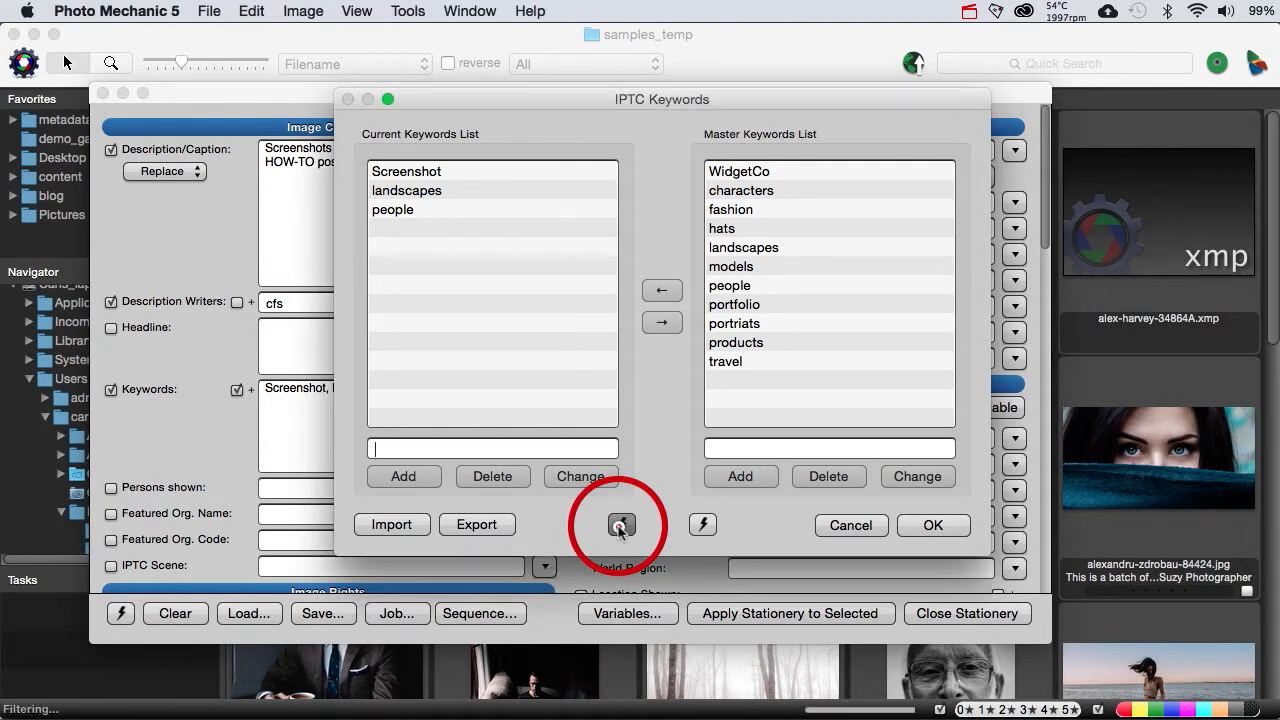
{"action": "left_click", "coordinate": [620, 530]}
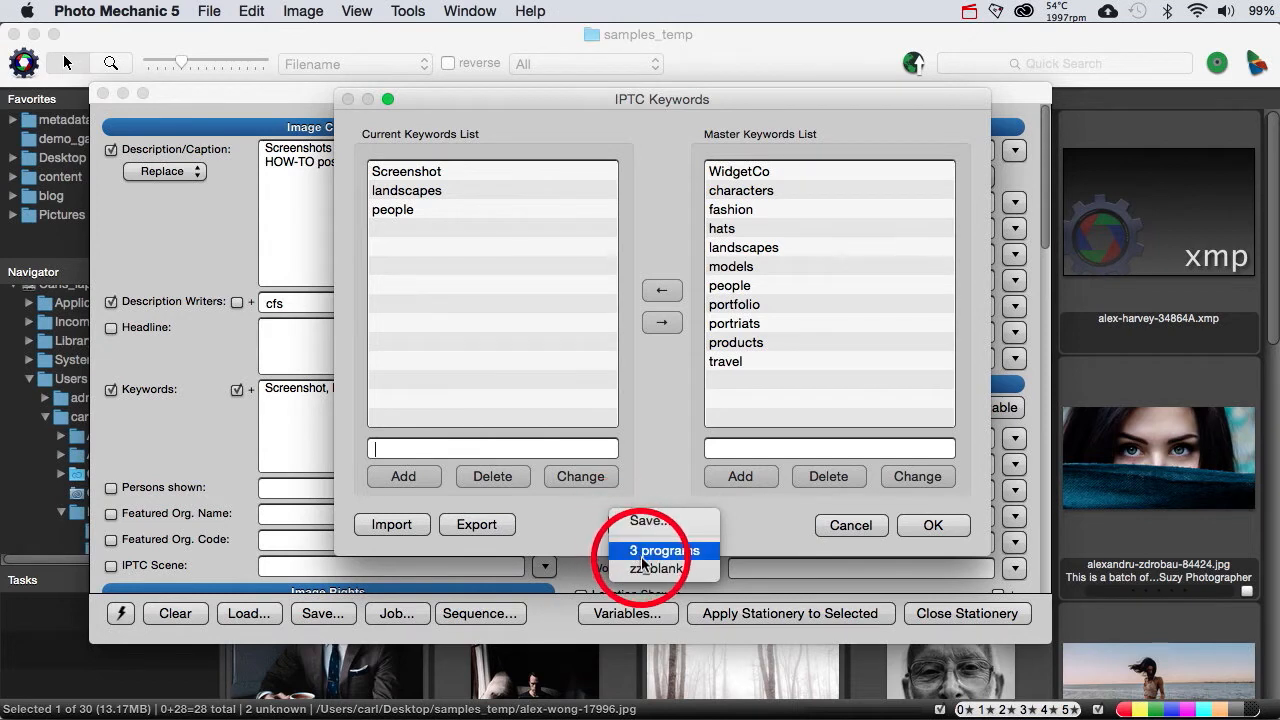
{"action": "left_click", "coordinate": [590, 531]}
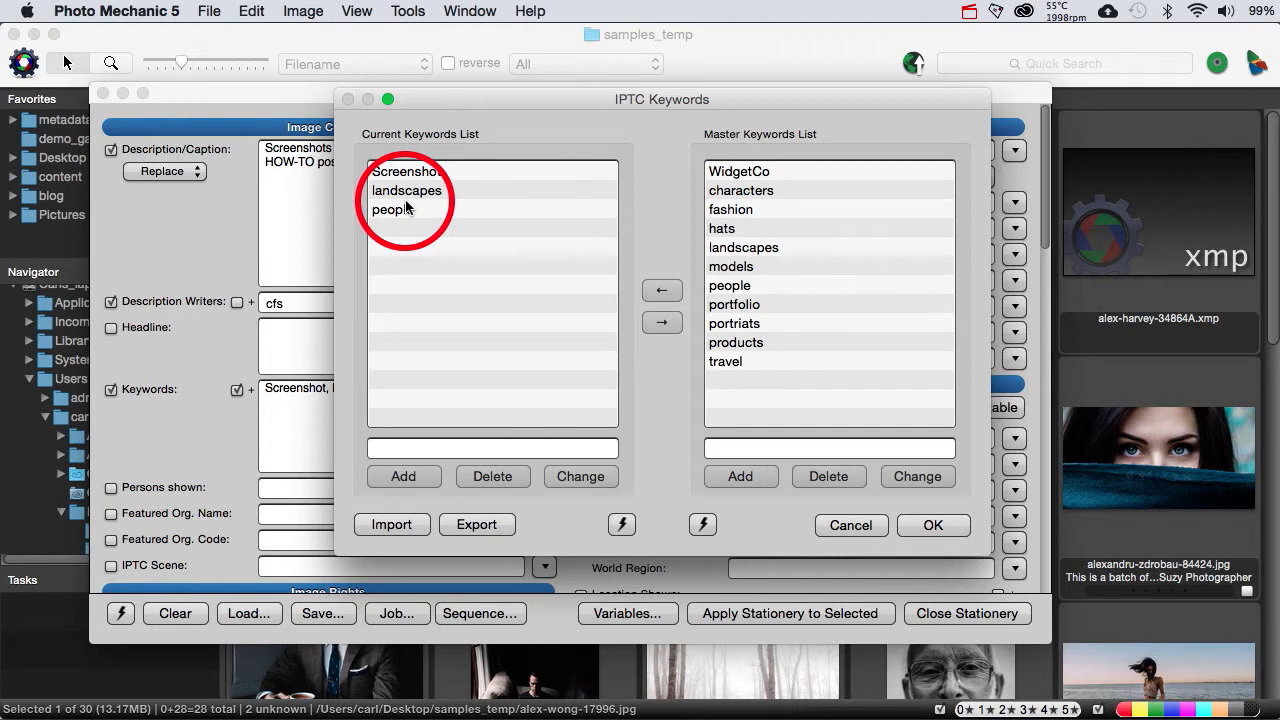
Step: Load the saved demo_plants master keyword list, replace it with the screenshots list, and look through its entries
{"action": "left_click", "coordinate": [704, 525]}
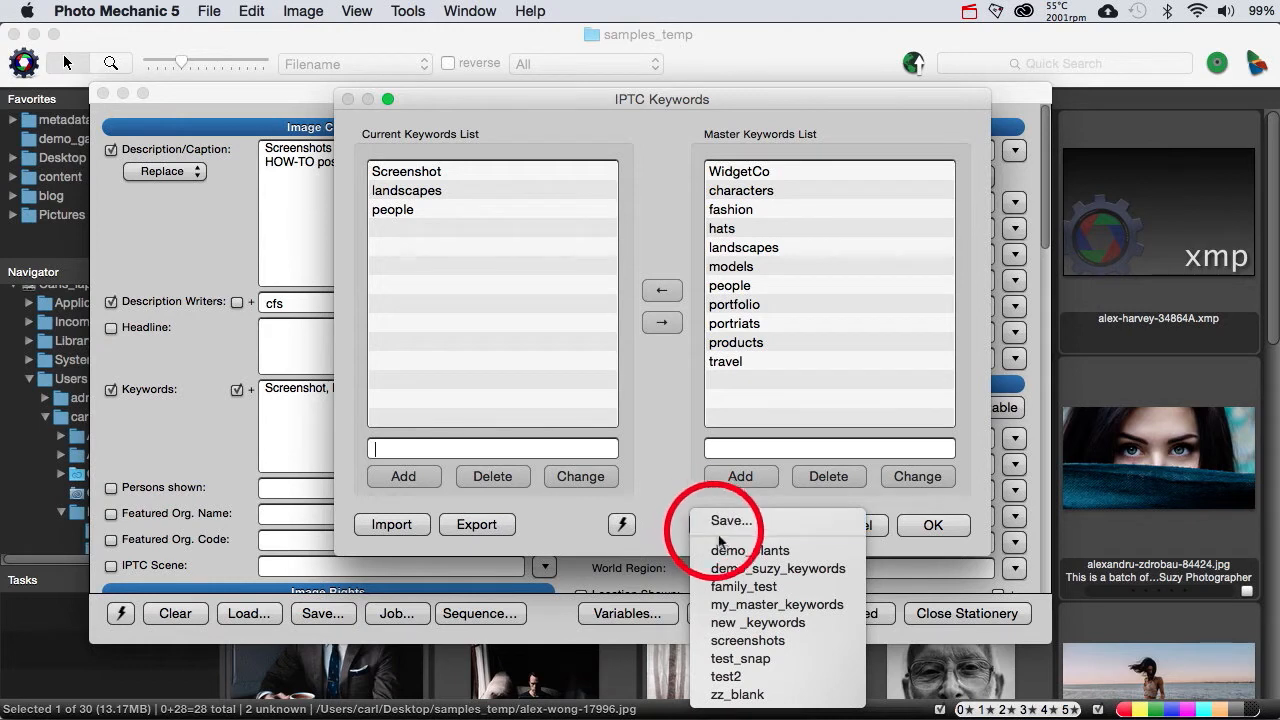
{"action": "left_click", "coordinate": [724, 551]}
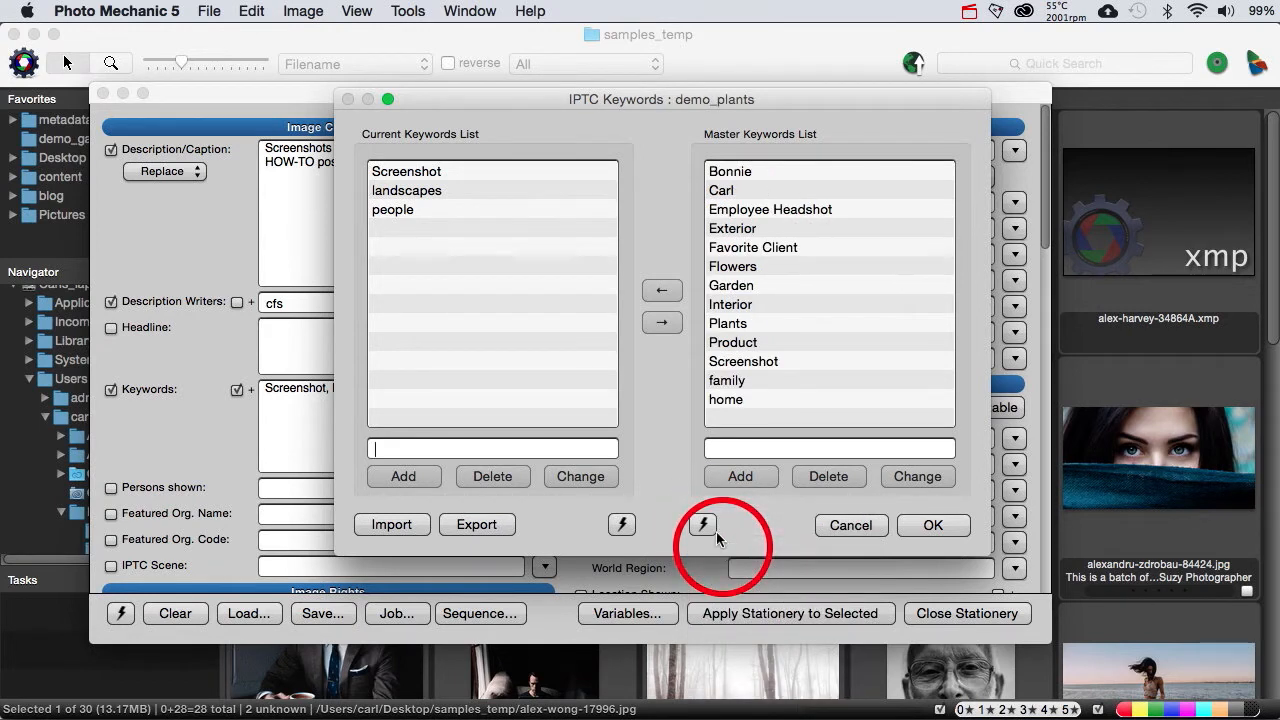
{"action": "left_click", "coordinate": [704, 525]}
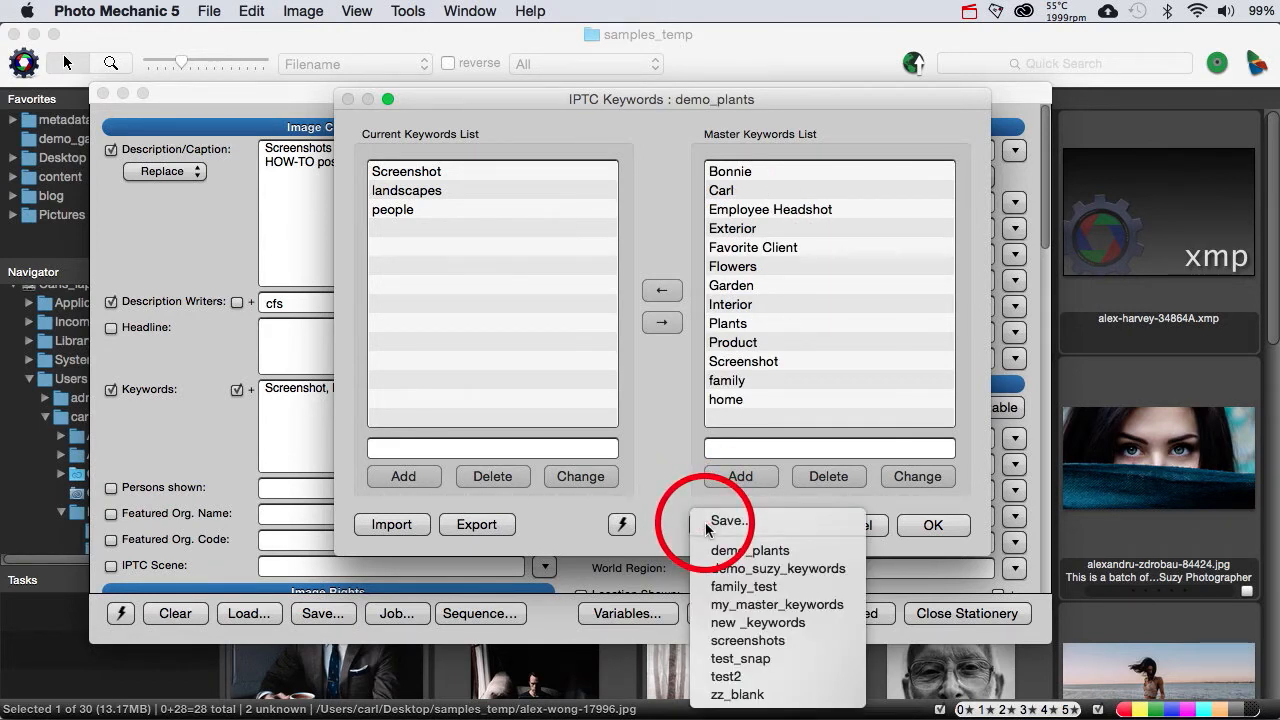
{"action": "left_click", "coordinate": [748, 641]}
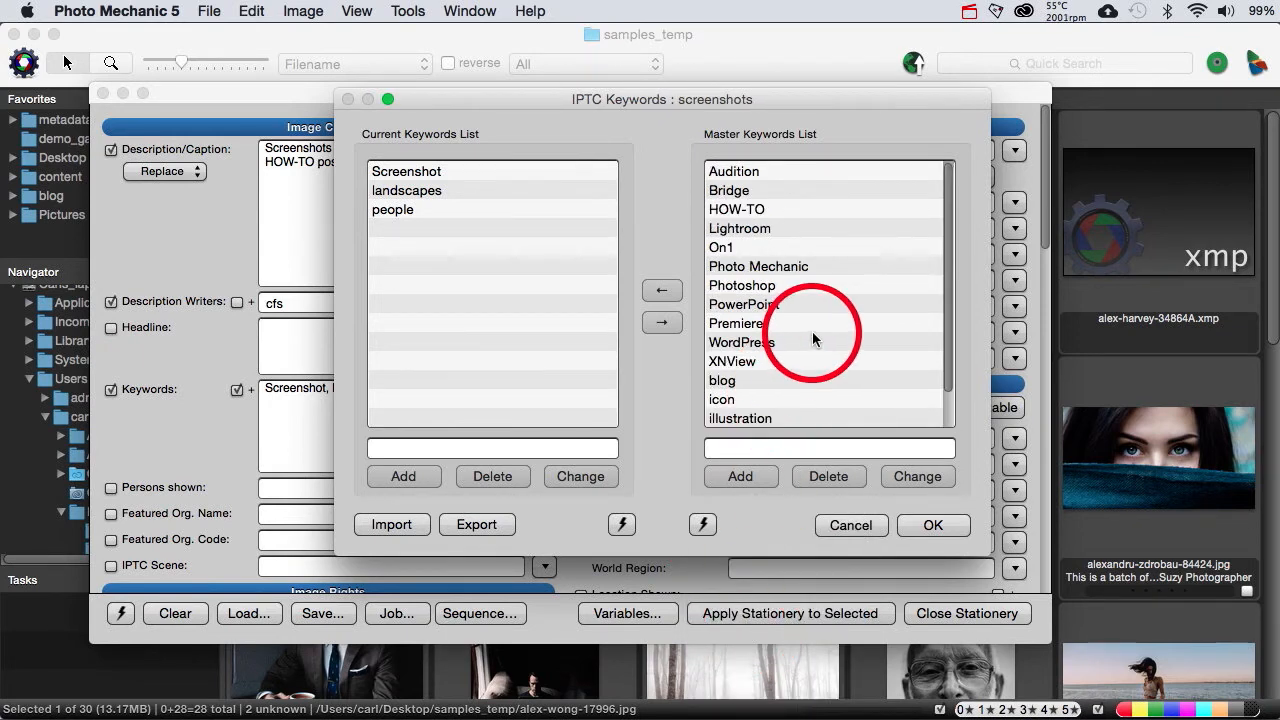
{"action": "scroll", "coordinate": [812, 335], "scroll_direction": "down", "scroll_amount": 3}
{"action": "scroll", "coordinate": [812, 335], "scroll_direction": "up", "scroll_amount": 2}
{"action": "scroll", "coordinate": [812, 331], "scroll_direction": "up", "scroll_amount": 1}
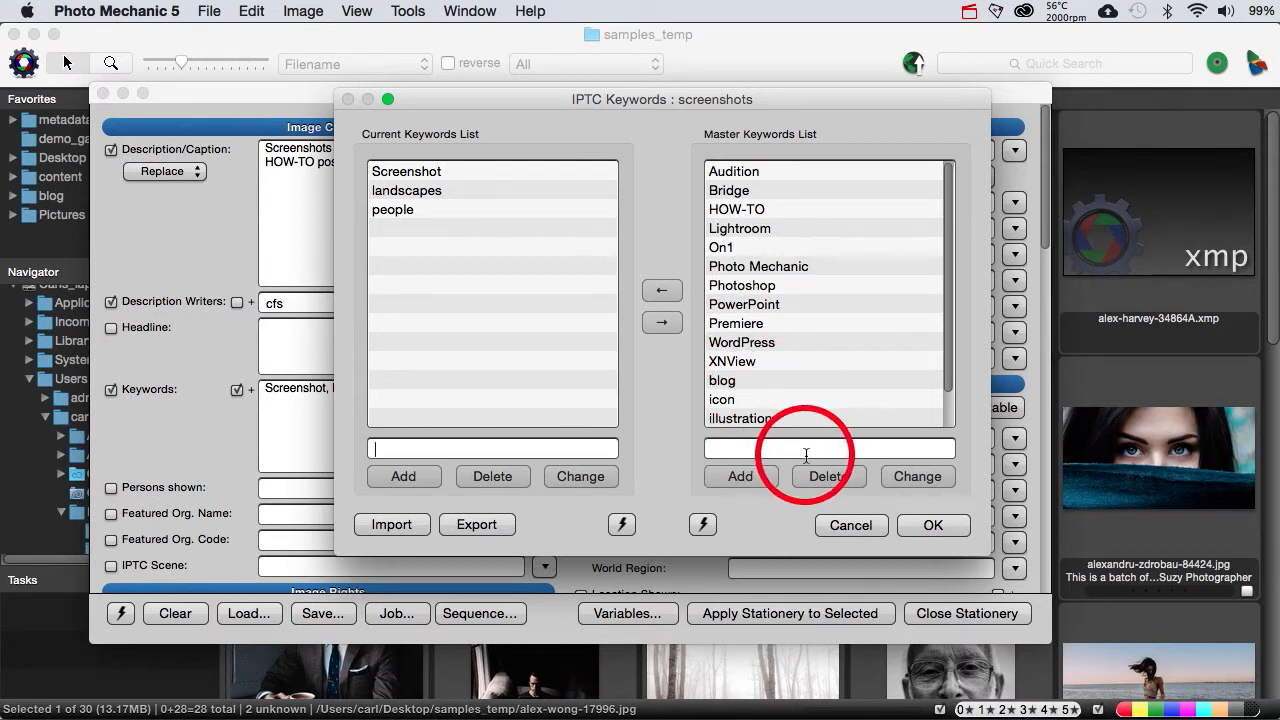
Step: Try editing the spelling of the WordPress entry from the master list, and restore it to WordPress
{"action": "left_click", "coordinate": [742, 343]}
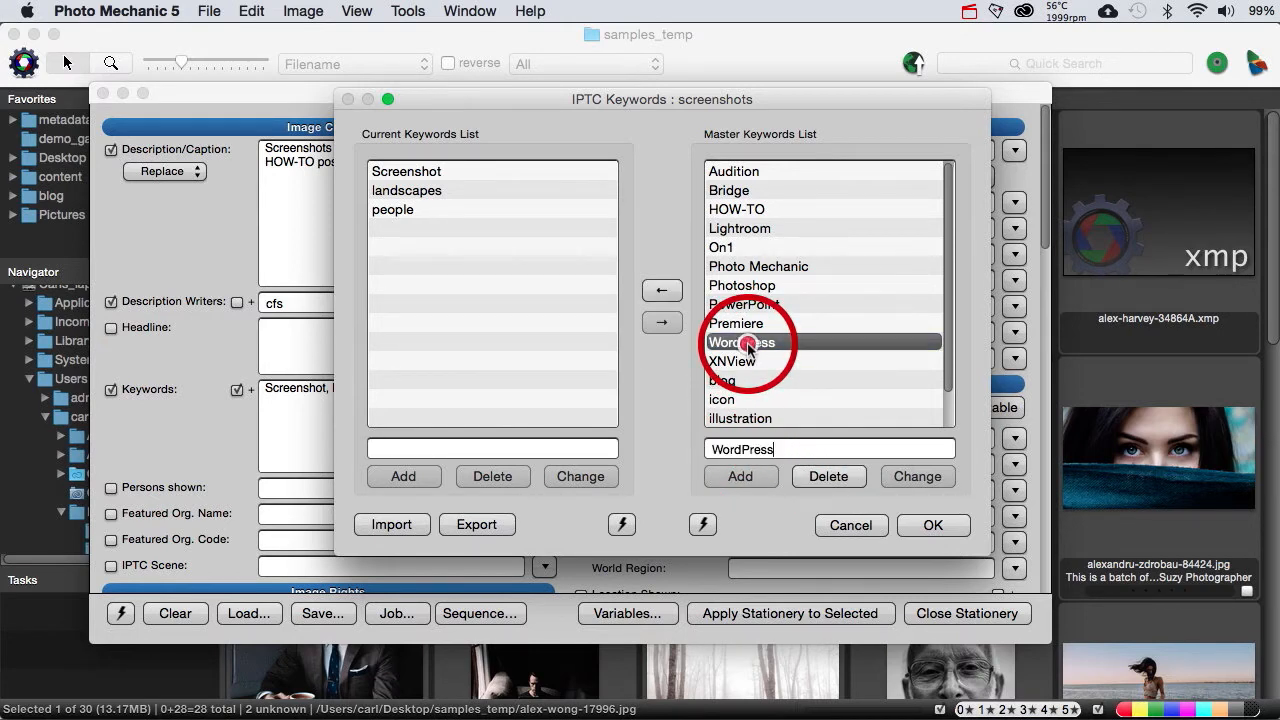
{"action": "left_click", "coordinate": [748, 449]}
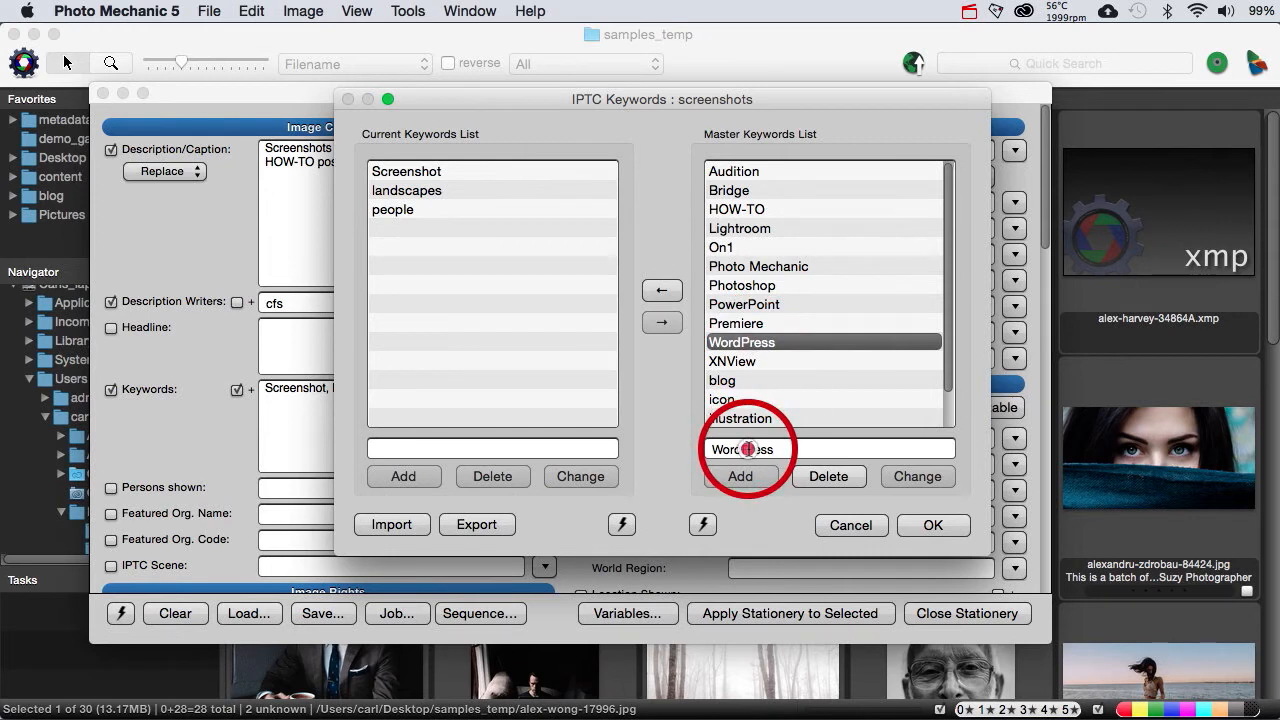
{"action": "key", "text": "BackSpace"}
{"action": "type", "text": "o"}
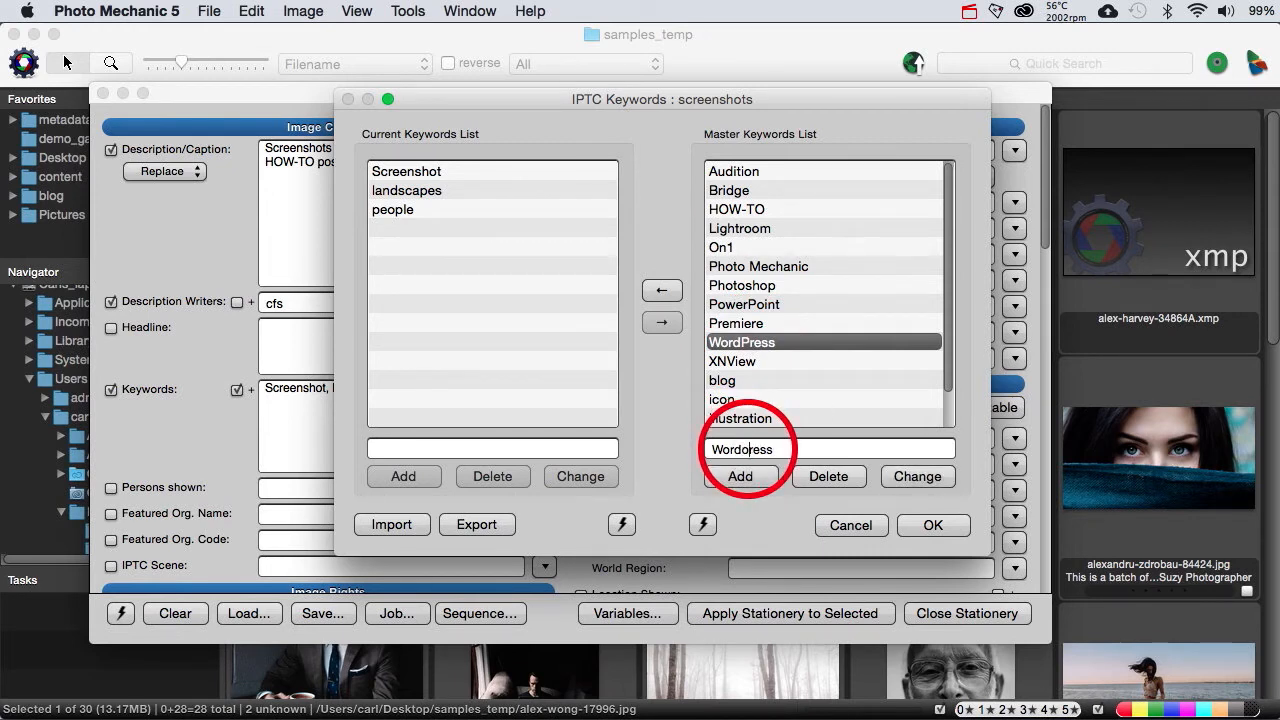
{"action": "key", "text": "BackSpace"}
{"action": "type", "text": "p"}
{"action": "key", "text": "BackSpace"}
{"action": "type", "text": "P"}
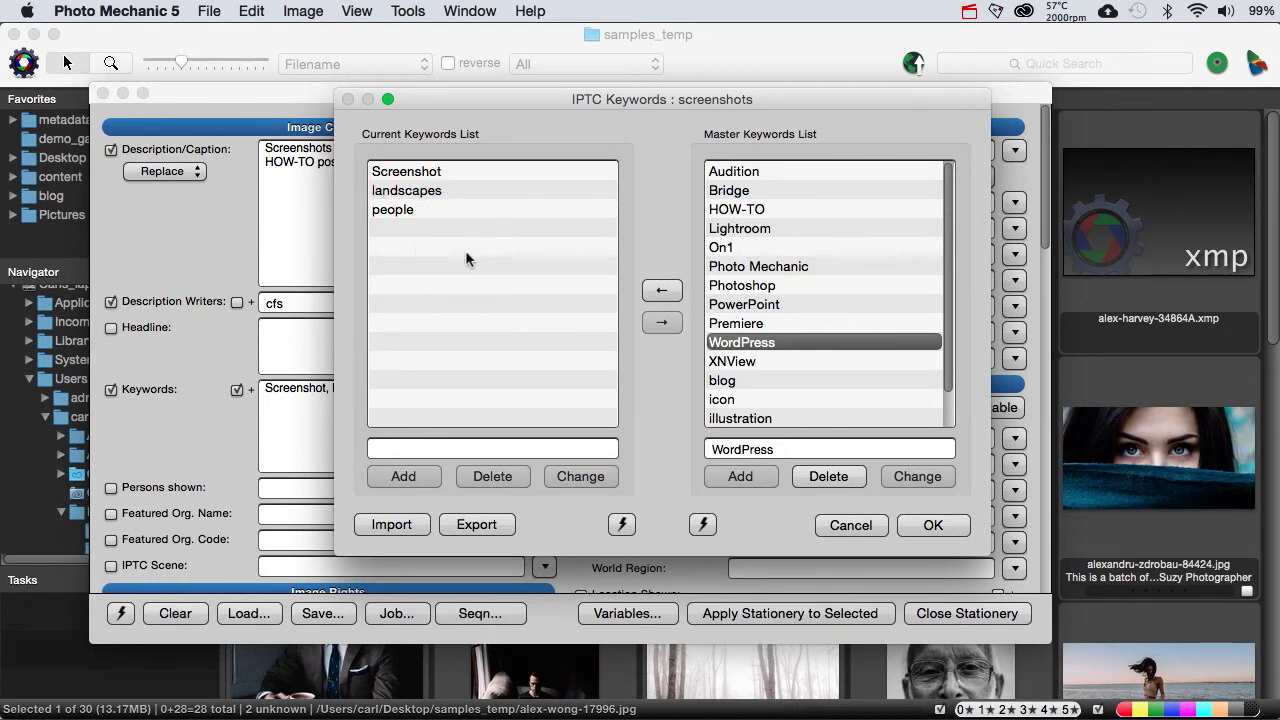
Step: Copy the master keywords Bridge, Photo Mechanic, Premiere, WordPress and XNView together into the current keywords list
{"action": "left_click", "coordinate": [729, 192]}
{"action": "left_click", "coordinate": [733, 267], "text": "super"}
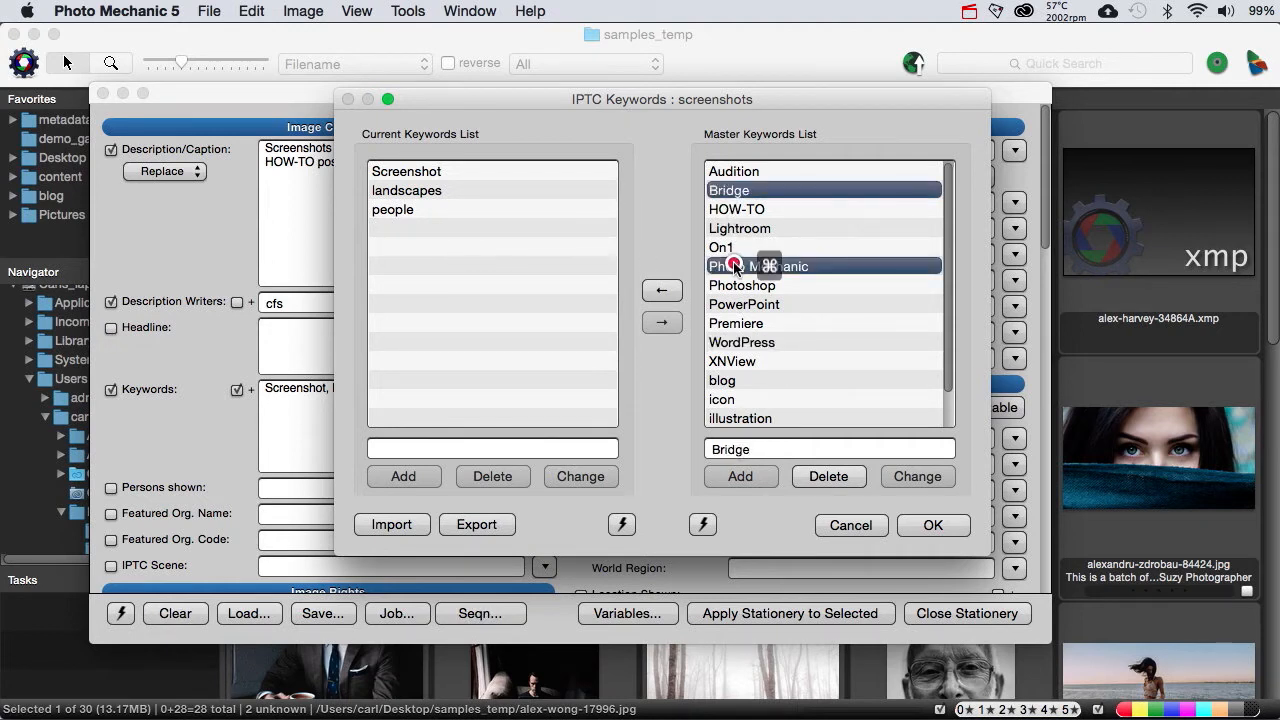
{"action": "left_click", "coordinate": [735, 323], "text": "super"}
{"action": "left_click", "coordinate": [736, 342], "text": "super"}
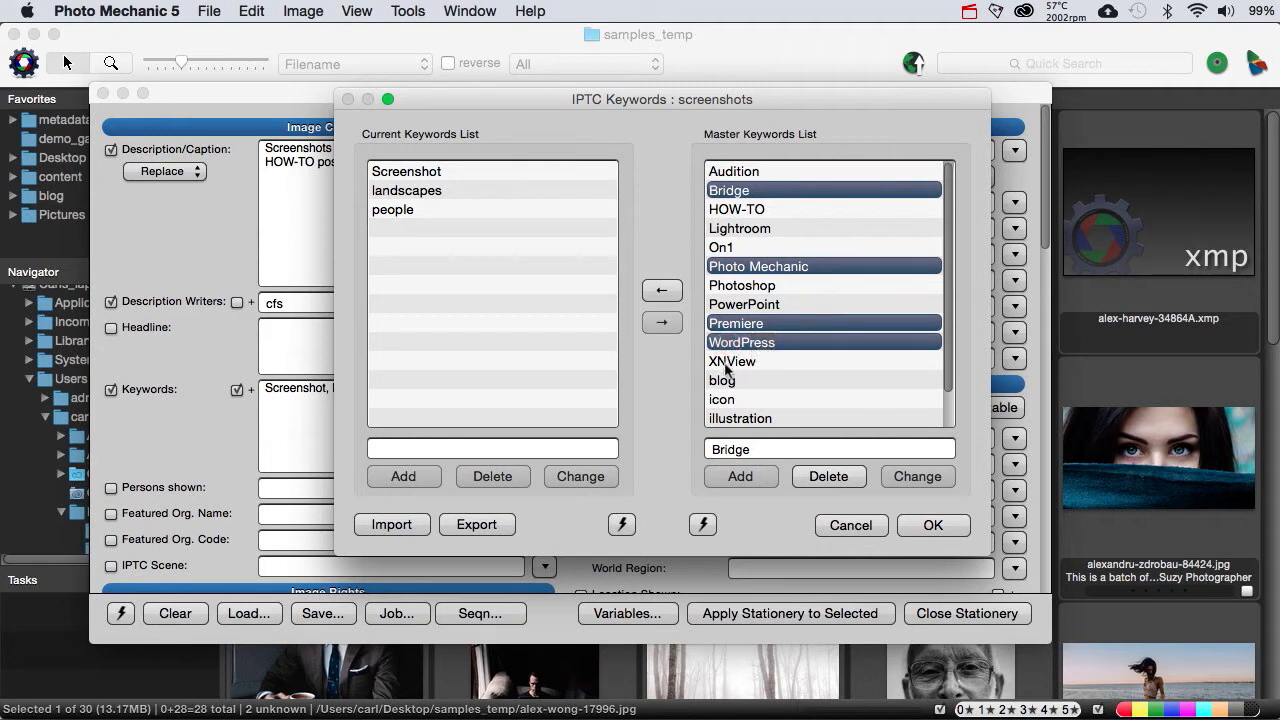
{"action": "left_click", "coordinate": [726, 364], "text": "super"}
{"action": "left_click", "coordinate": [664, 291]}
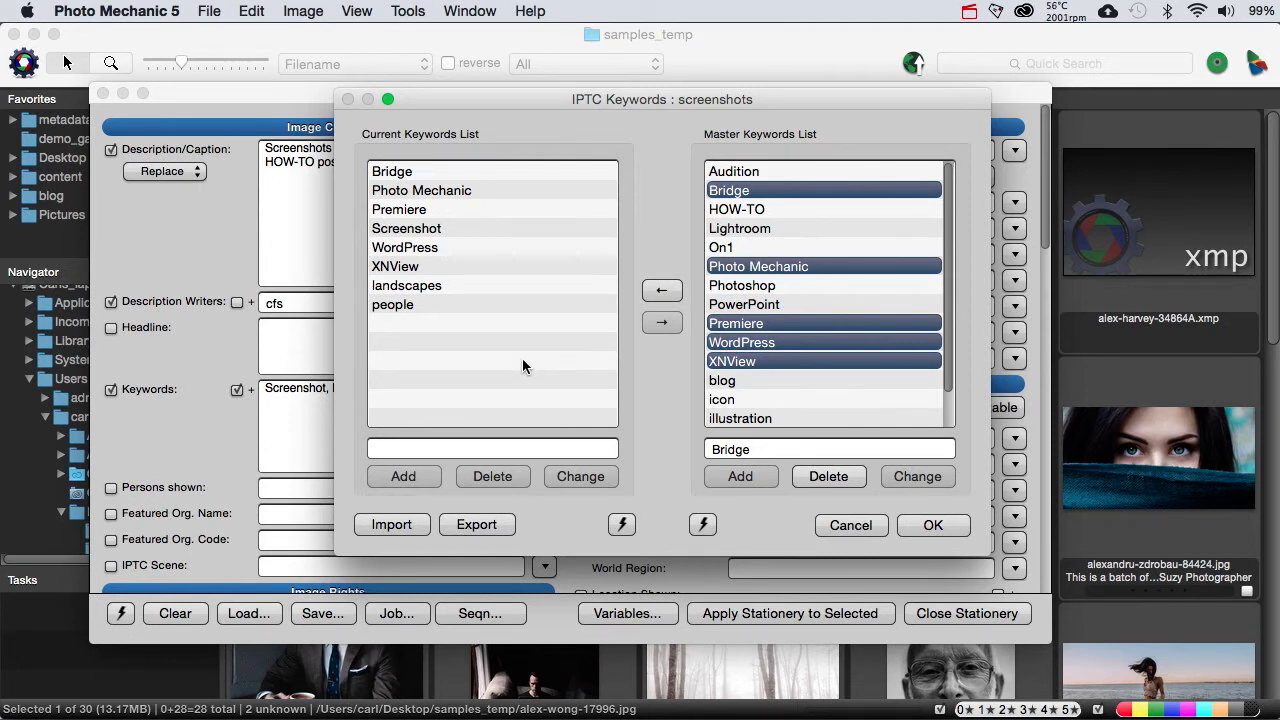
Step: Delete all keywords, from Bridge through people, from the current keywords list
{"action": "left_click", "coordinate": [410, 304]}
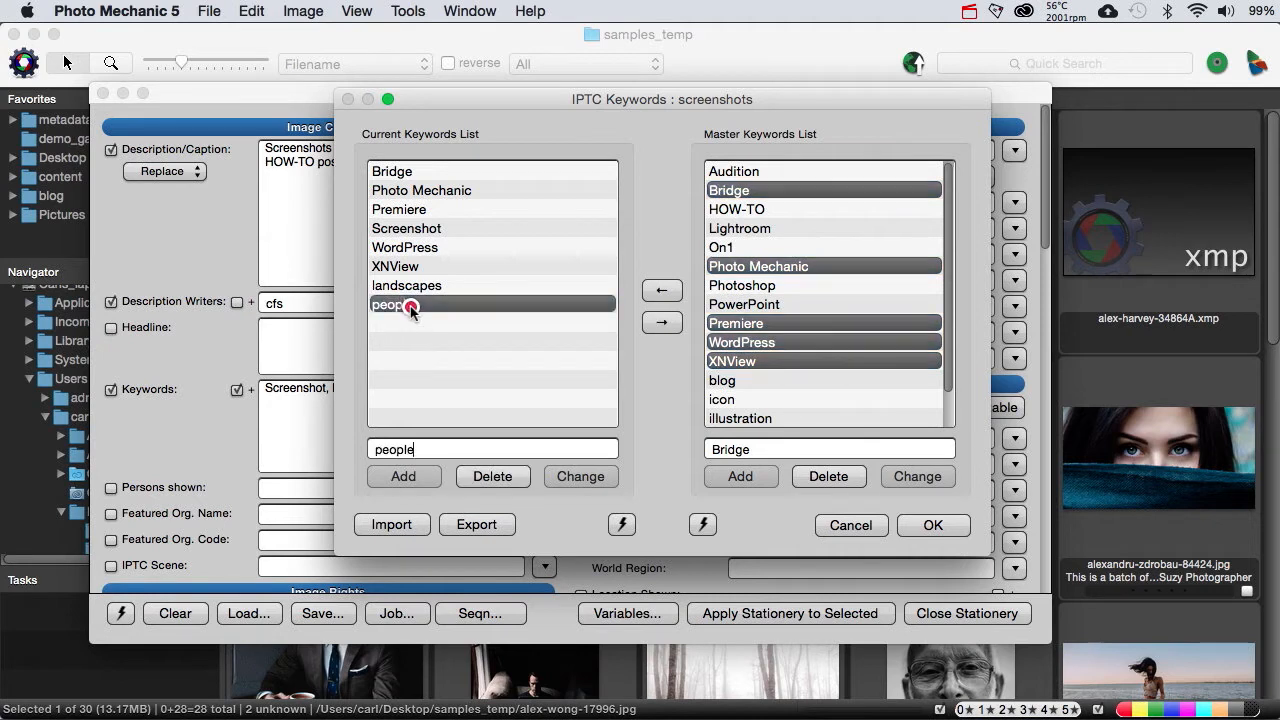
{"action": "left_click", "coordinate": [388, 174], "text": "shift"}
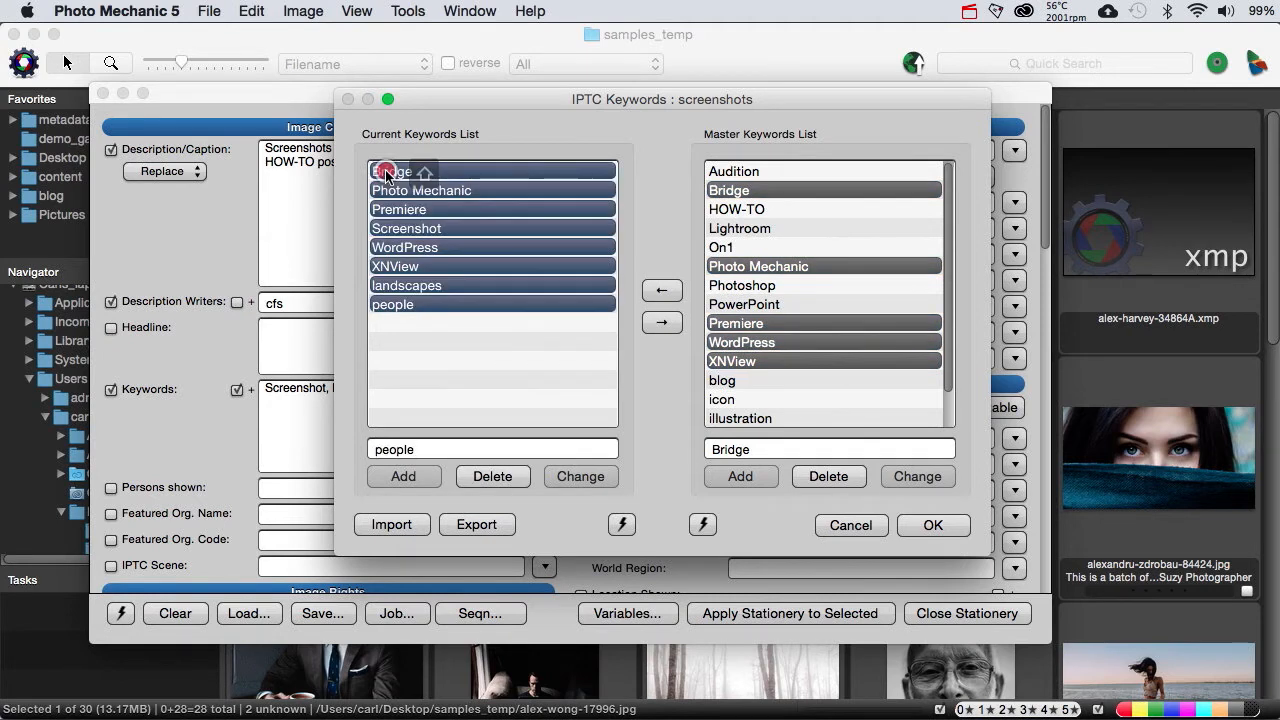
{"action": "left_click", "coordinate": [476, 478]}
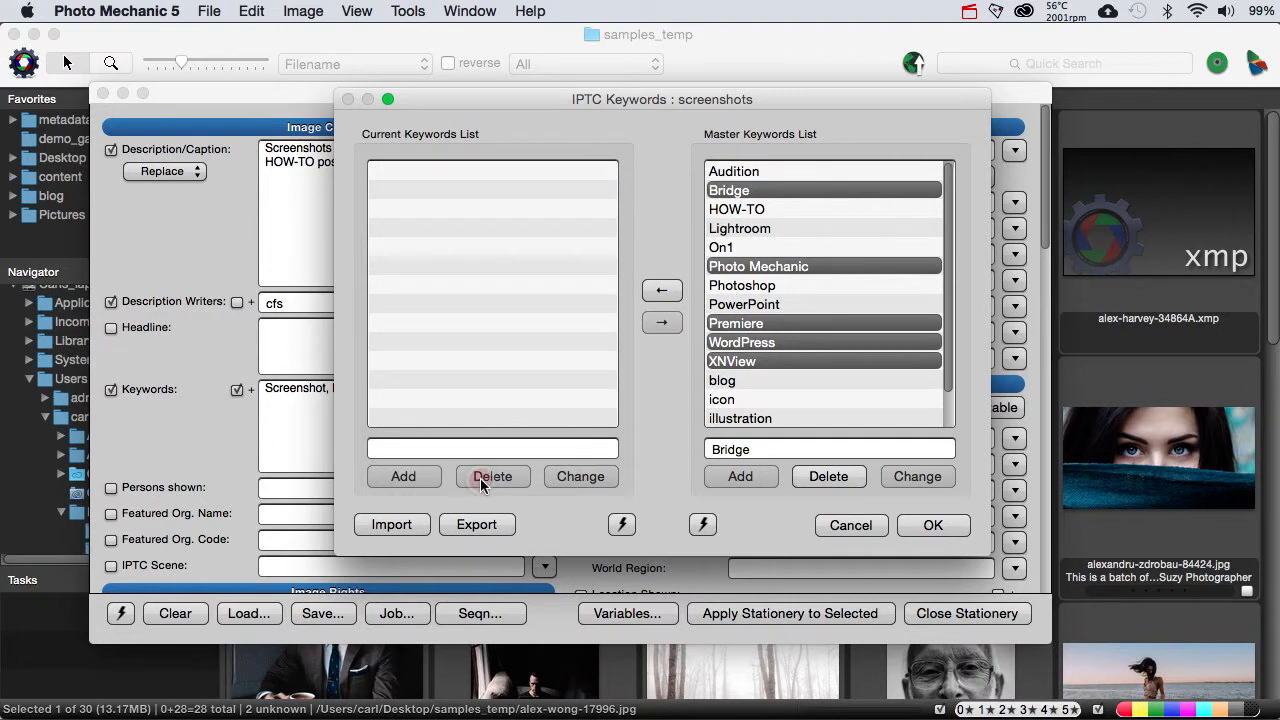
Step: Load the saved zz_blank master keyword list and delete its single comma entry
{"action": "left_click", "coordinate": [703, 524]}
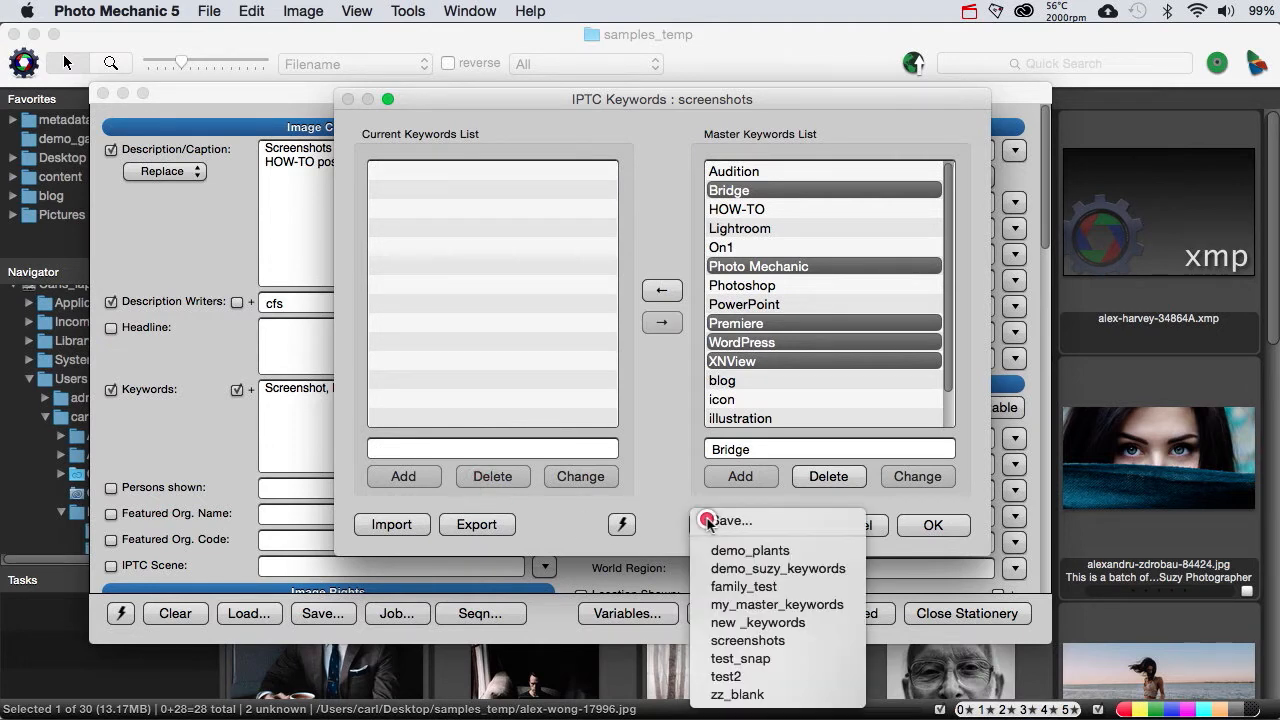
{"action": "left_click", "coordinate": [717, 694]}
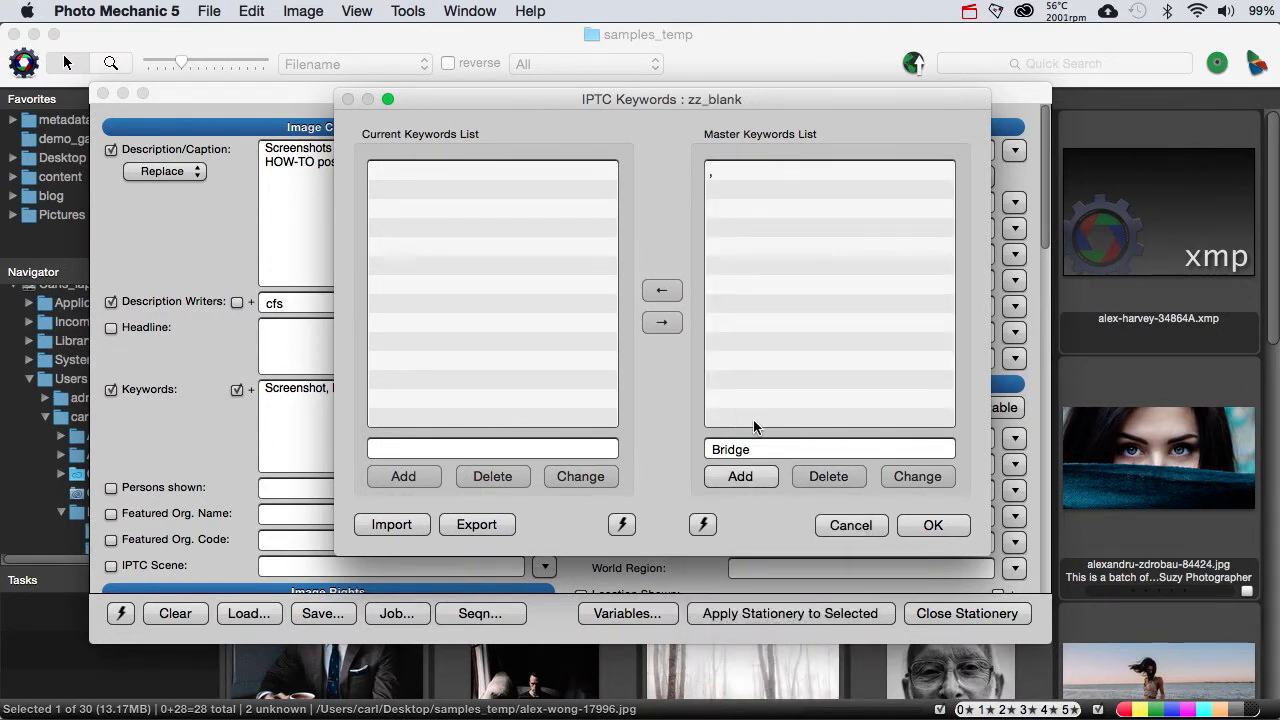
{"action": "left_click", "coordinate": [736, 170]}
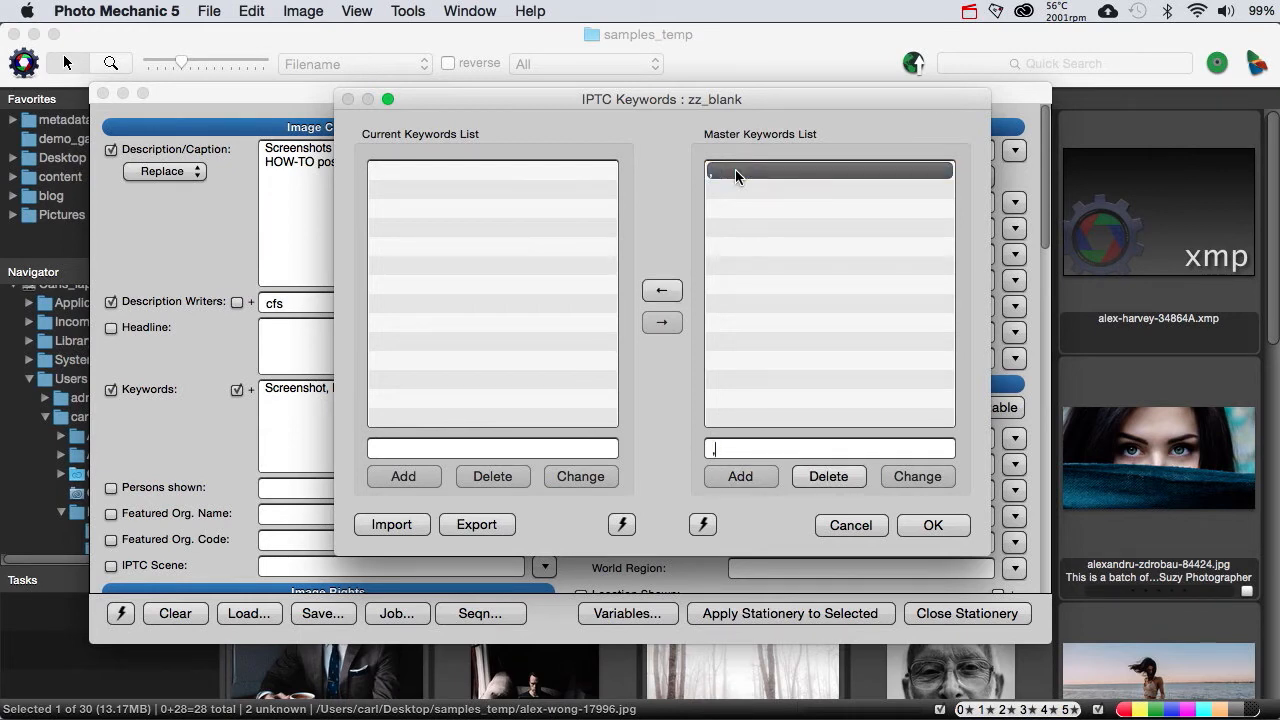
{"action": "left_click", "coordinate": [818, 476]}
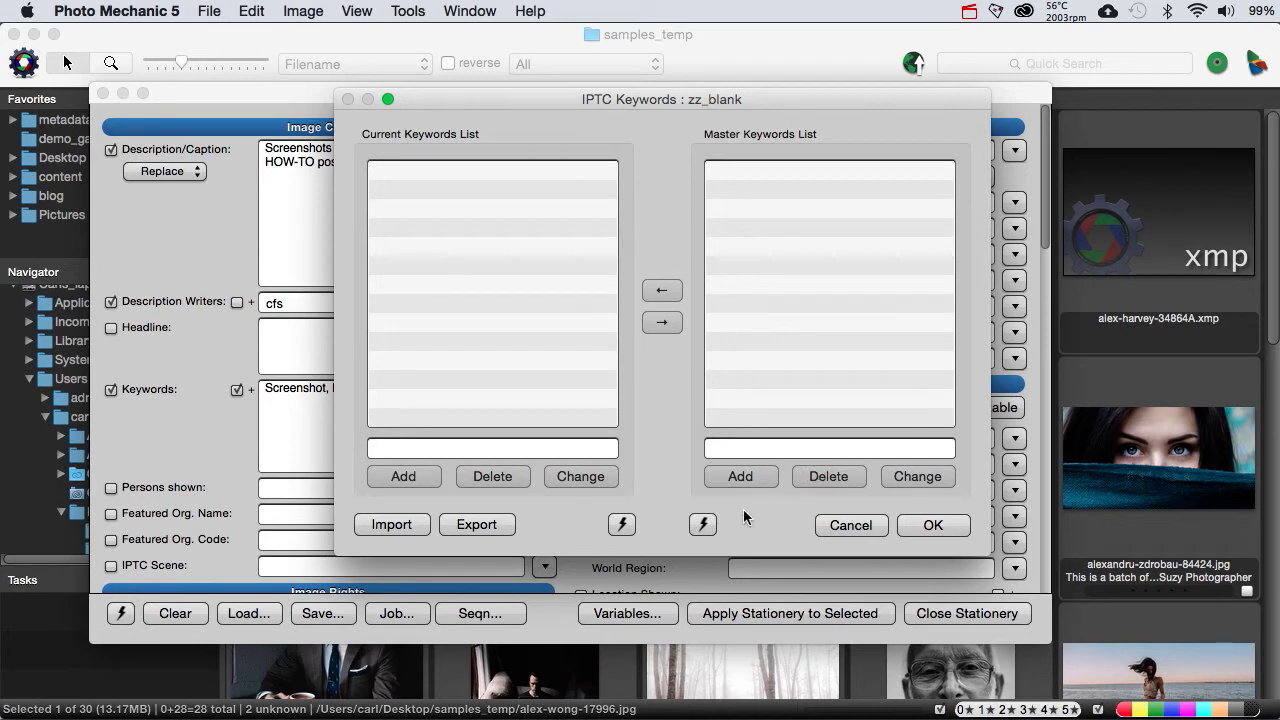
Step: Load the saved family_test master keyword list and look through its entries
{"action": "left_click", "coordinate": [705, 525]}
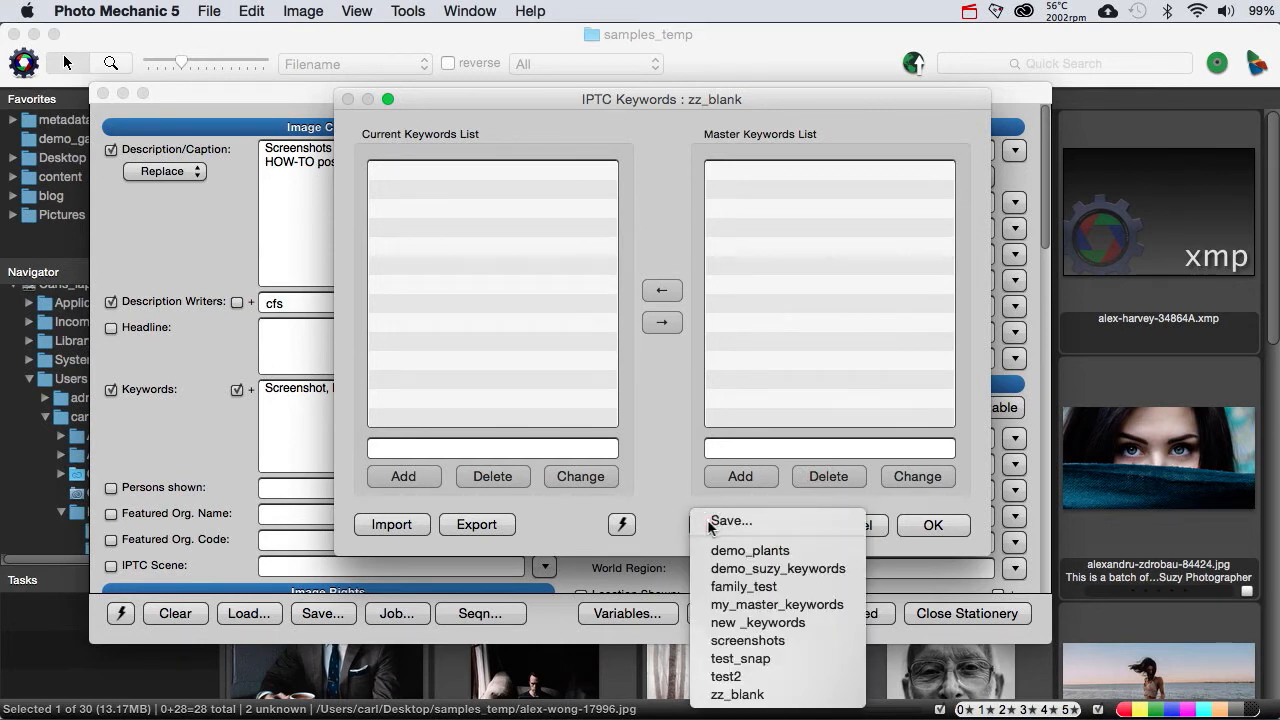
{"action": "left_click", "coordinate": [713, 586]}
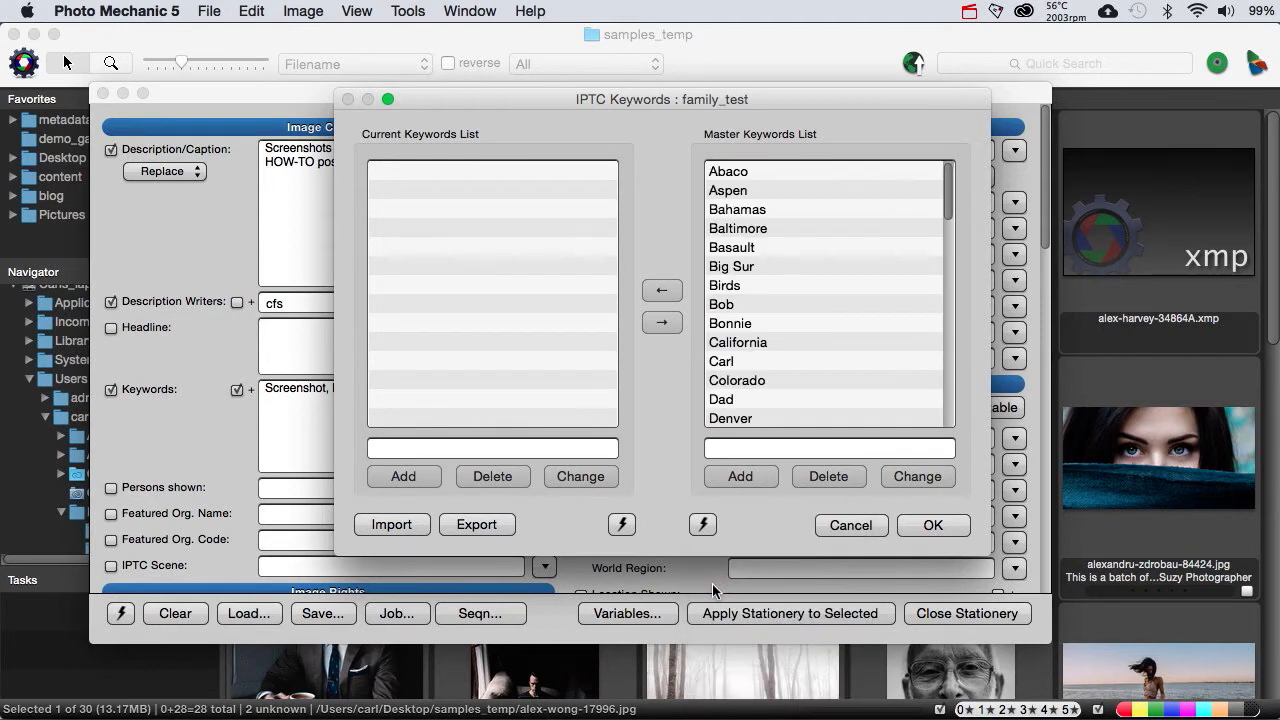
{"action": "scroll", "coordinate": [818, 331], "scroll_direction": "down", "scroll_amount": 15}
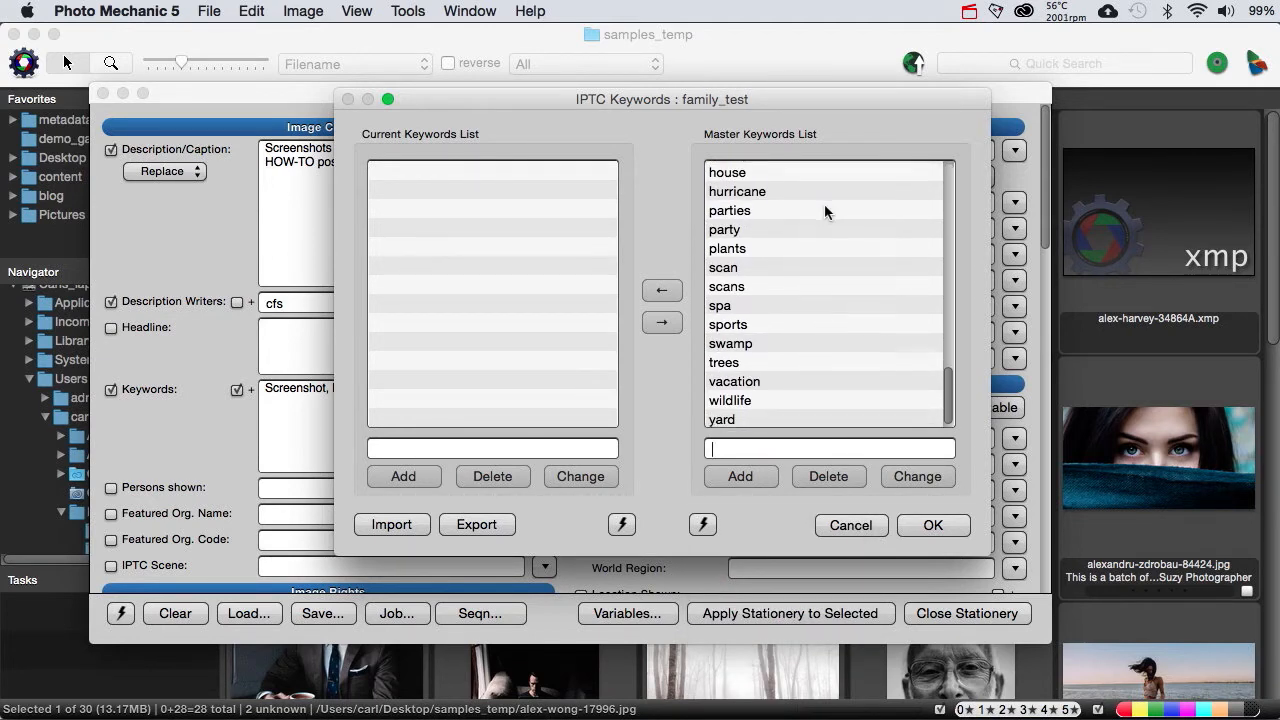
{"action": "scroll", "coordinate": [824, 203], "scroll_direction": "up", "scroll_amount": 2}
{"action": "scroll", "coordinate": [824, 204], "scroll_direction": "up", "scroll_amount": 15}
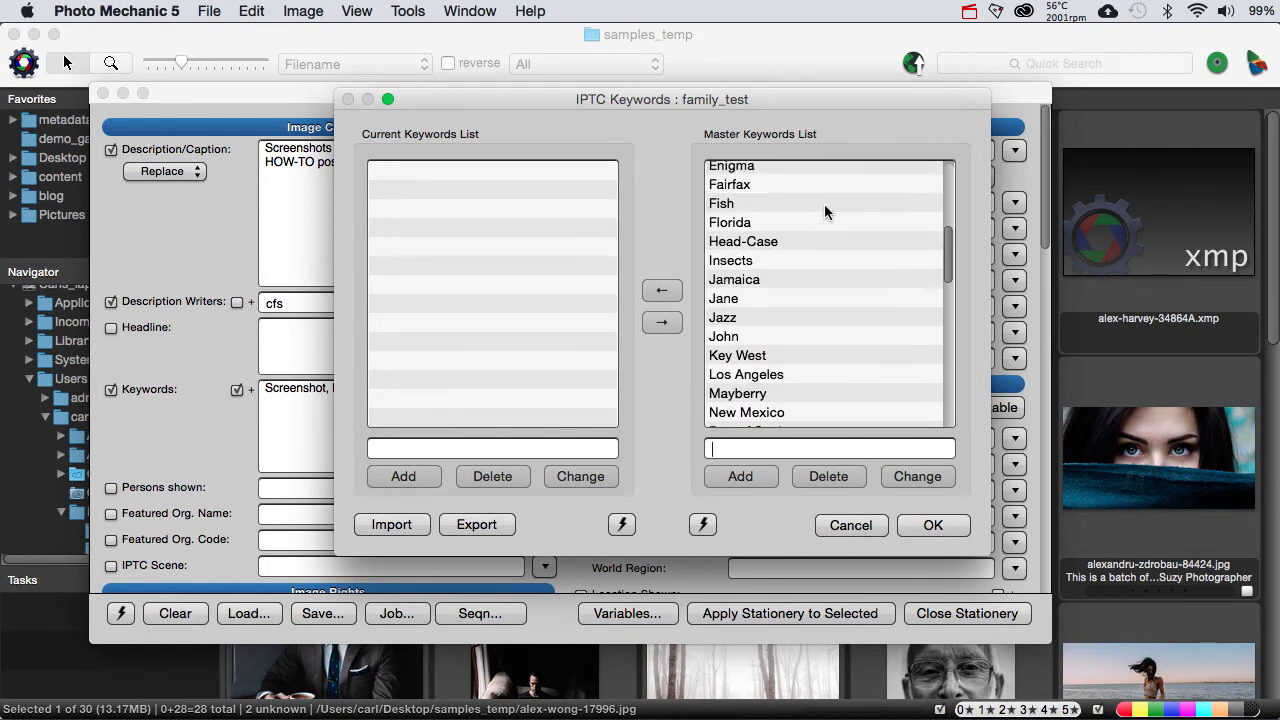
{"action": "scroll", "coordinate": [824, 204], "scroll_direction": "down", "scroll_amount": 15}
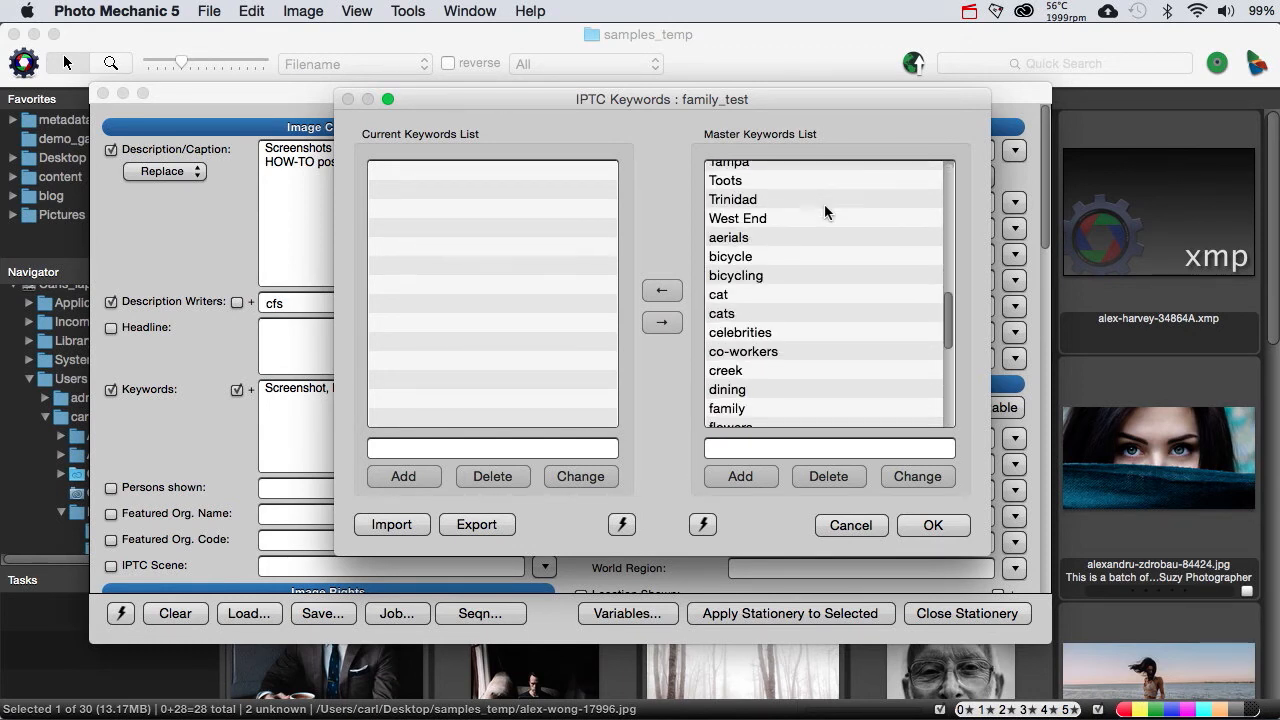
{"action": "scroll", "coordinate": [824, 204], "scroll_direction": "up", "scroll_amount": 15}
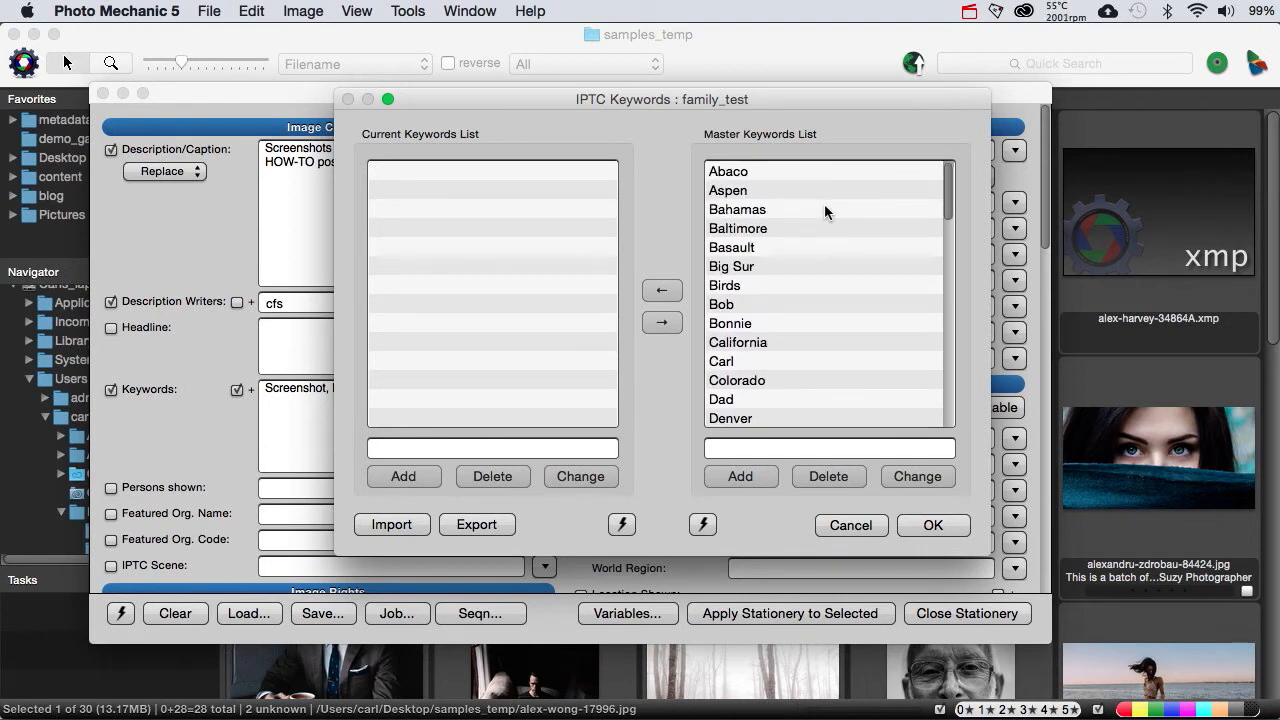
Step: Copy the consecutive master keywords from Bahamas through Denver into the current keywords list
{"action": "left_click", "coordinate": [745, 214]}
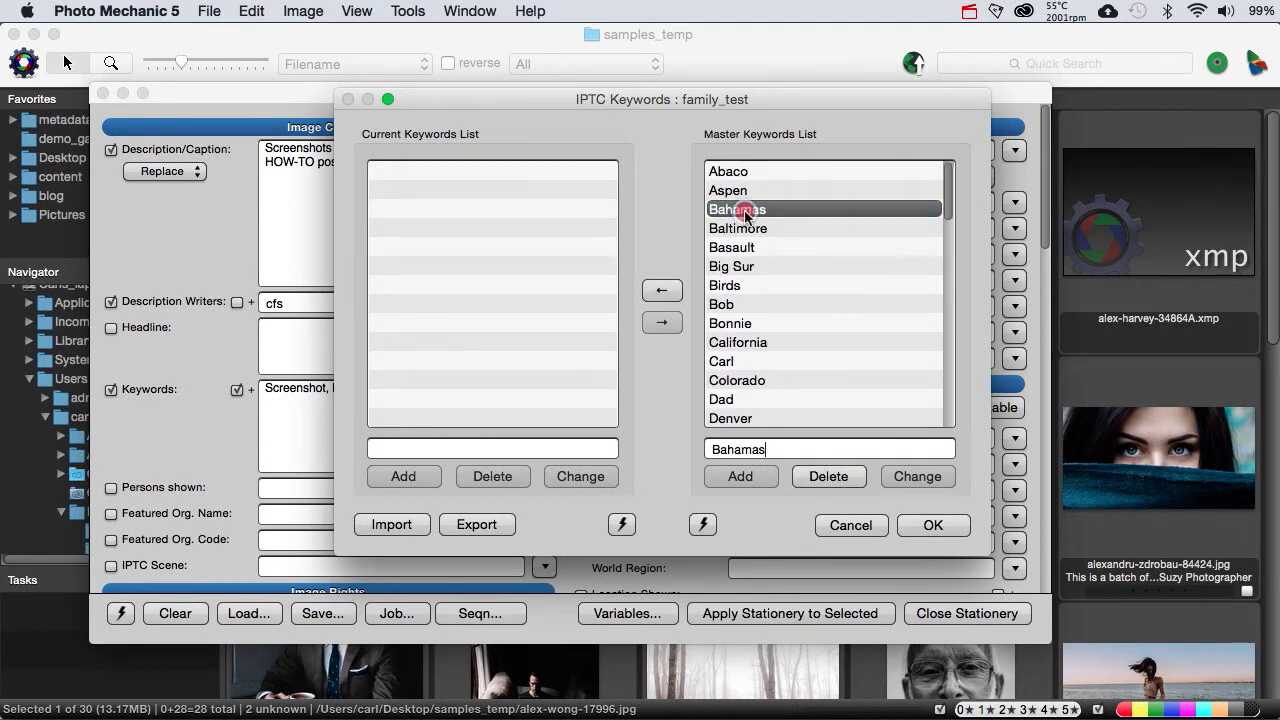
{"action": "left_click", "coordinate": [727, 423], "text": "shift"}
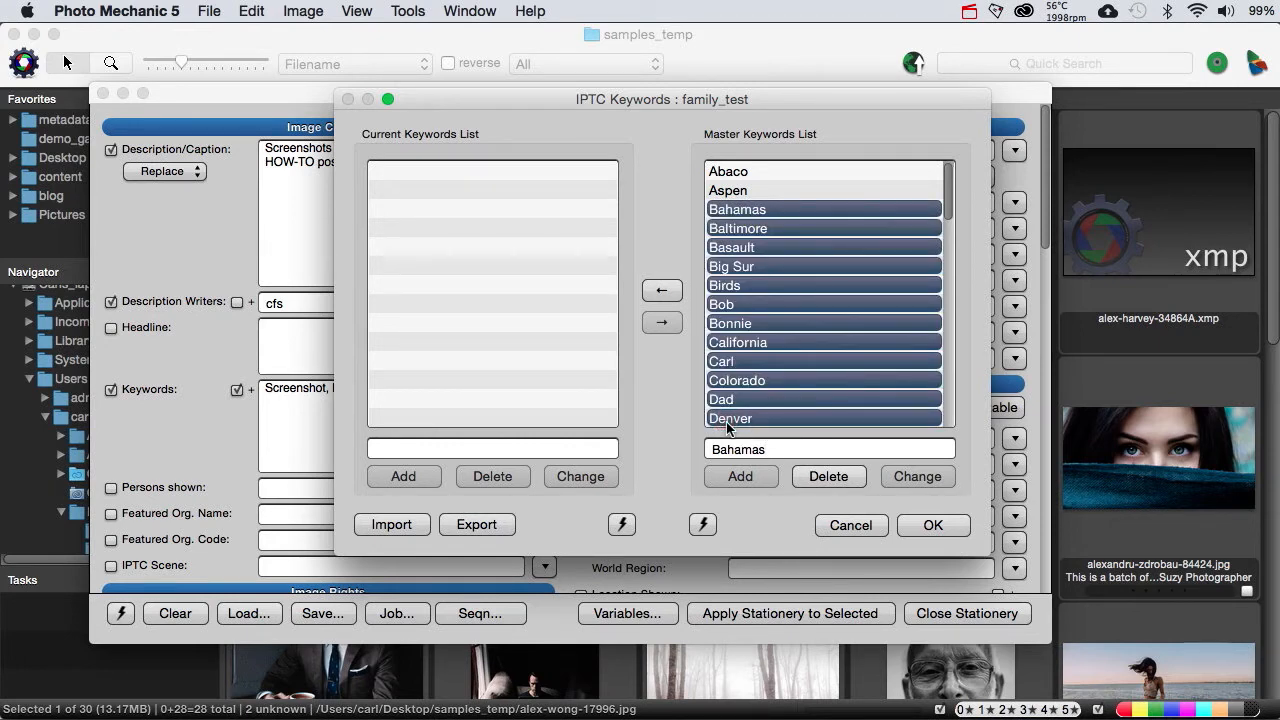
{"action": "left_click", "coordinate": [663, 291]}
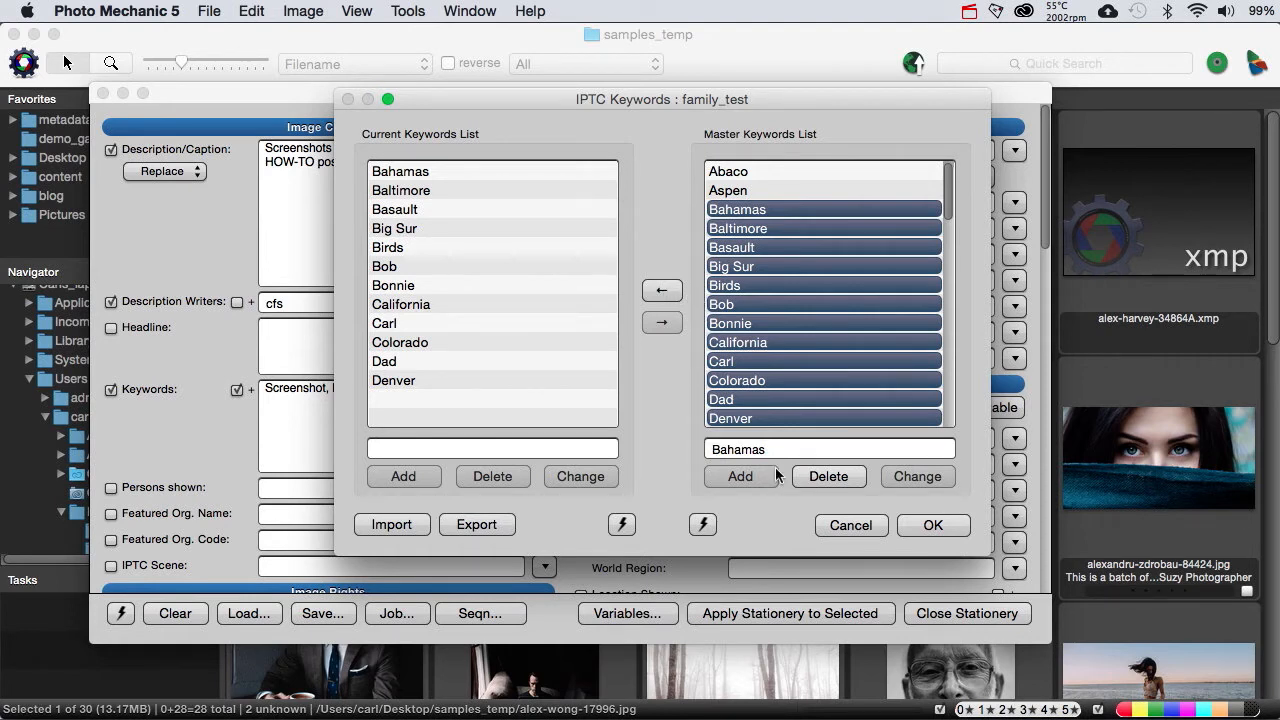
Step: Delete every keyword from Abaco through yard from the master keywords list
{"action": "left_click", "coordinate": [755, 171]}
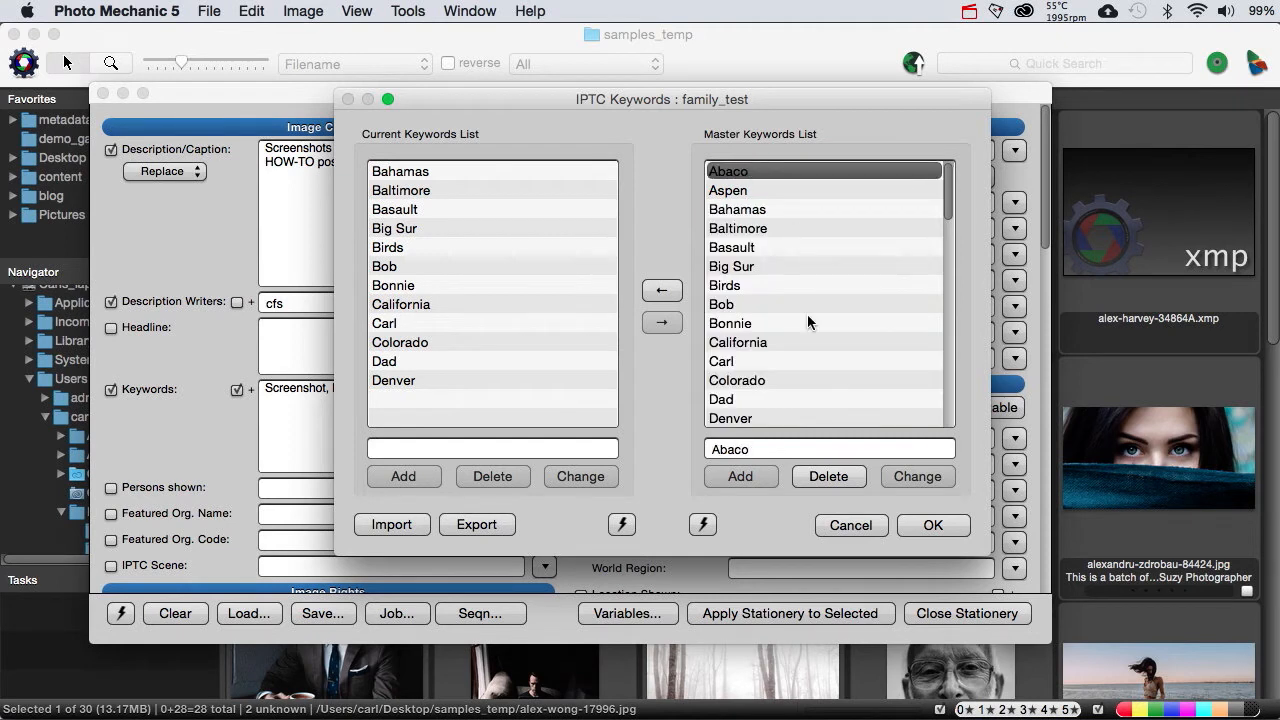
{"action": "scroll", "coordinate": [807, 314], "scroll_direction": "down", "scroll_amount": 10}
{"action": "scroll", "coordinate": [807, 314], "scroll_direction": "up", "scroll_amount": 1}
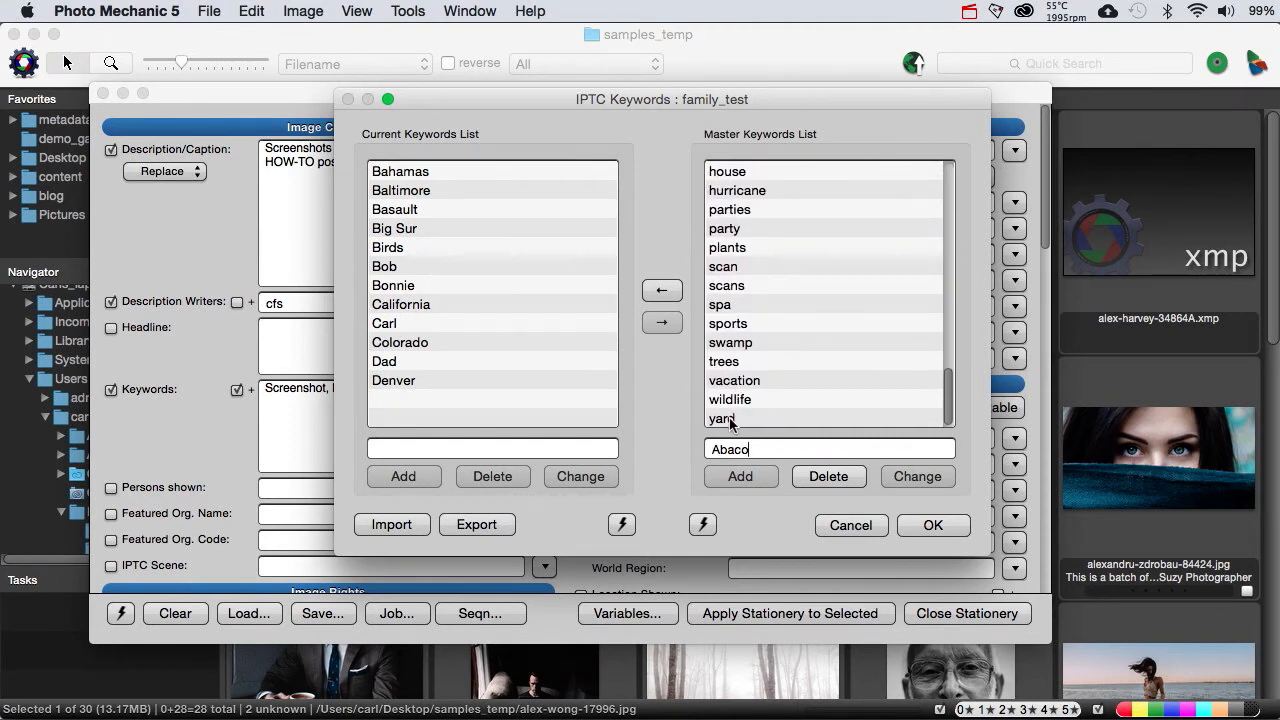
{"action": "left_click", "coordinate": [730, 421], "text": "shift"}
{"action": "left_click", "coordinate": [806, 478]}
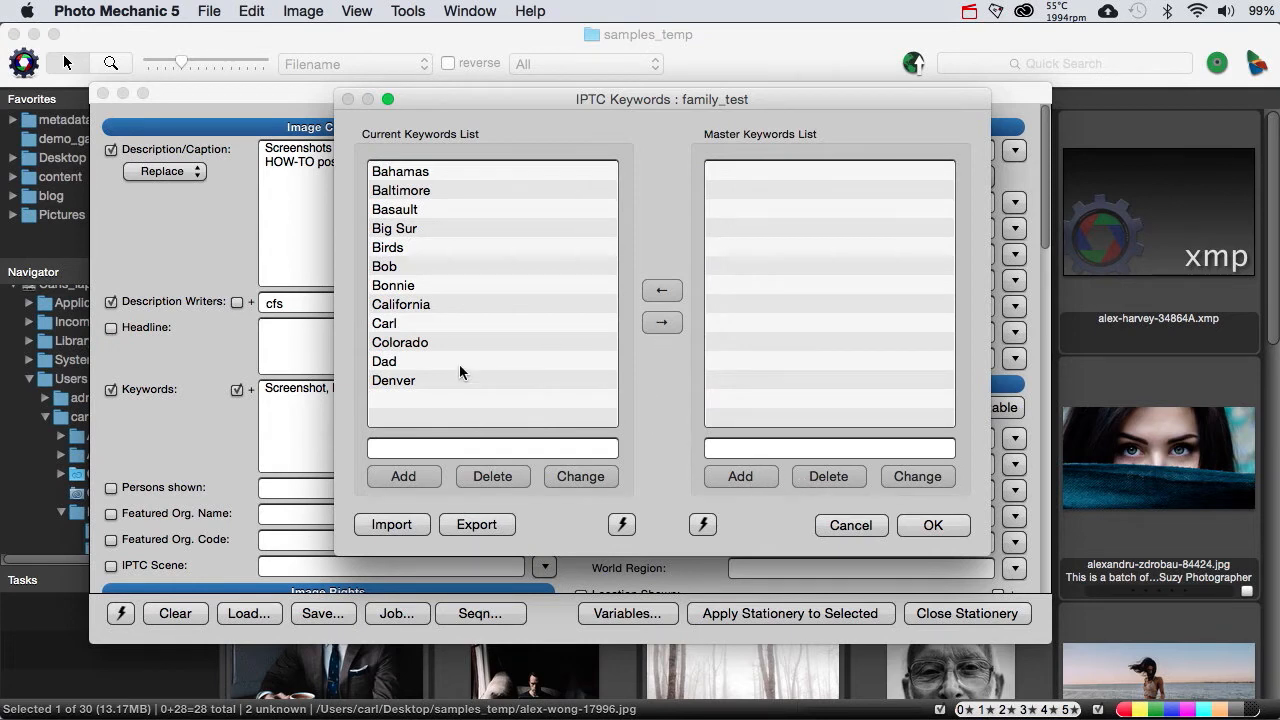
Step: Copy all current keywords from Bahamas through Denver into the empty master keywords list
{"action": "left_click", "coordinate": [397, 380]}
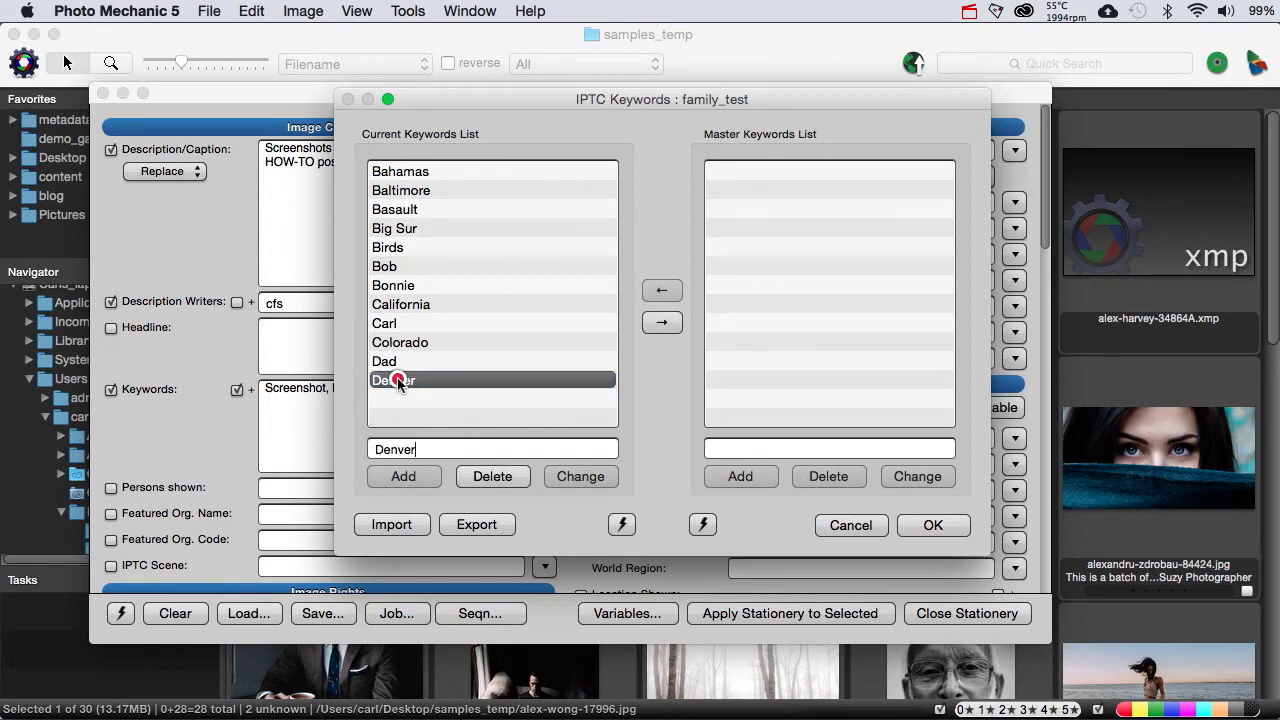
{"action": "left_click", "coordinate": [392, 178], "text": "shift"}
{"action": "left_click", "coordinate": [650, 321]}
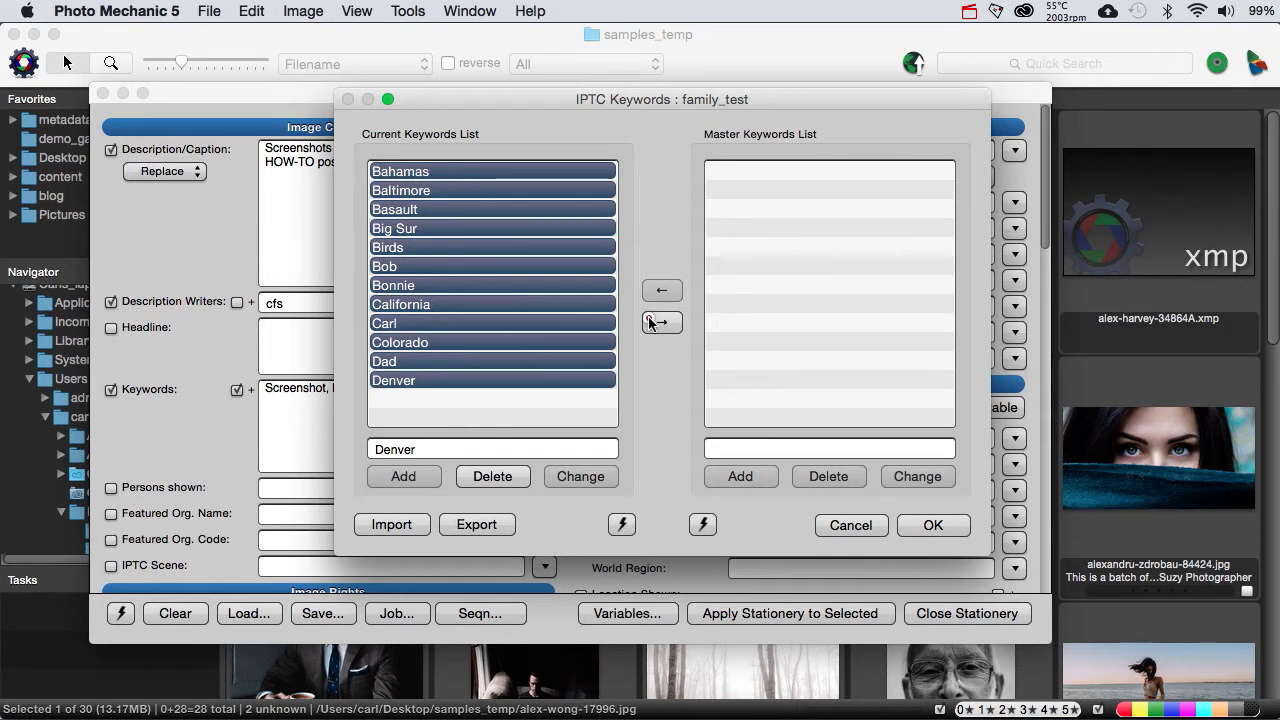
Step: Save the master keywords list as a snapshot named testit and delete all keywords from the current keywords list
{"action": "left_click", "coordinate": [702, 524]}
{"action": "left_click", "coordinate": [704, 522]}
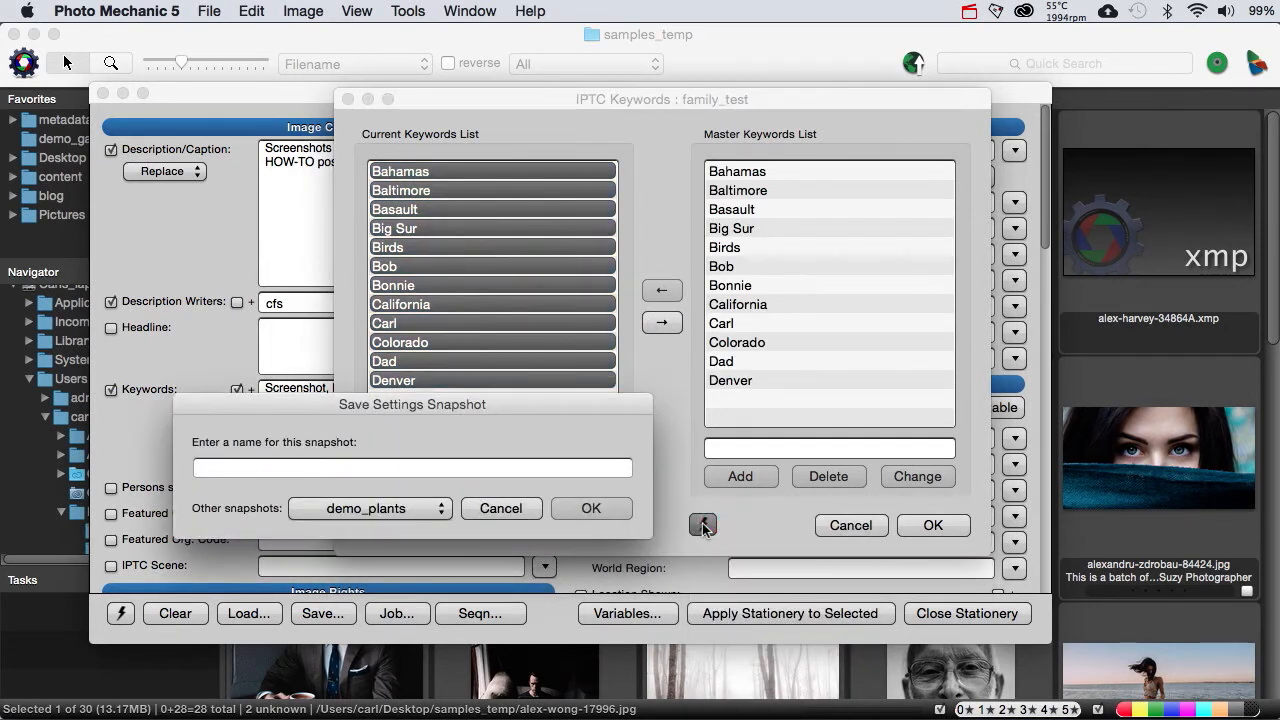
{"action": "type", "text": "testit"}
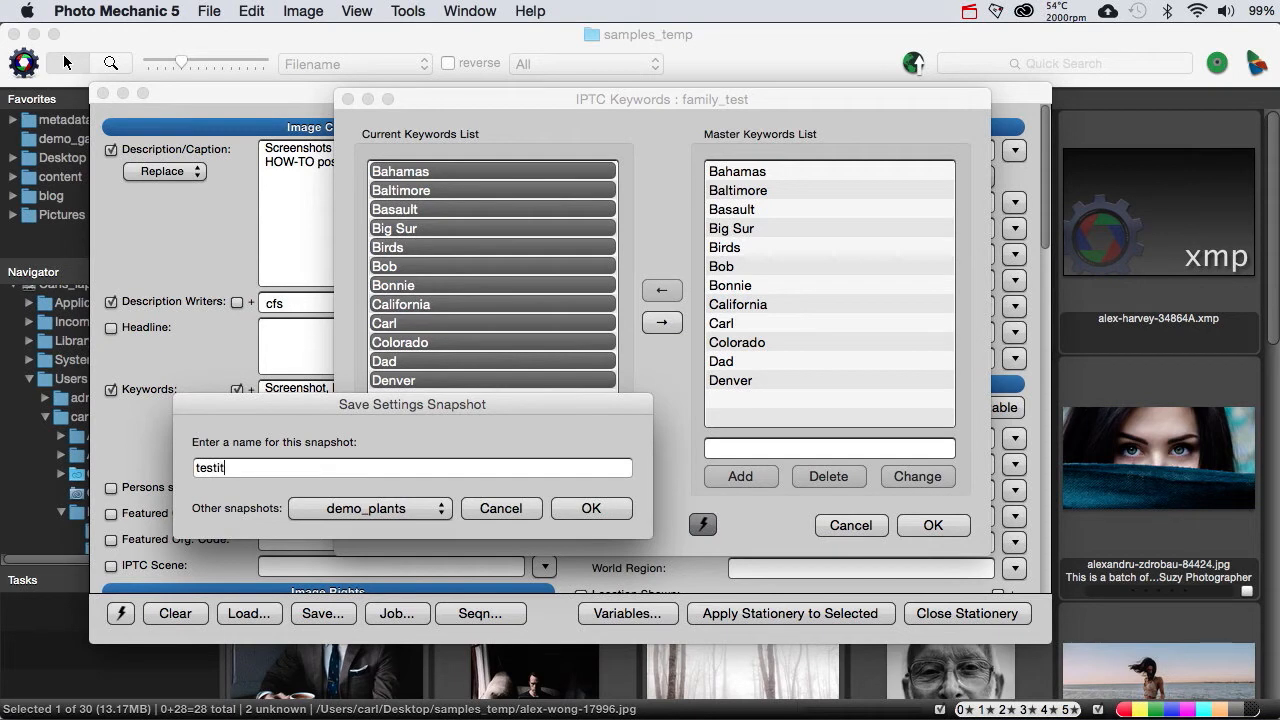
{"action": "key", "text": "Return"}
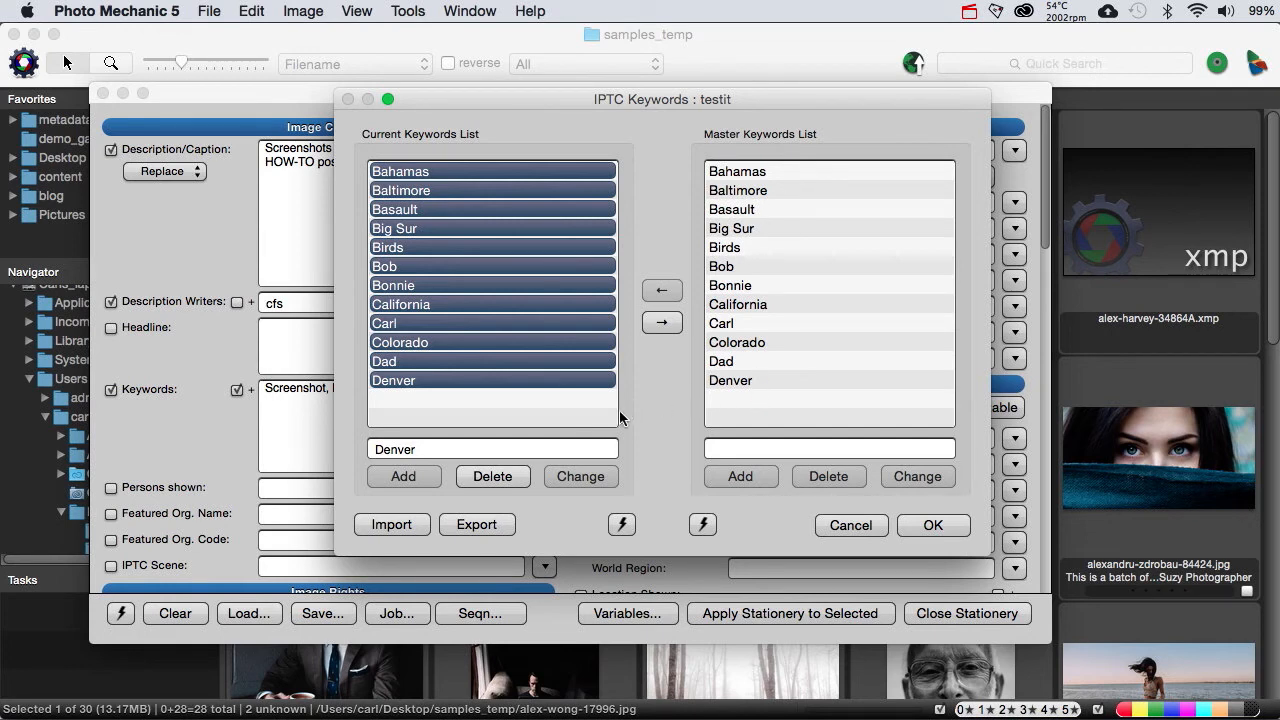
{"action": "left_click", "coordinate": [510, 475]}
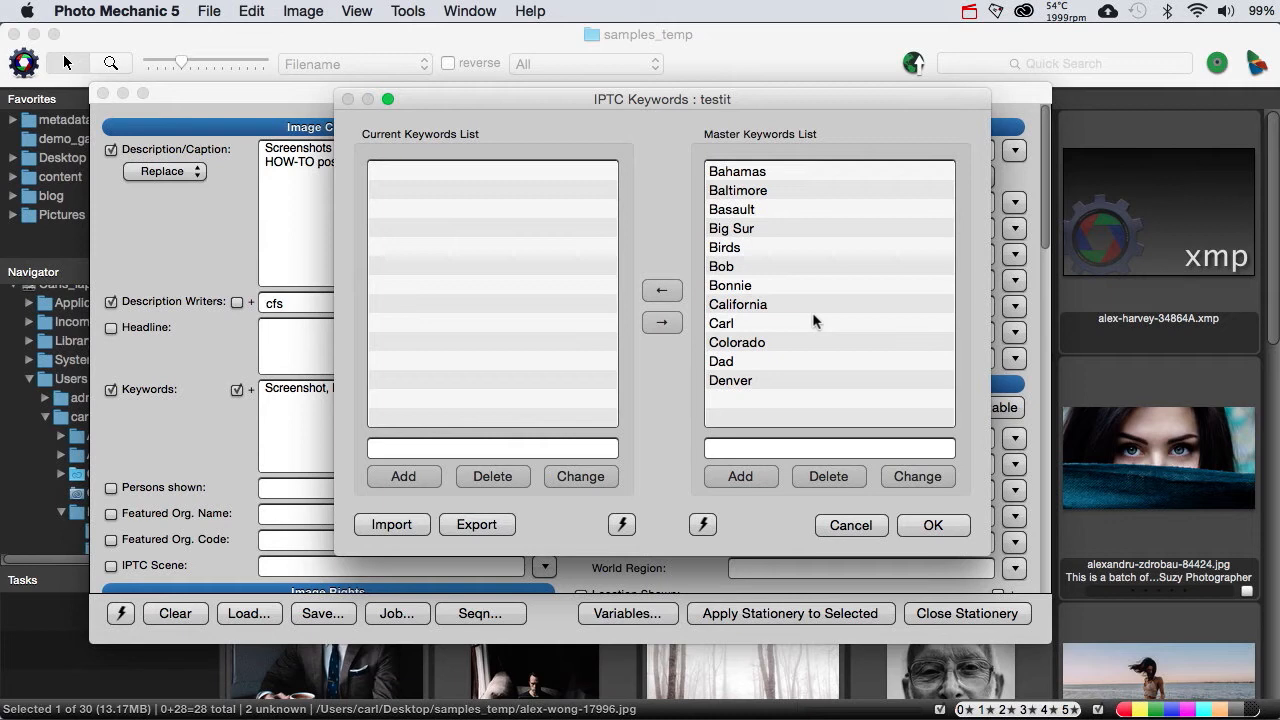
Step: Load the saved family_test snapshot into the master keywords list
{"action": "left_click", "coordinate": [702, 525]}
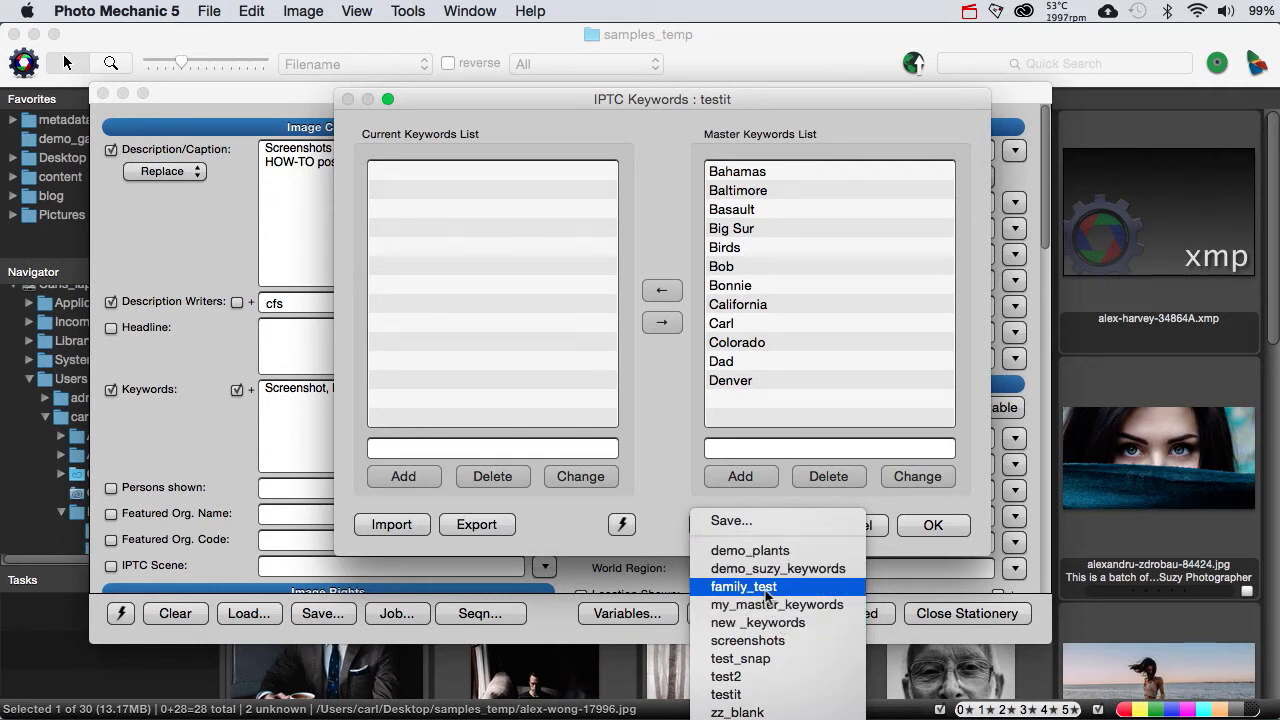
{"action": "key", "text": "alt"}
{"action": "left_click", "coordinate": [765, 591]}
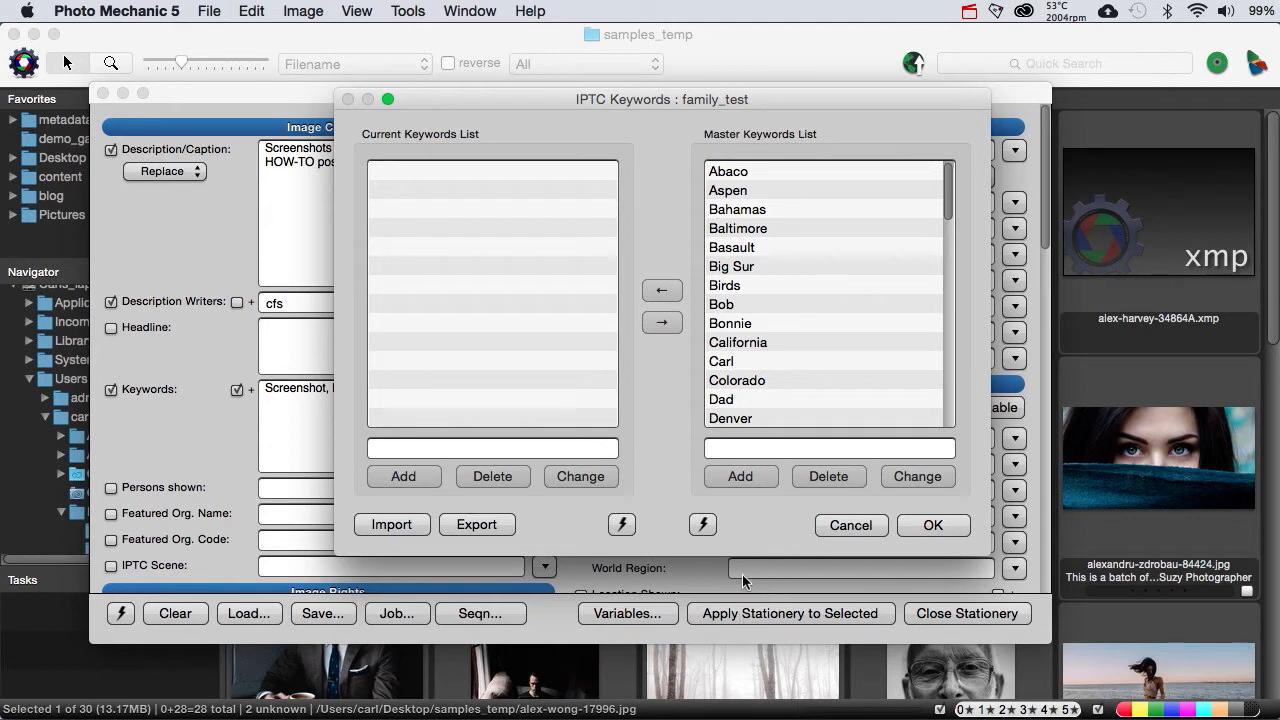
Step: Reveal the saved screenshots keyword snapshot in its Finder folder, and view the keyword export dialog without saving a file
{"action": "left_click", "coordinate": [703, 525]}
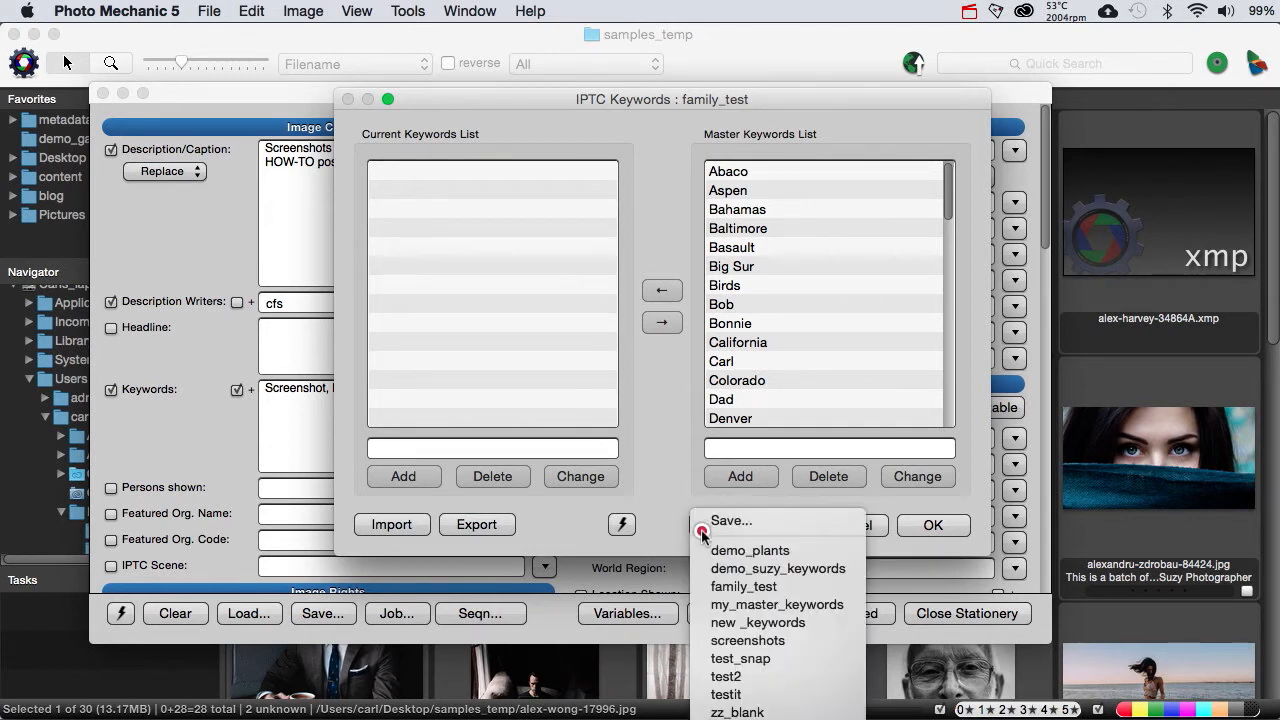
{"action": "left_click", "coordinate": [727, 641], "text": "super"}
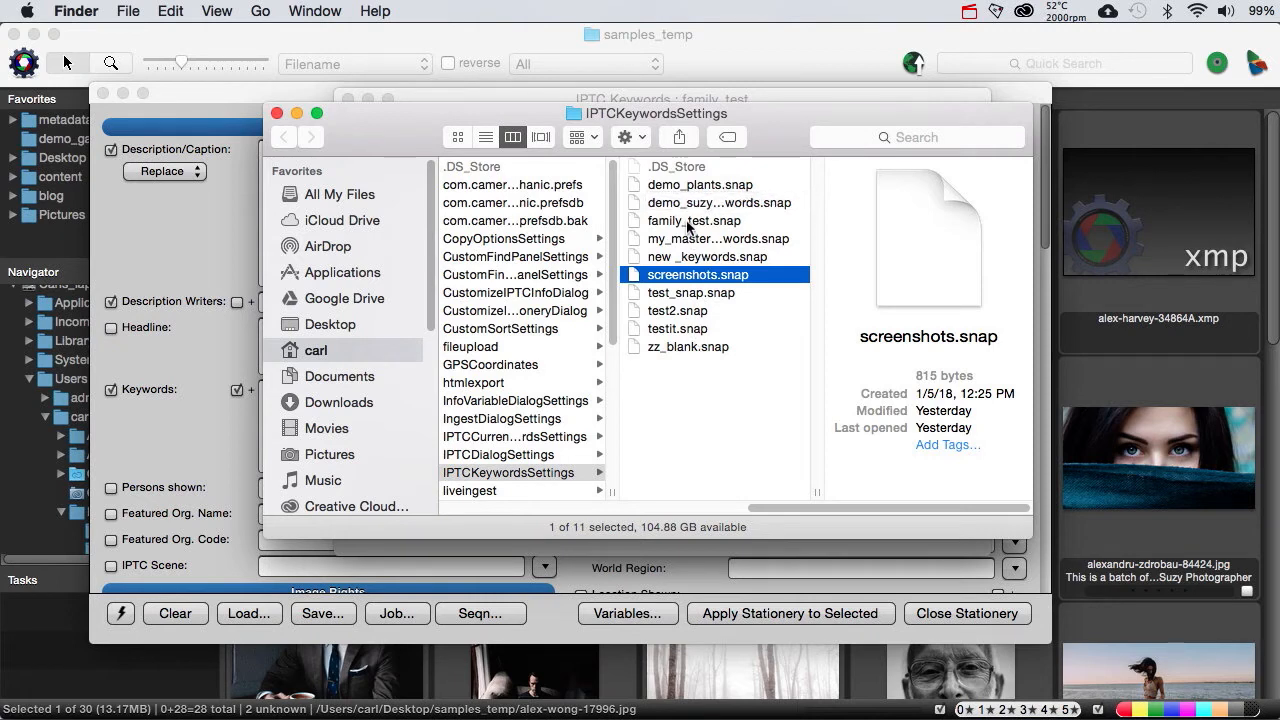
{"action": "left_click", "coordinate": [278, 115]}
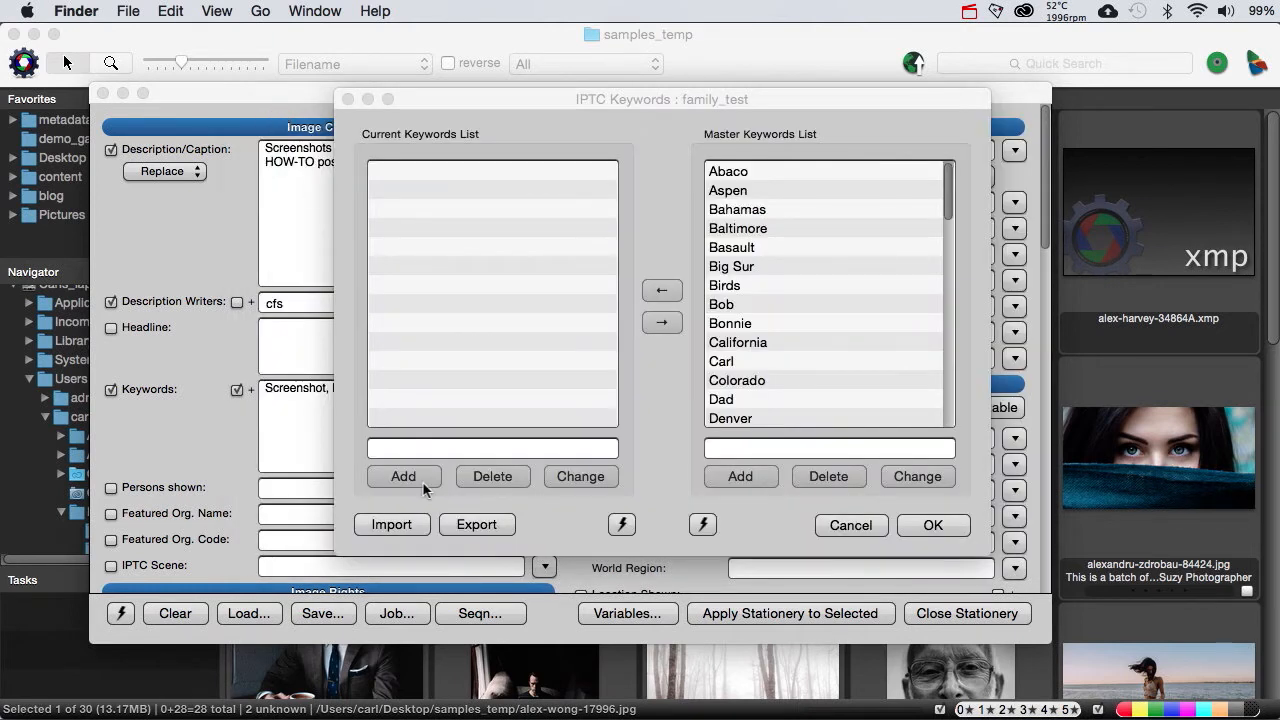
{"action": "left_click", "coordinate": [465, 525]}
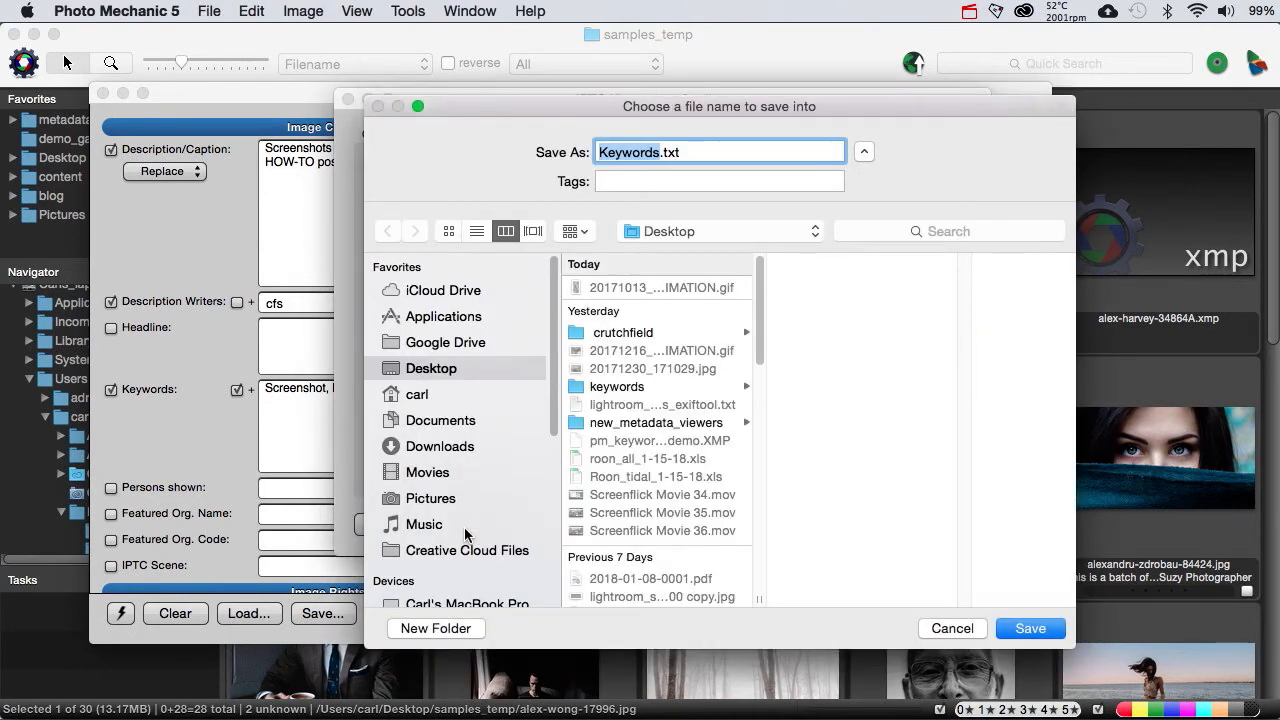
{"action": "left_click", "coordinate": [962, 626]}
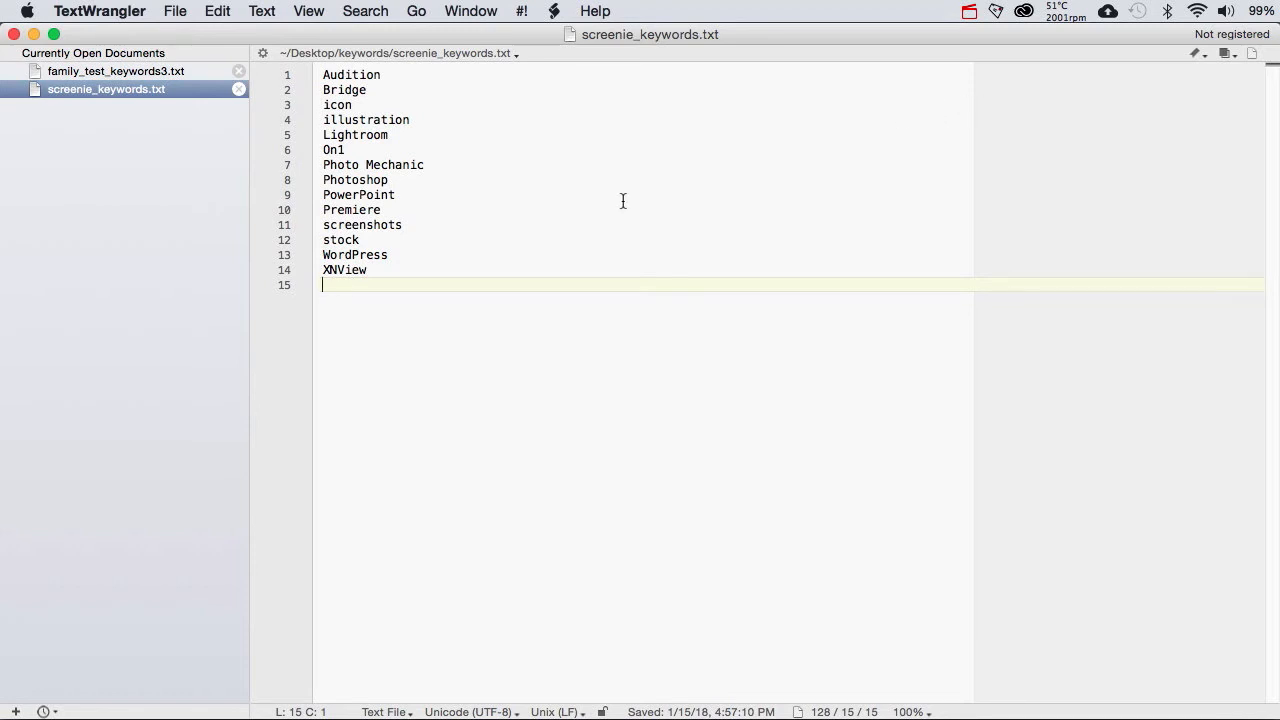
Step: Switch to TextWrangler and examine the cat synonym entry in curly braces in family_test_keywords3.txt
{"action": "left_click", "coordinate": [118, 75]}
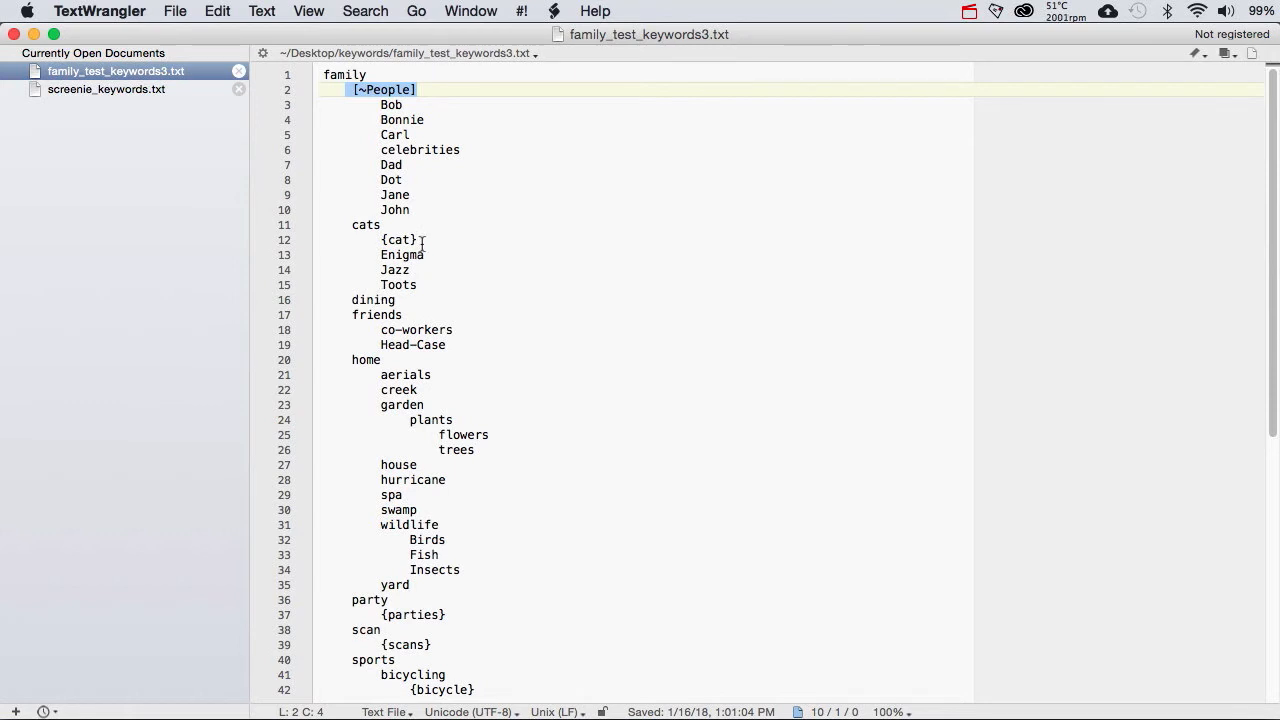
{"action": "left_click_drag", "start_coordinate": [422, 244], "coordinate": [376, 236]}
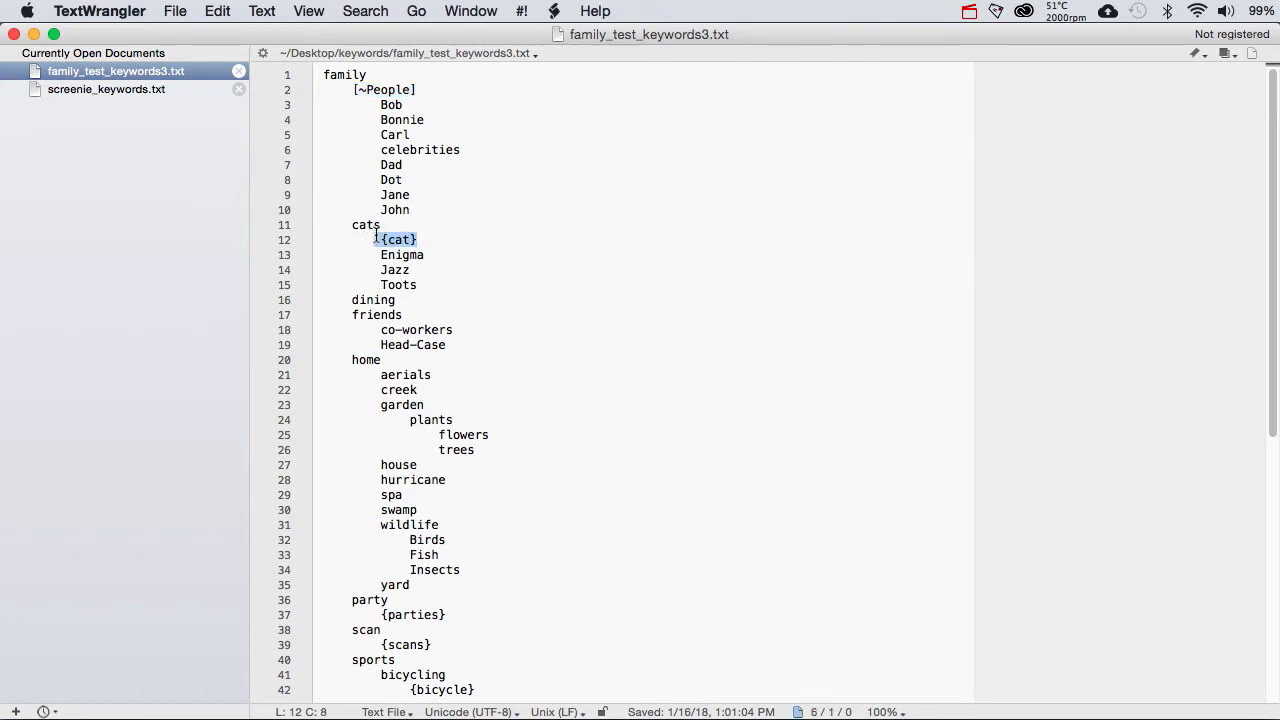
{"action": "left_click_drag", "start_coordinate": [376, 236], "coordinate": [380, 240]}
{"action": "left_click", "coordinate": [420, 238]}
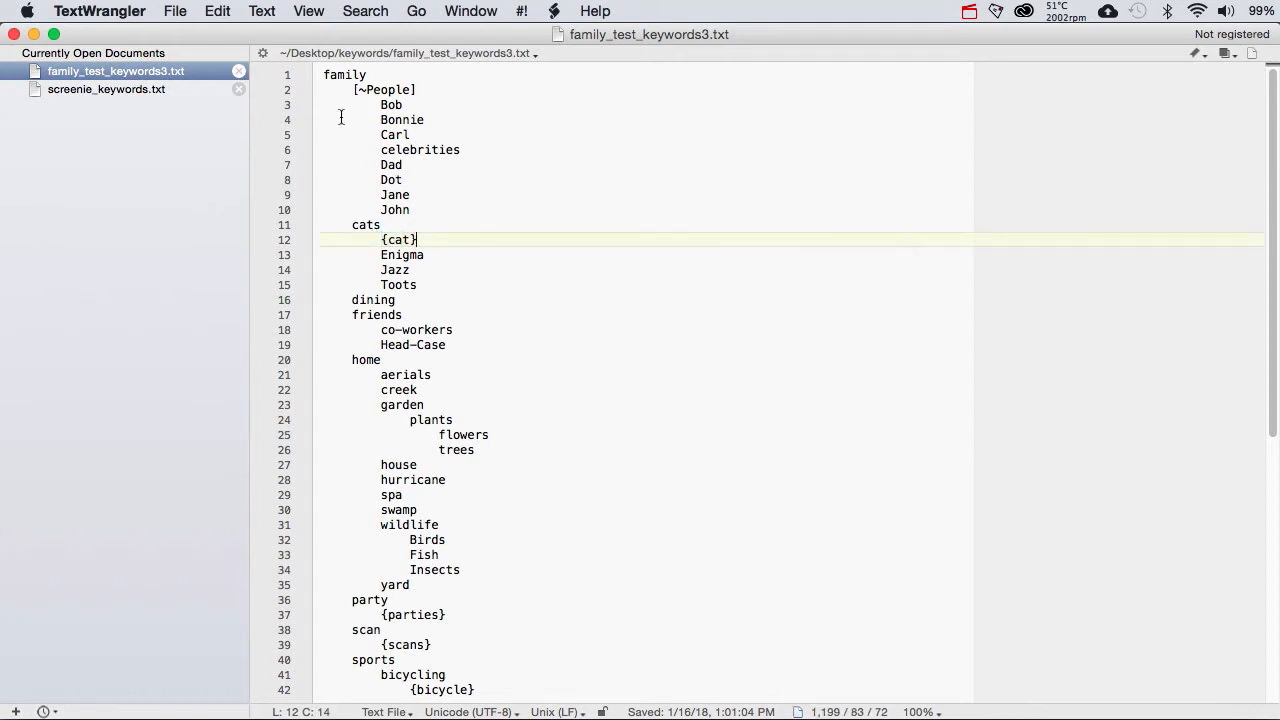
Step: Remove every closing curly brace from family_test_keywords3.txt by replacing all occurrences with nothing
{"action": "left_click", "coordinate": [357, 14]}
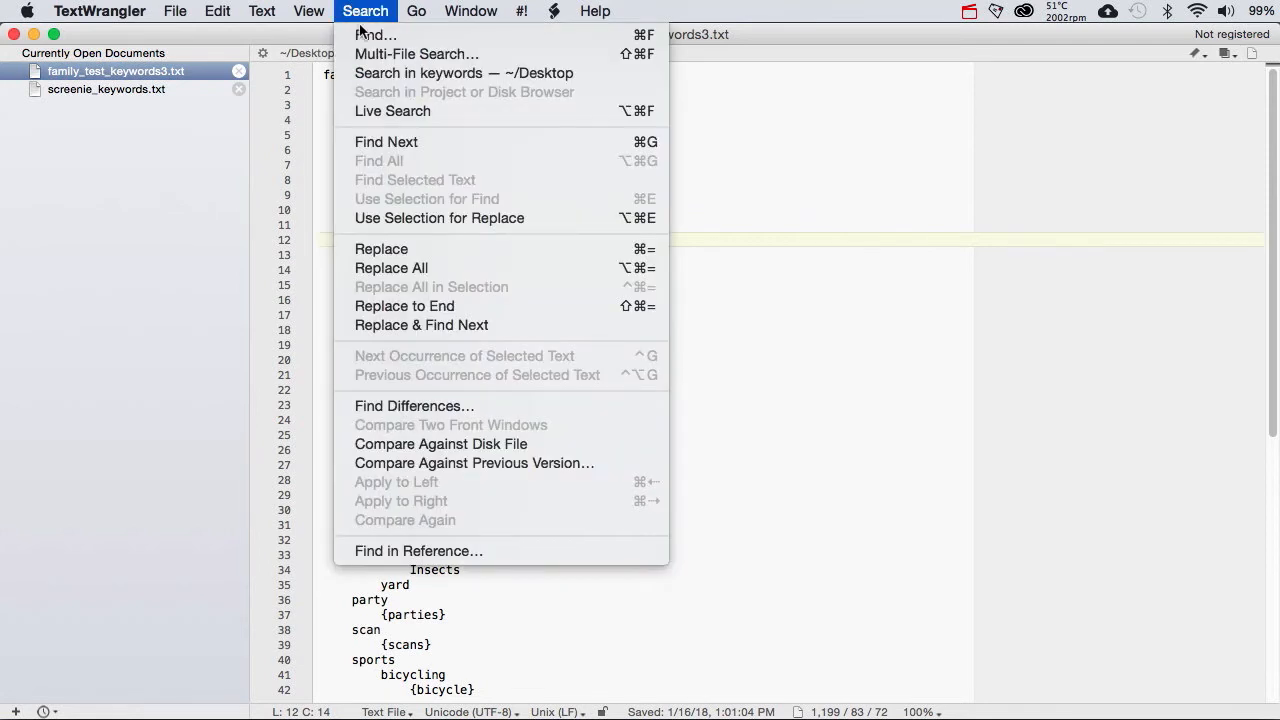
{"action": "left_click", "coordinate": [366, 35]}
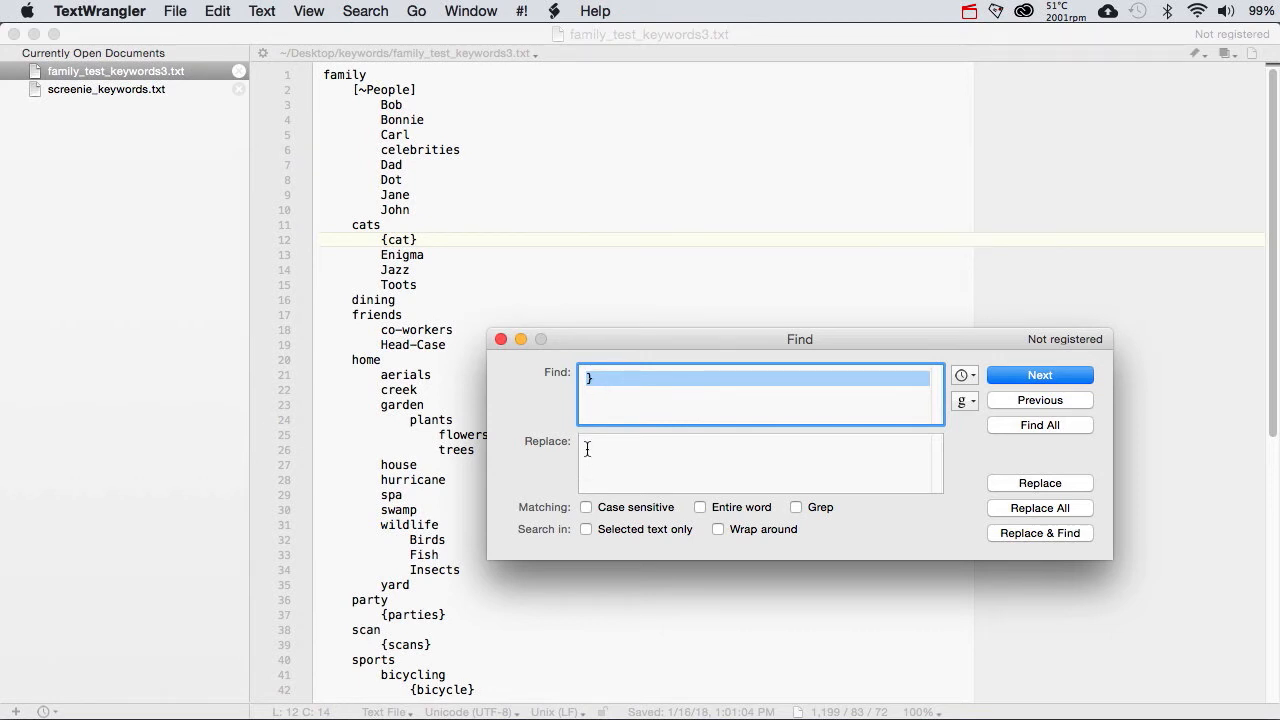
{"action": "left_click", "coordinate": [1003, 508]}
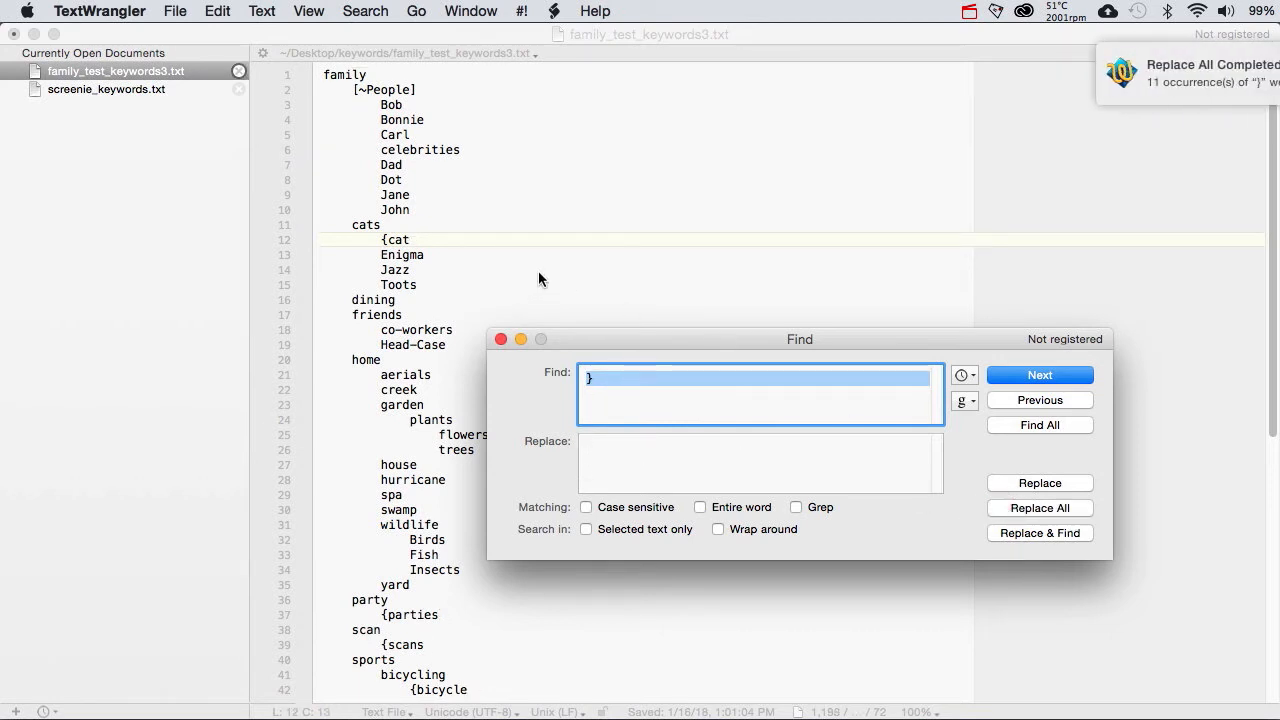
Step: Remove every opening curly brace from family_test_keywords3.txt by replacing all occurrences with nothing, and save the file
{"action": "left_click", "coordinate": [604, 382]}
{"action": "left_click_drag", "start_coordinate": [603, 376], "coordinate": [577, 377]}
{"action": "type", "text": "{"}
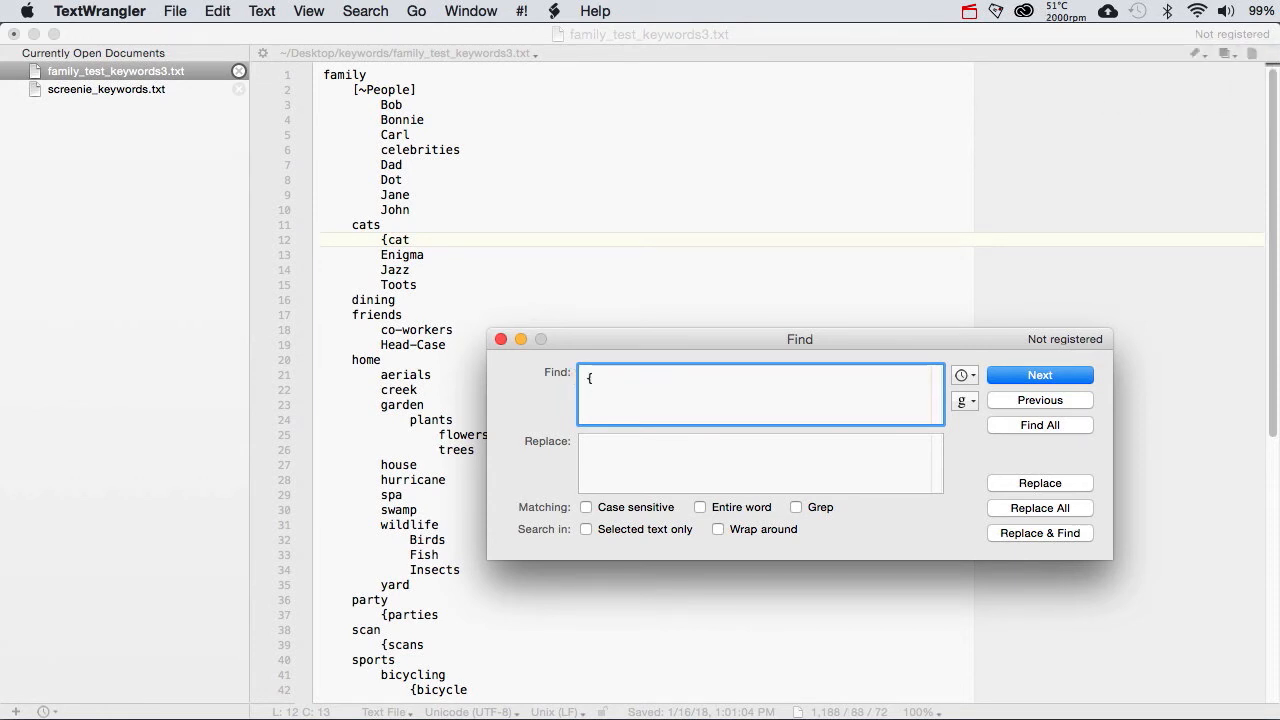
{"action": "left_click", "coordinate": [1010, 510]}
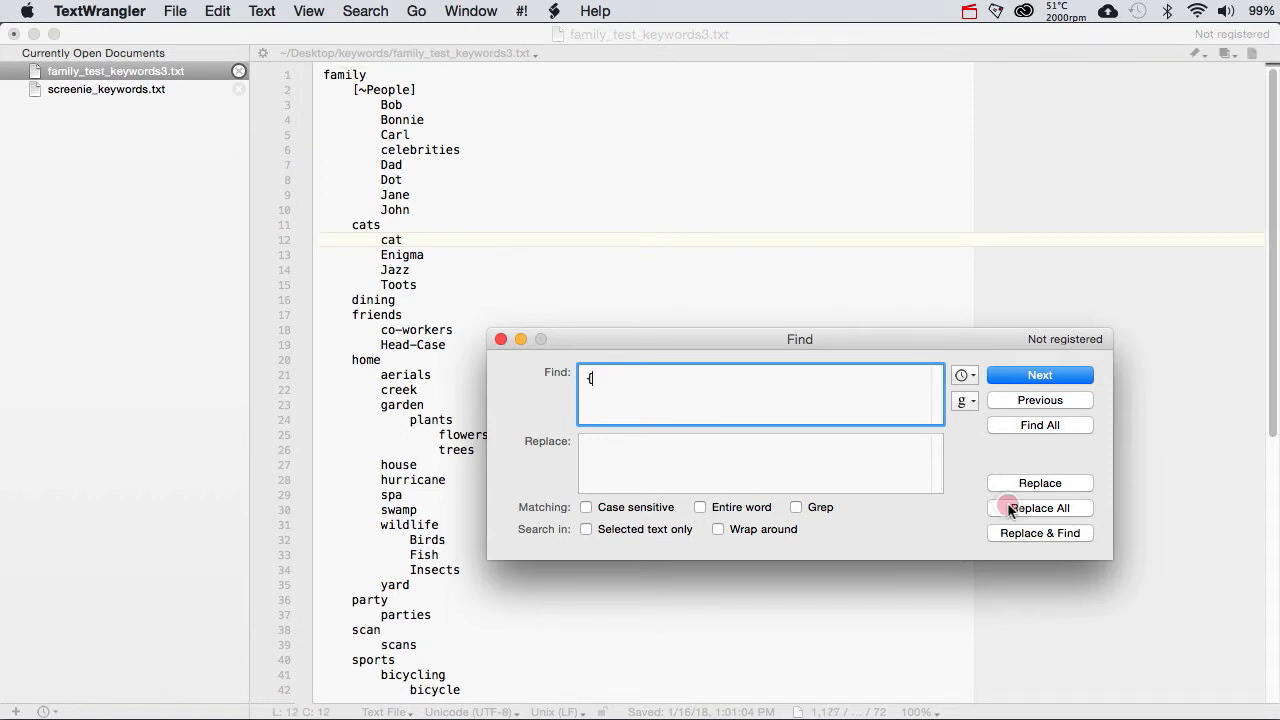
{"action": "left_click", "coordinate": [692, 278]}
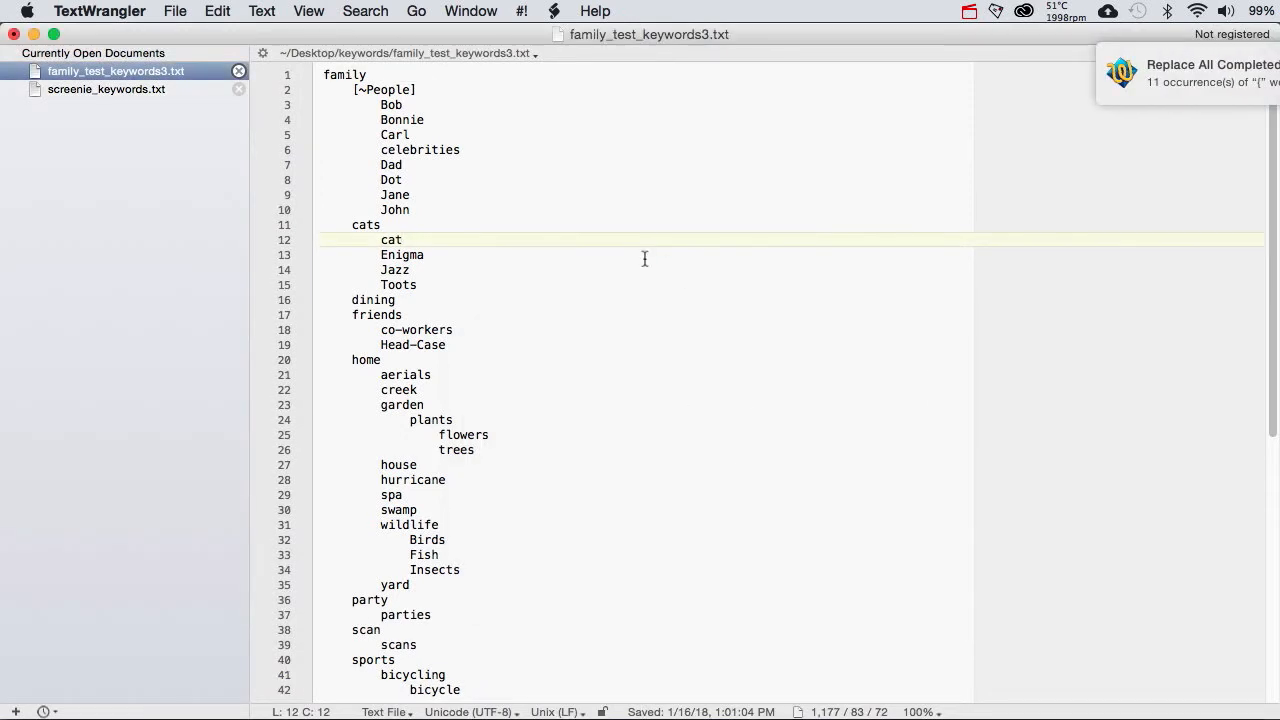
{"action": "left_click", "coordinate": [176, 12]}
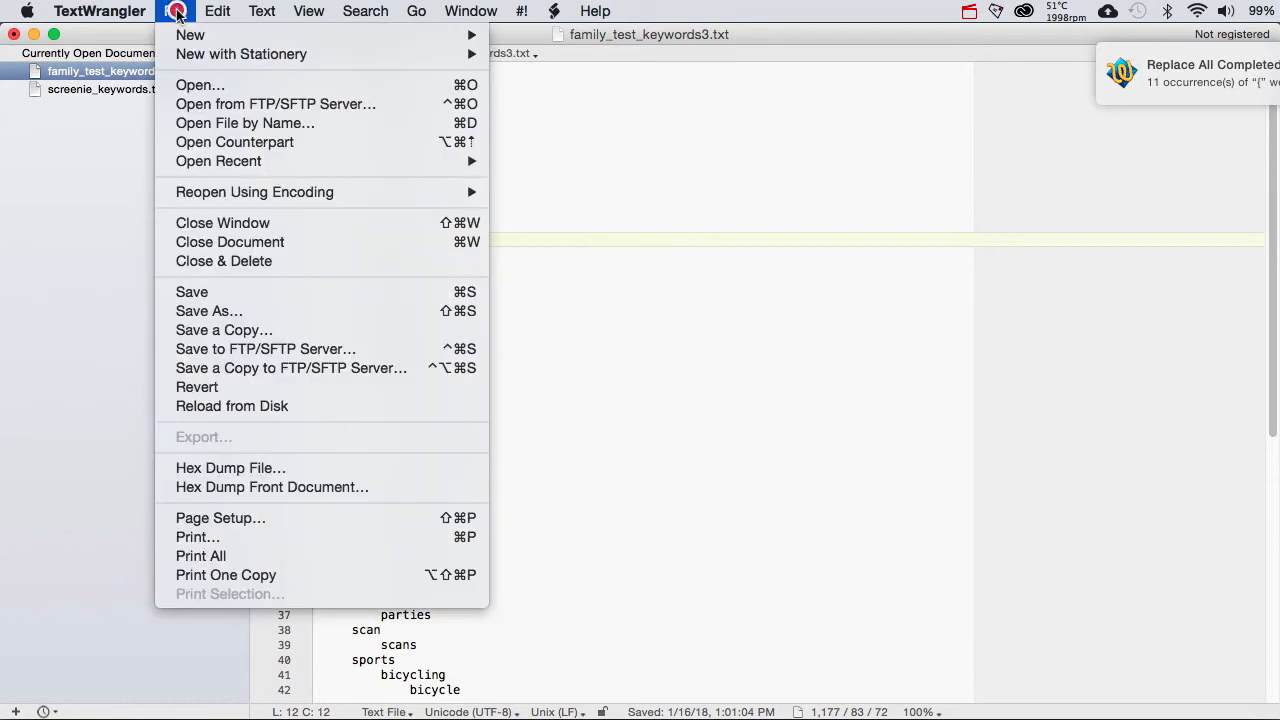
{"action": "left_click", "coordinate": [195, 290]}
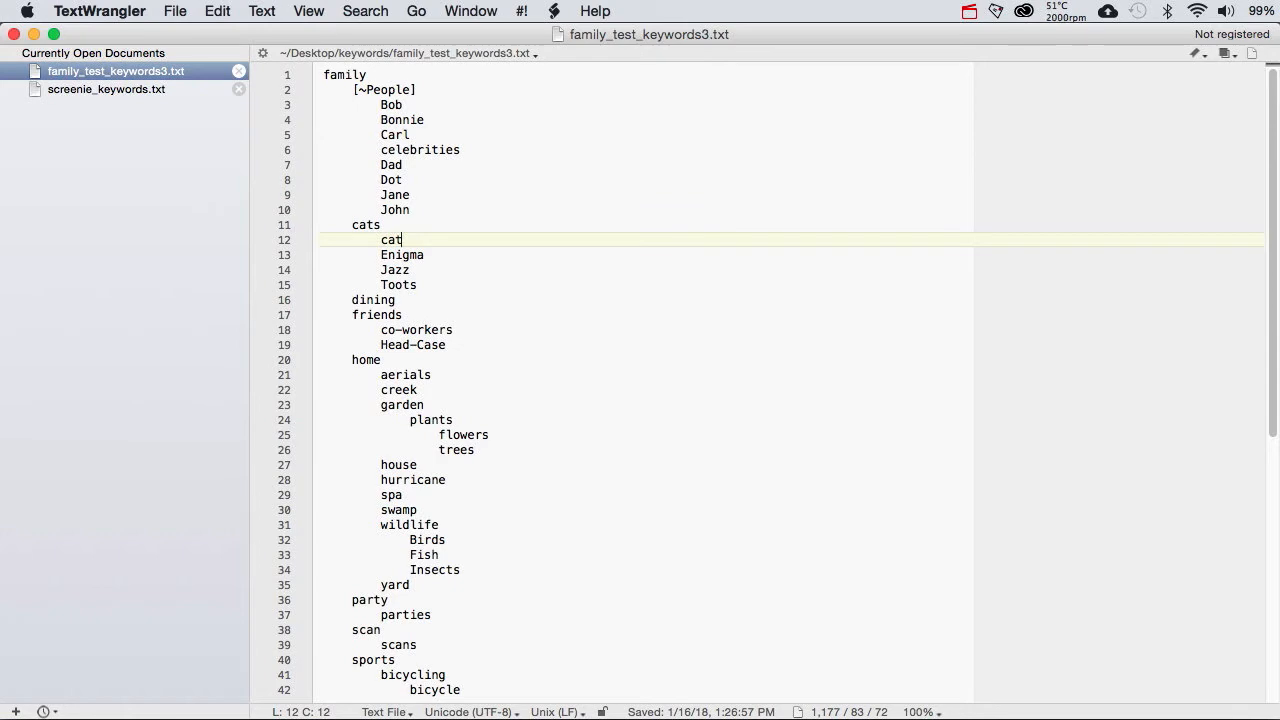
Step: Switch back to Photo Mechanic and import family_test_keywords3.txt from the keywords folder into the master keywords list
{"action": "key", "text": "super+Tab"}
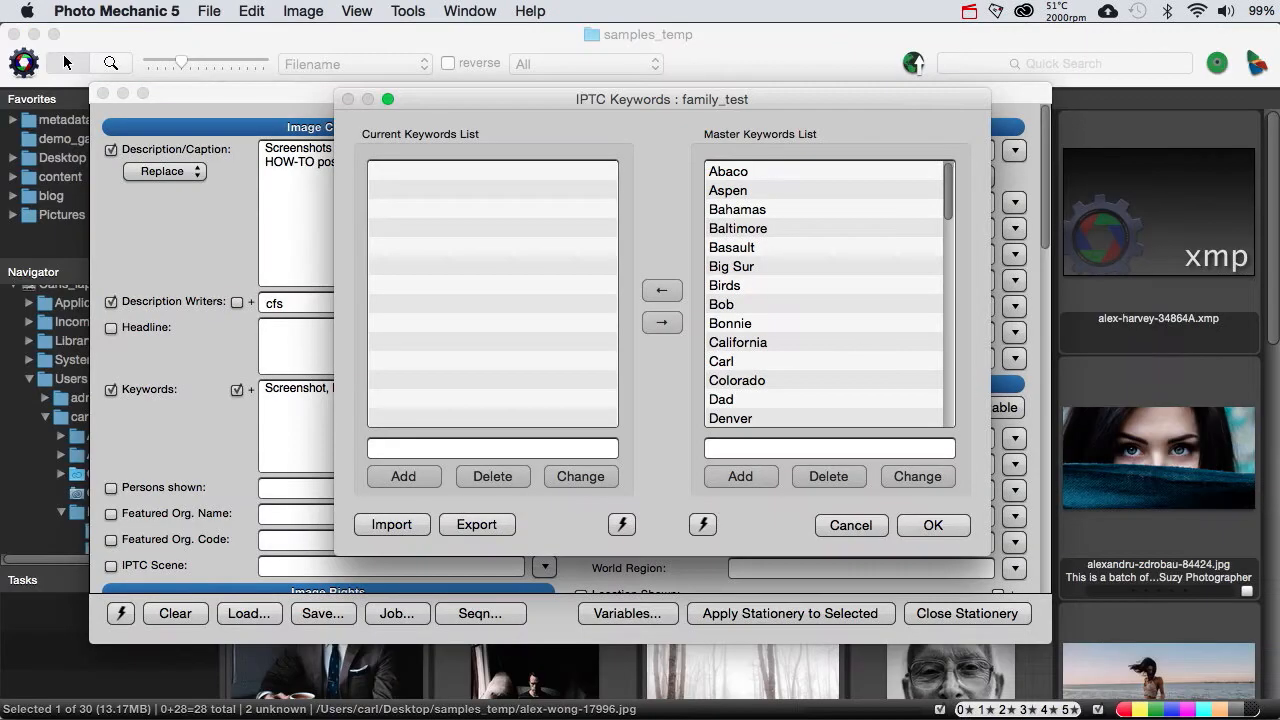
{"action": "left_click", "coordinate": [388, 525]}
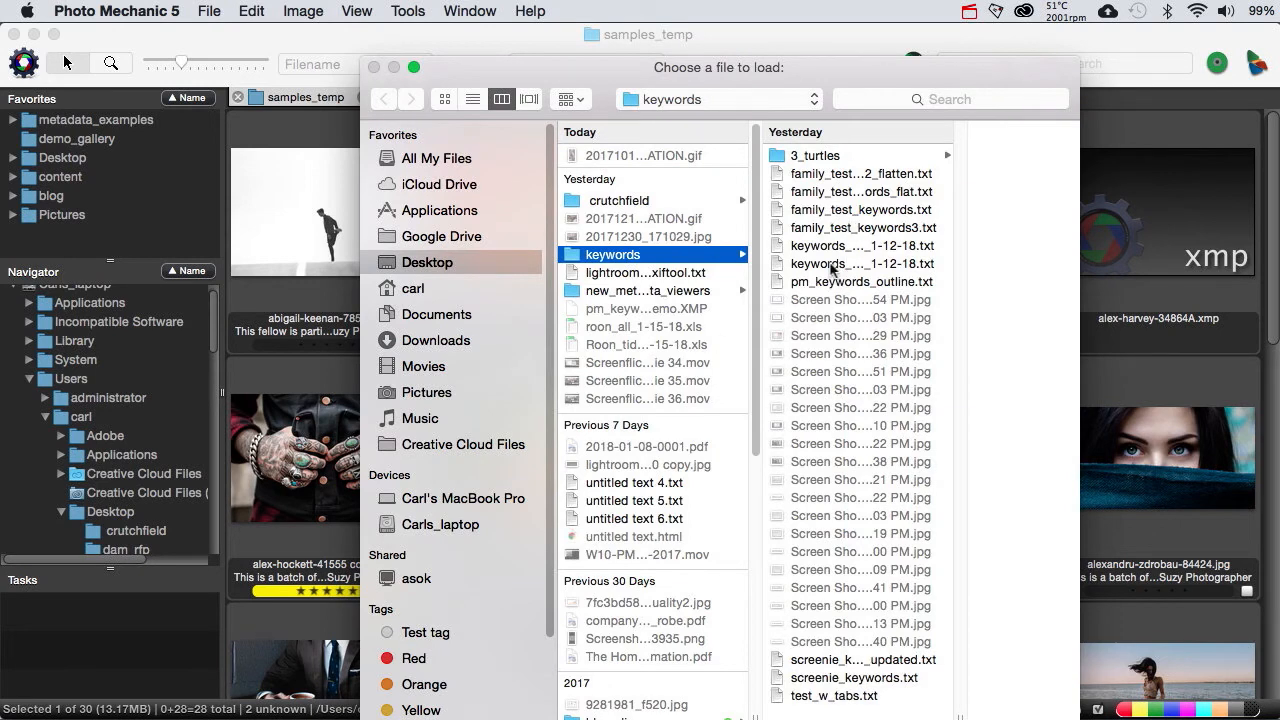
{"action": "left_click", "coordinate": [836, 228]}
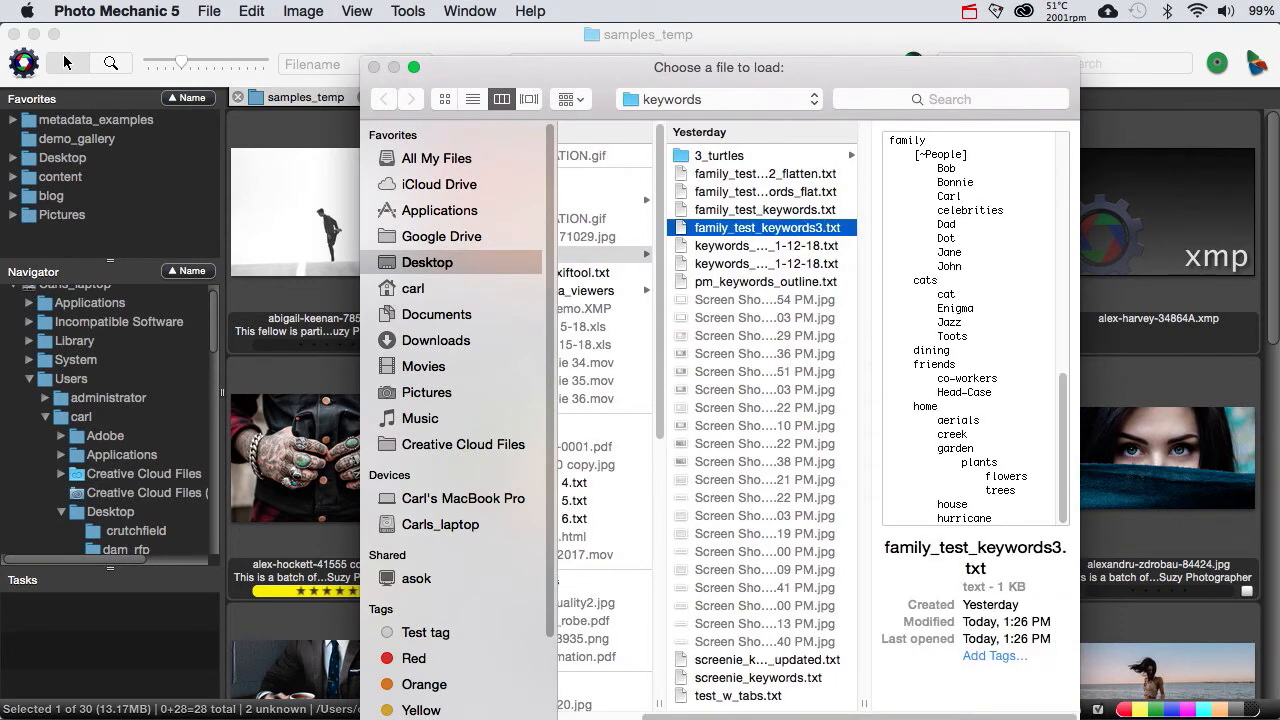
{"action": "key", "text": "Return"}
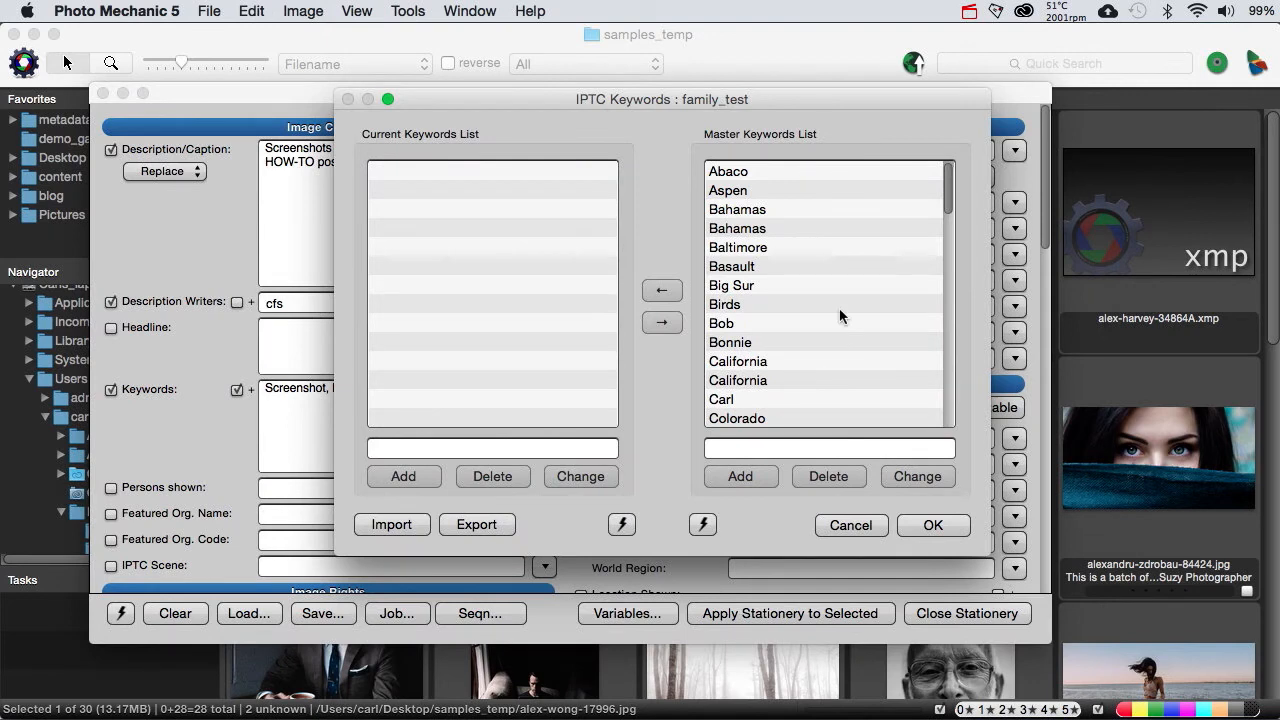
Step: Look through the imported master keywords and delete the bracketed ~People entry
{"action": "scroll", "coordinate": [839, 310], "scroll_direction": "down", "scroll_amount": 15}
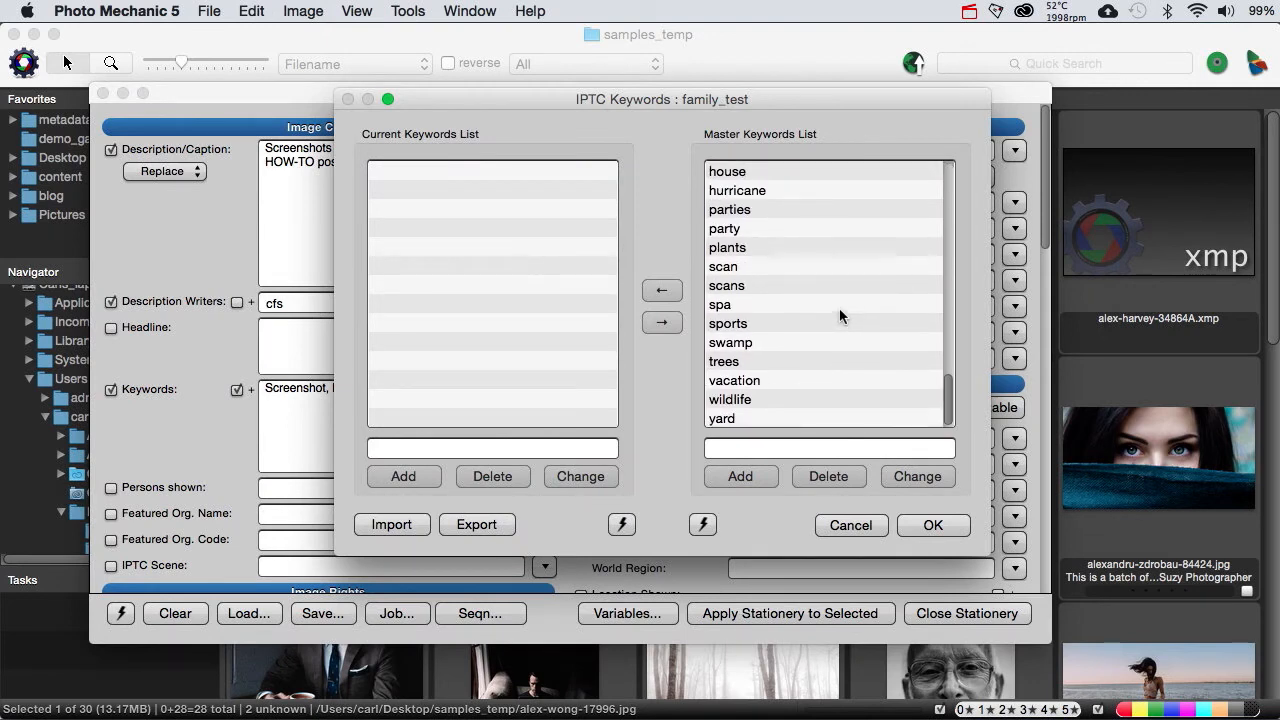
{"action": "scroll", "coordinate": [839, 315], "scroll_direction": "up", "scroll_amount": 15}
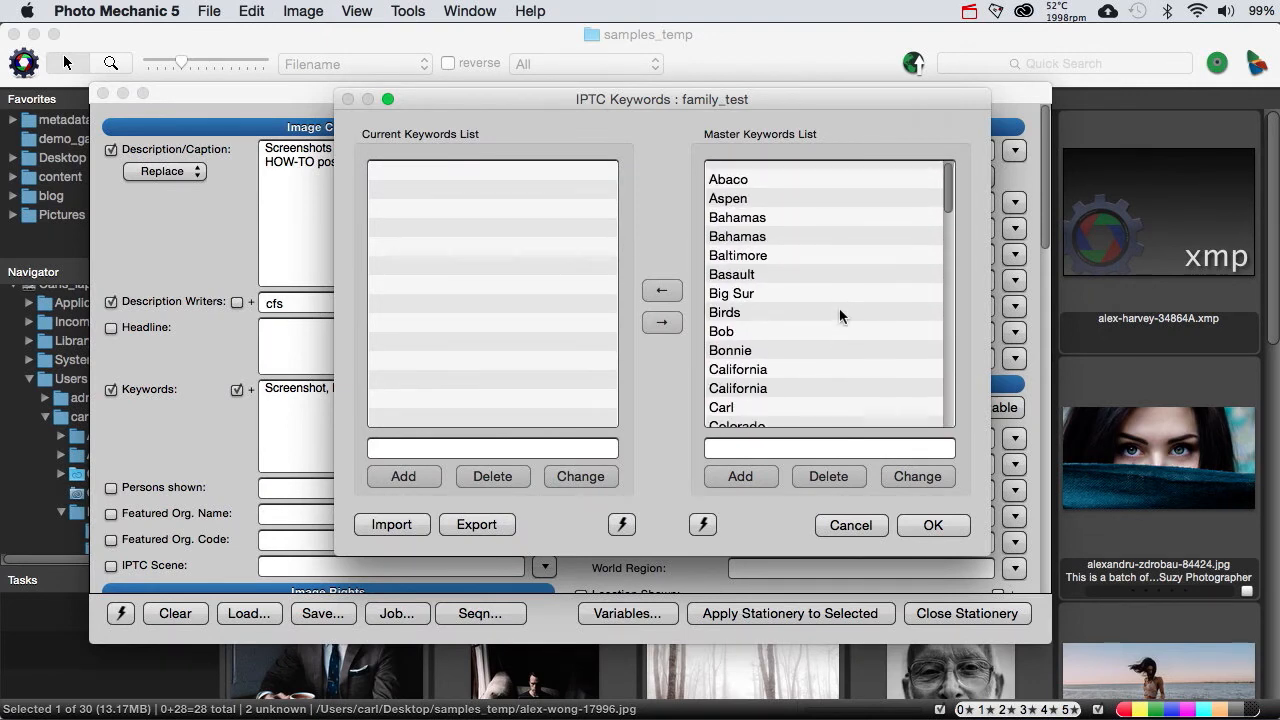
{"action": "scroll", "coordinate": [839, 311], "scroll_direction": "down", "scroll_amount": 10}
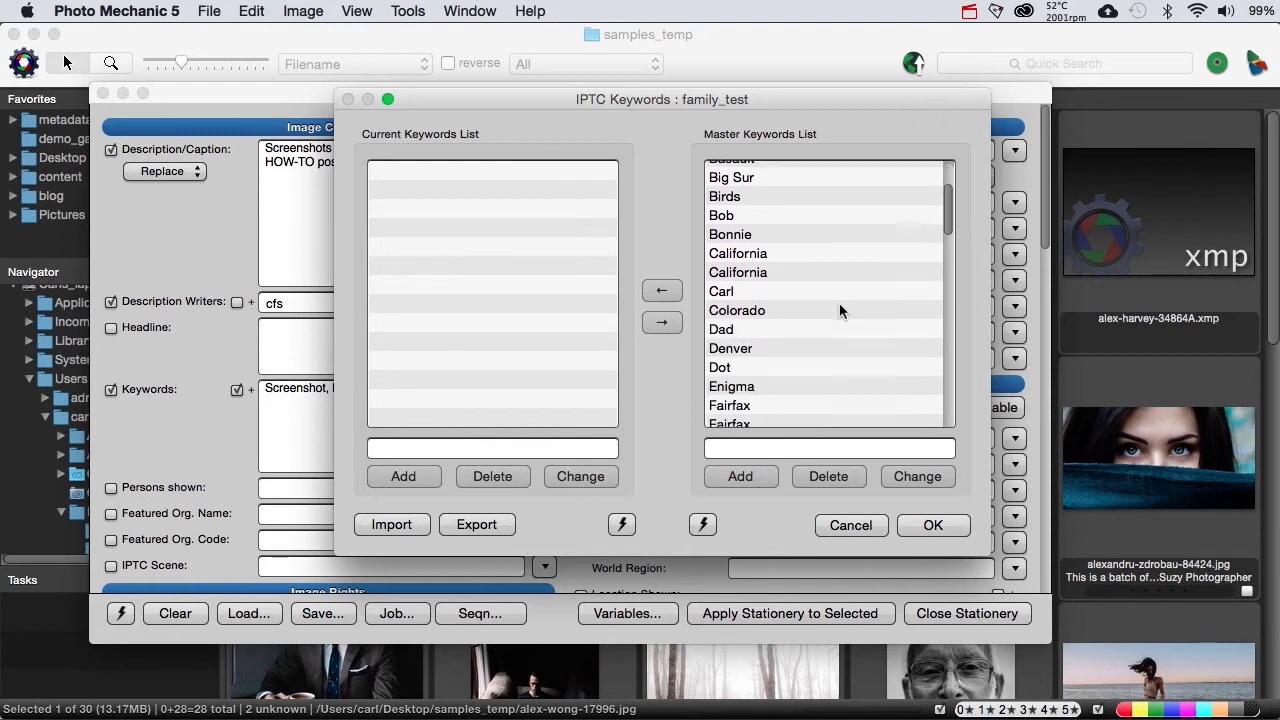
{"action": "scroll", "coordinate": [839, 311], "scroll_direction": "up", "scroll_amount": 4}
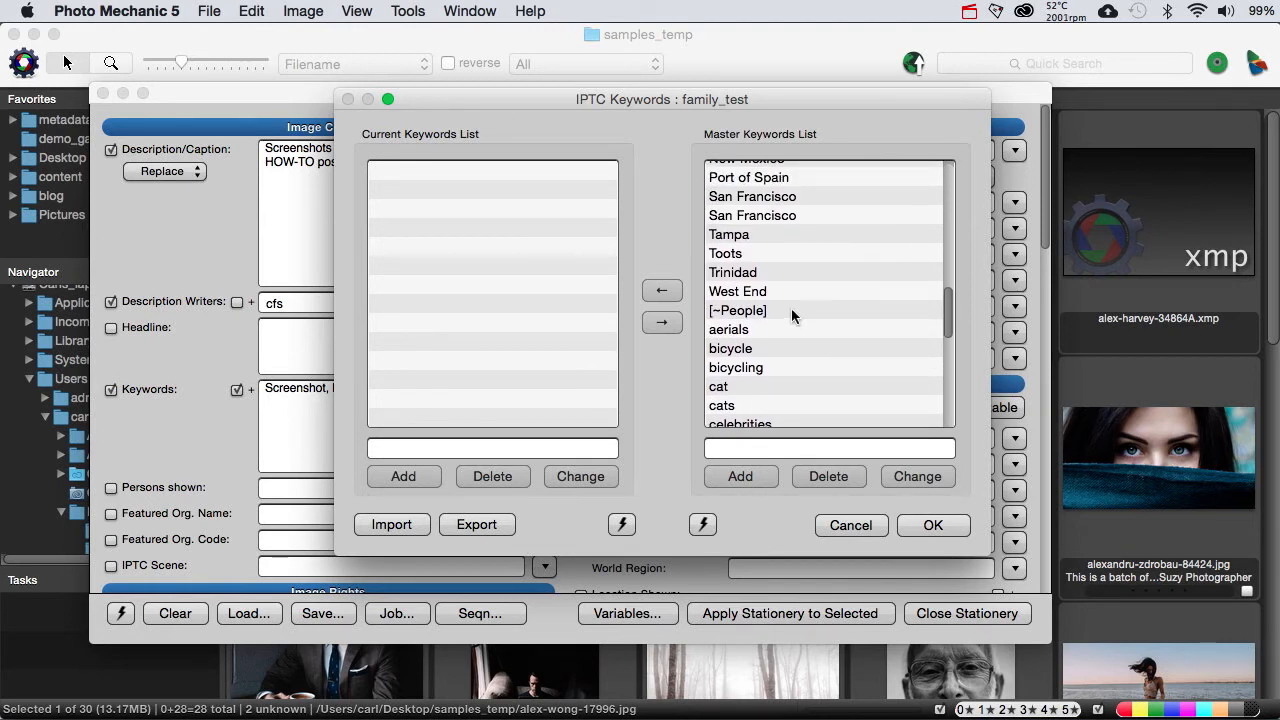
{"action": "left_click", "coordinate": [773, 310]}
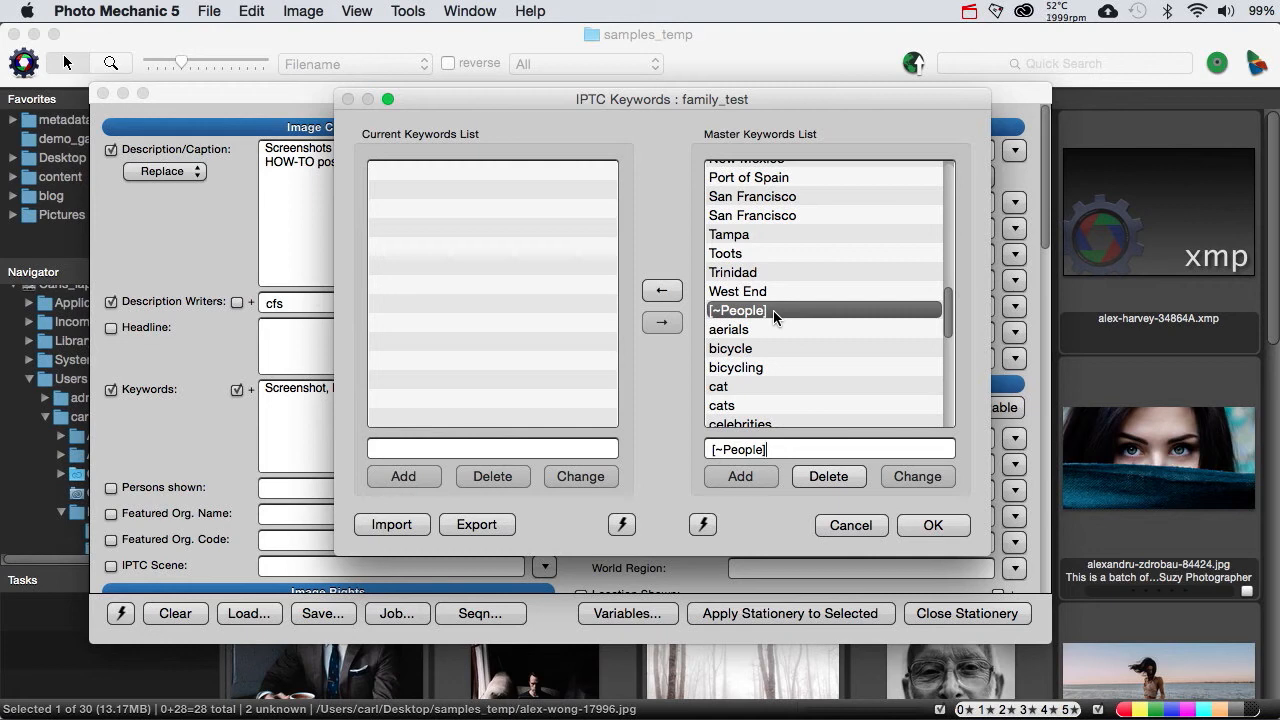
{"action": "key", "text": "BackSpace"}
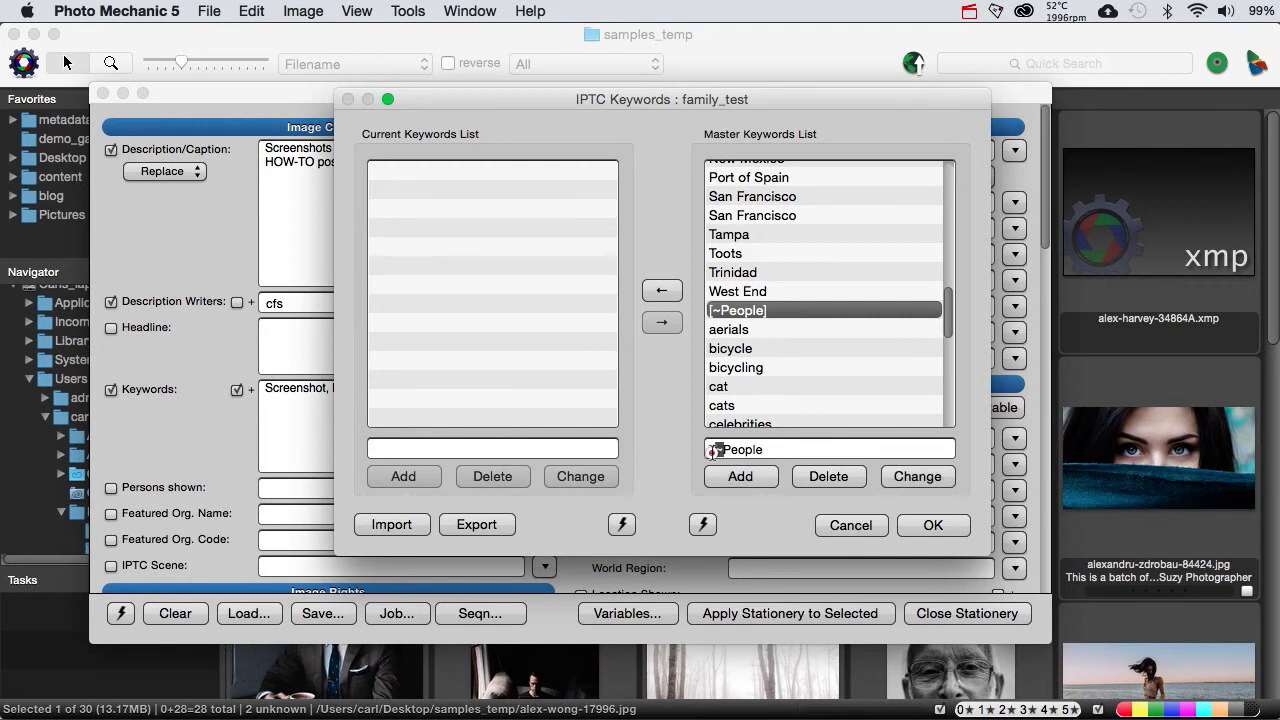
{"action": "left_click_drag", "start_coordinate": [712, 450], "coordinate": [706, 450]}
{"action": "key", "text": "BackSpace"}
{"action": "left_click", "coordinate": [815, 477]}
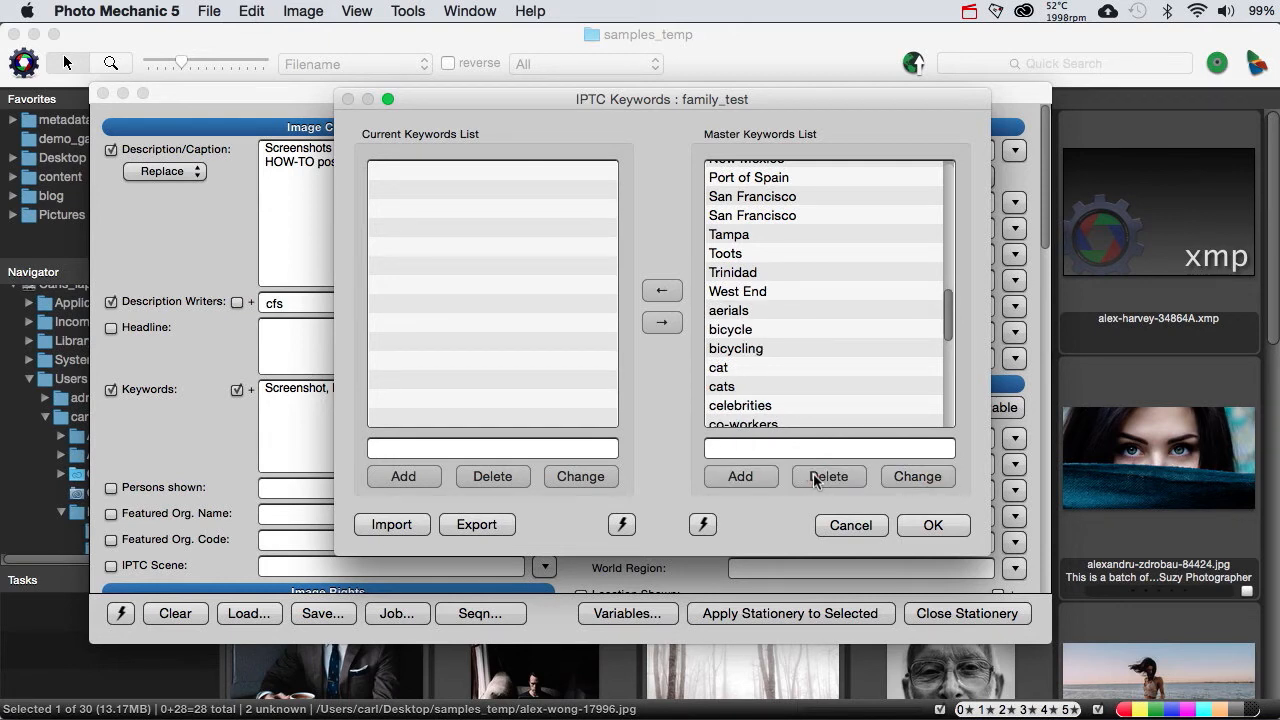
Step: Look over the duplicate master keywords, and copy the entire master list, from Abaco to yard, into the current keywords list
{"action": "left_click_drag", "start_coordinate": [945, 333], "coordinate": [945, 201]}
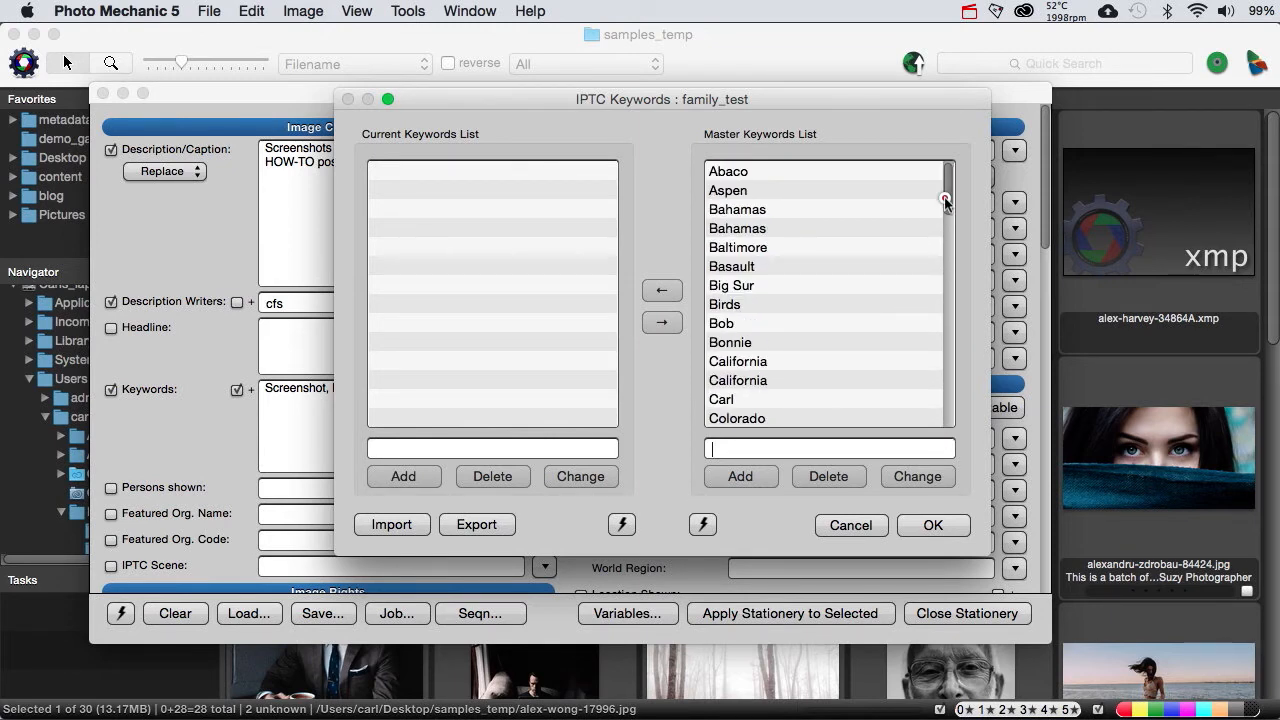
{"action": "left_click", "coordinate": [793, 208]}
{"action": "left_click", "coordinate": [779, 228]}
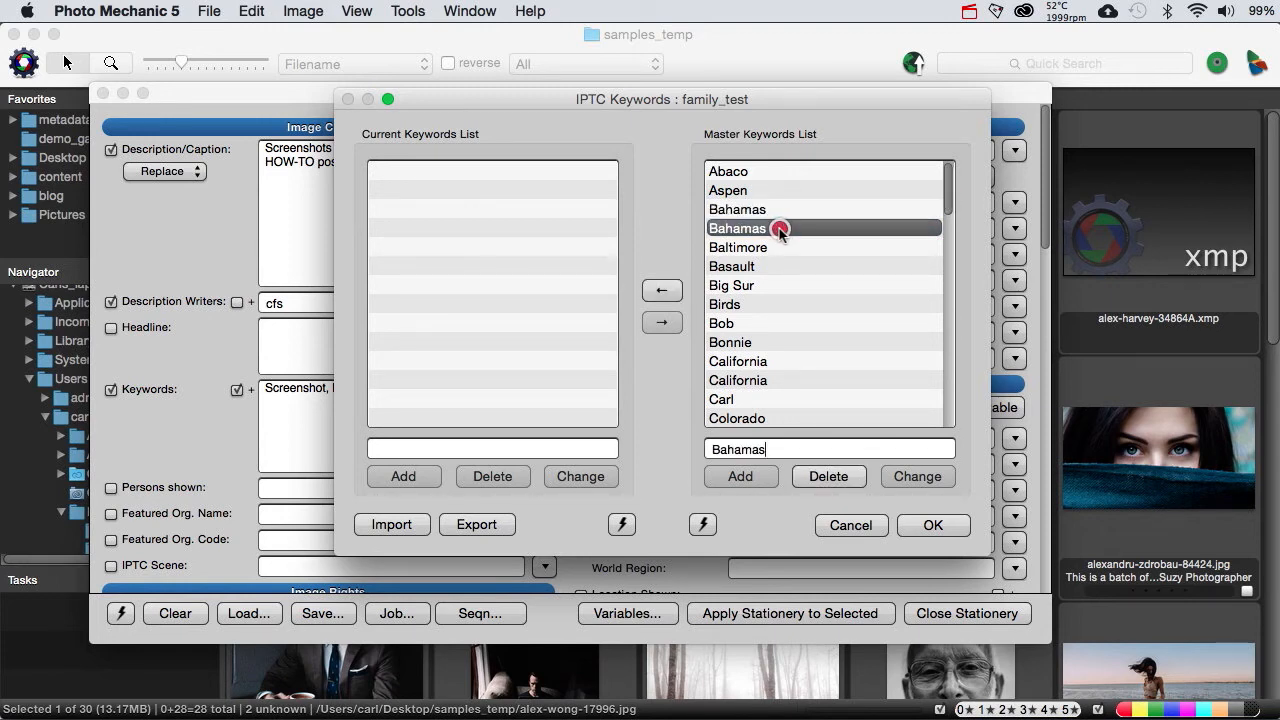
{"action": "left_click", "coordinate": [747, 173]}
{"action": "left_click_drag", "start_coordinate": [949, 195], "coordinate": [929, 432]}
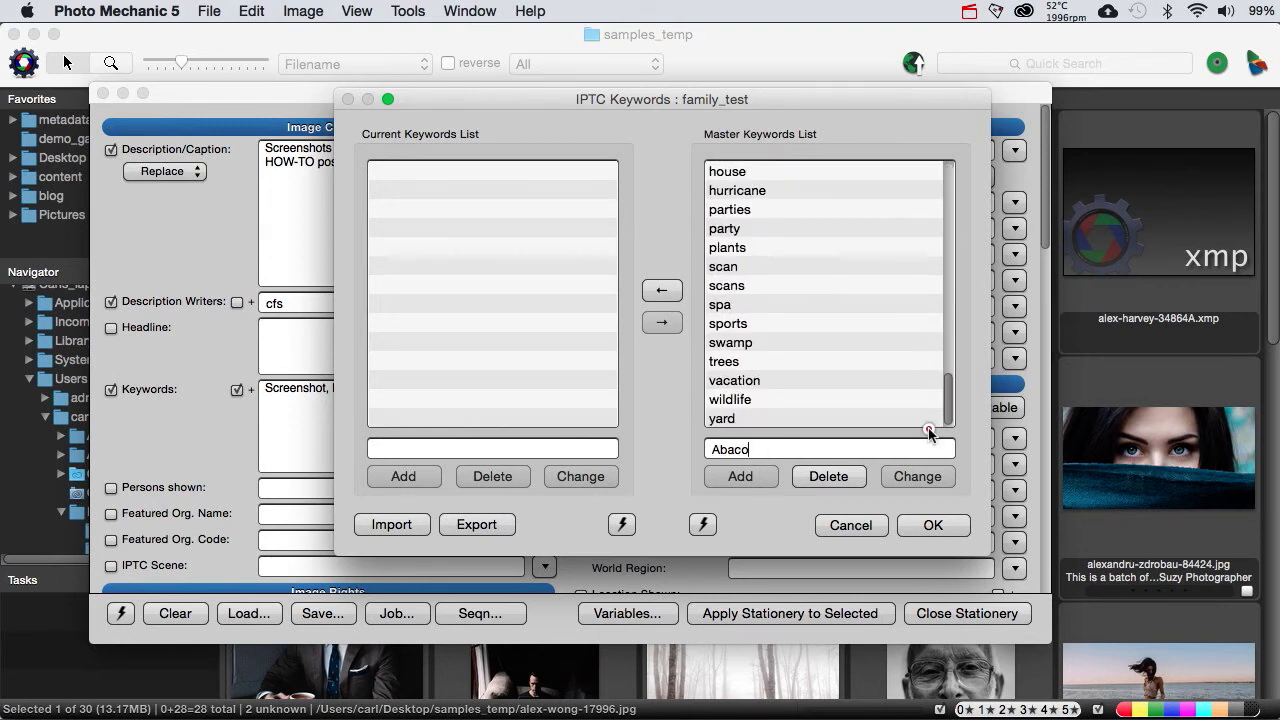
{"action": "left_click", "coordinate": [723, 425], "text": "shift"}
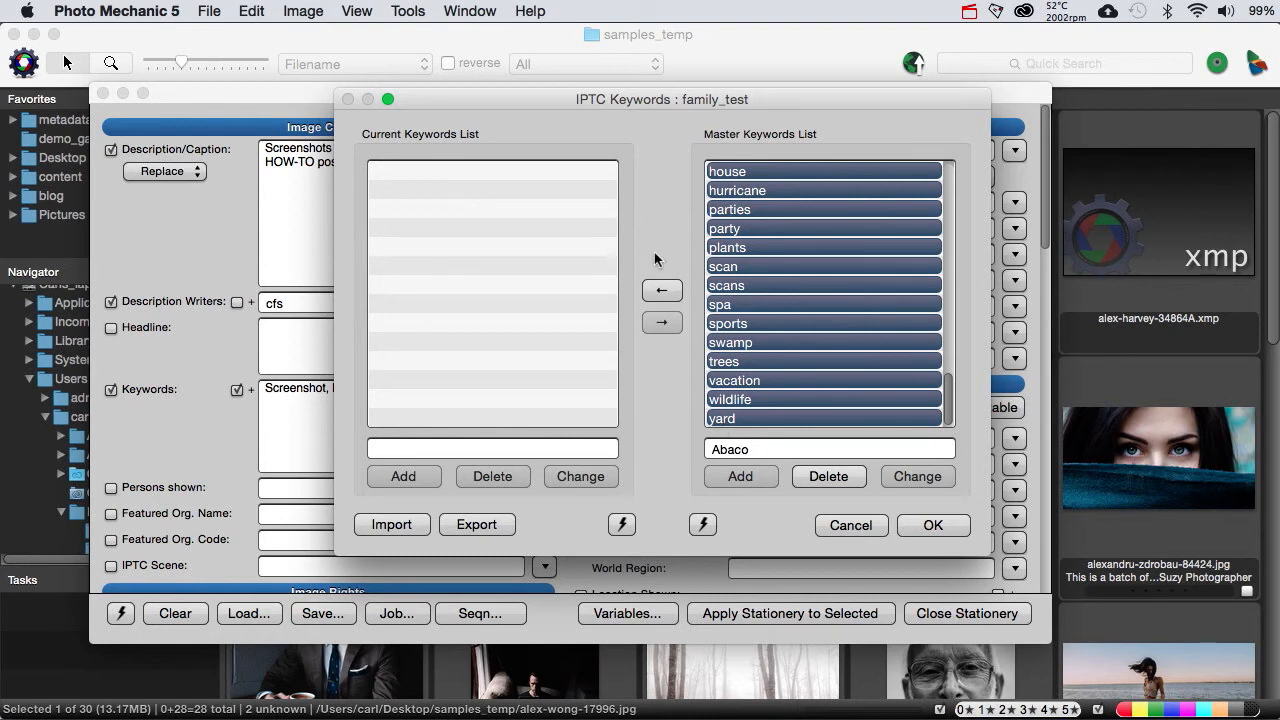
{"action": "left_click", "coordinate": [659, 292]}
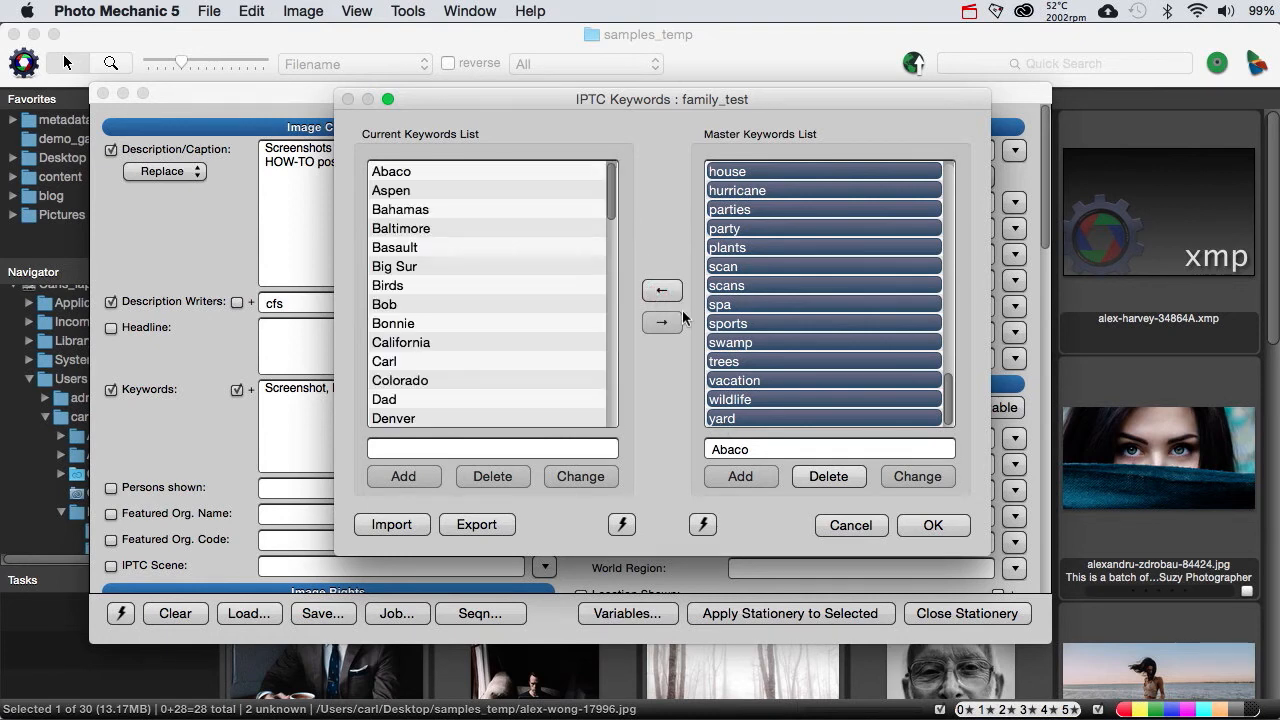
Step: Delete all entries from the master keywords list and refill it with every keyword in the current list, Abaco through yard
{"action": "left_click", "coordinate": [828, 476]}
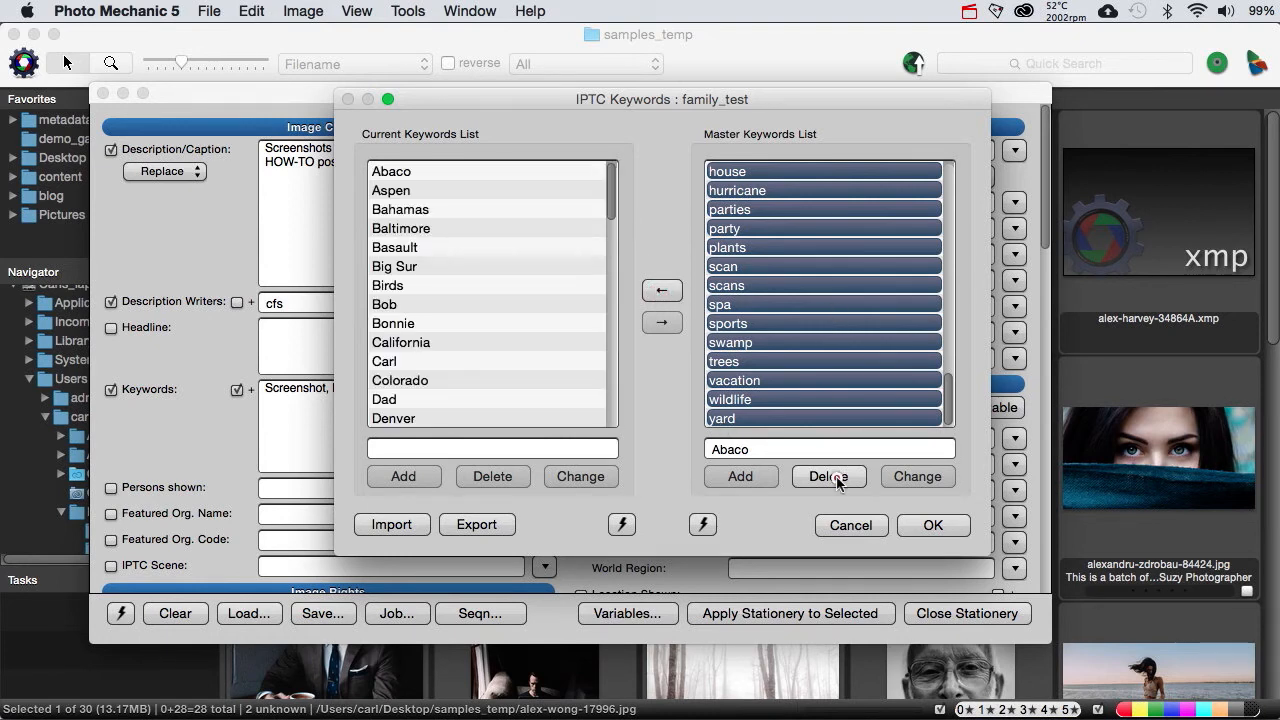
{"action": "left_click", "coordinate": [670, 321]}
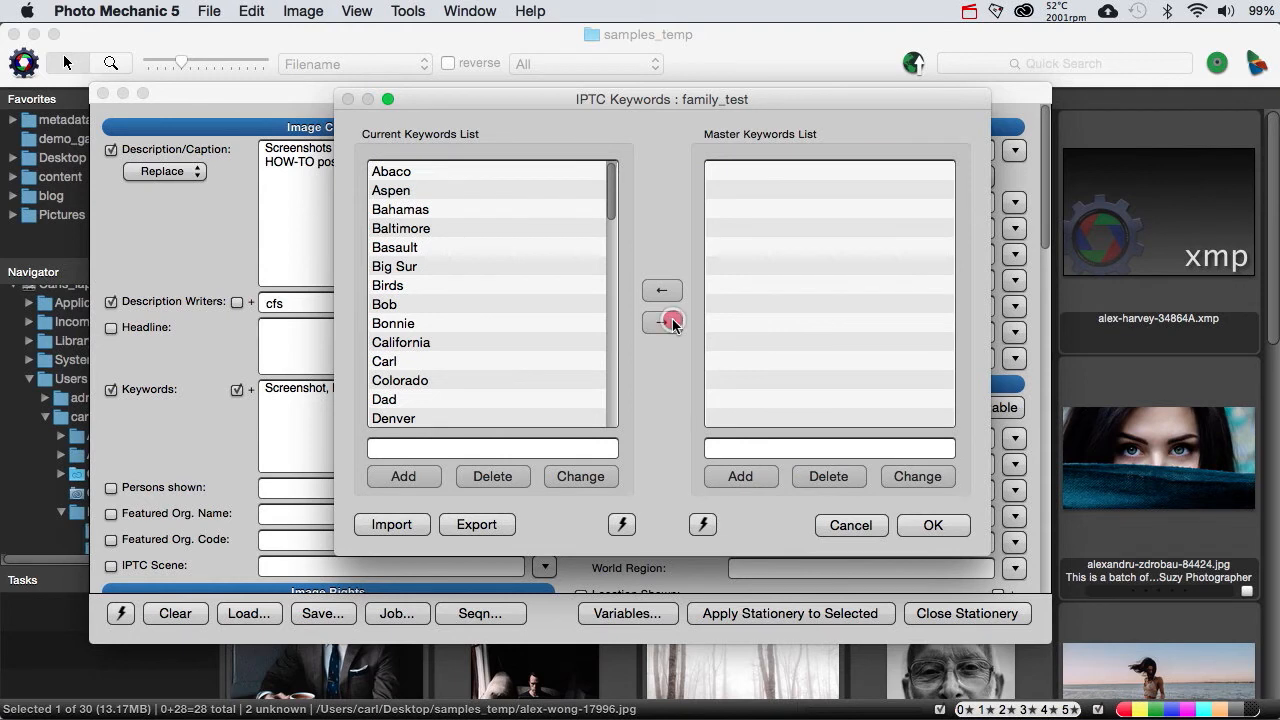
{"action": "left_click", "coordinate": [428, 171]}
{"action": "scroll", "coordinate": [495, 318], "scroll_direction": "down", "scroll_amount": 20}
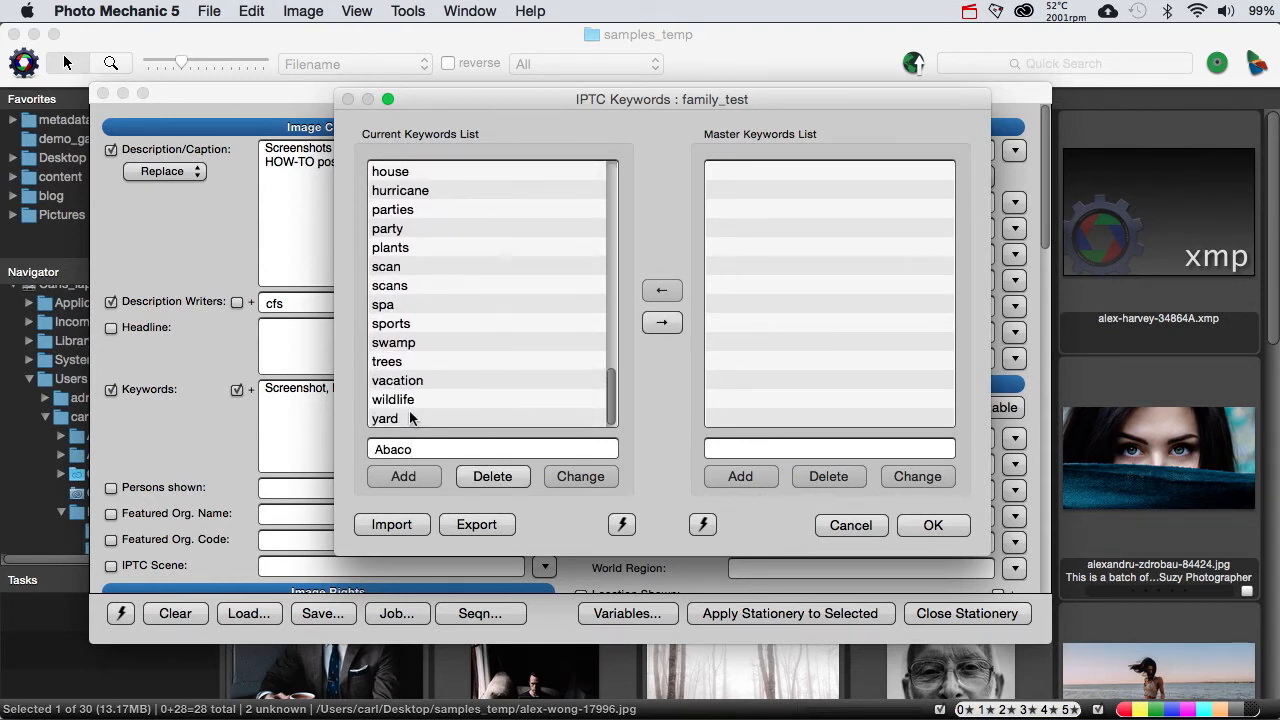
{"action": "left_click", "coordinate": [397, 419], "text": "shift"}
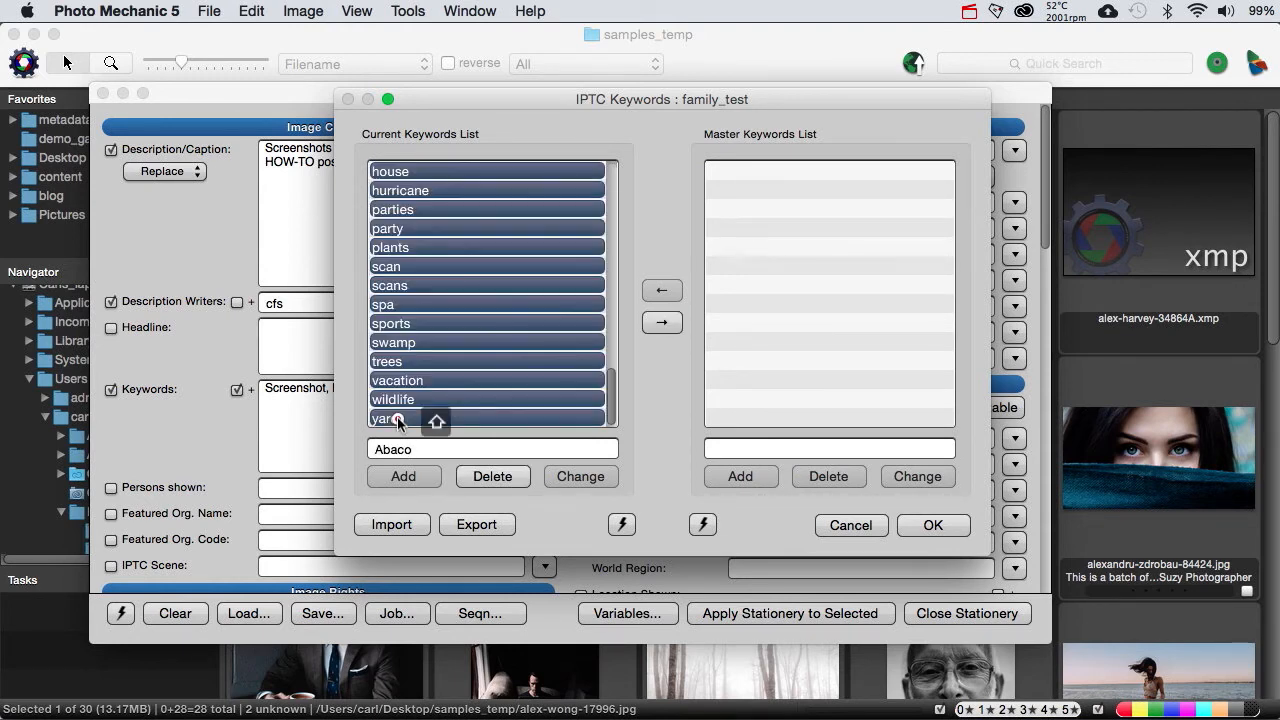
{"action": "left_click", "coordinate": [651, 326]}
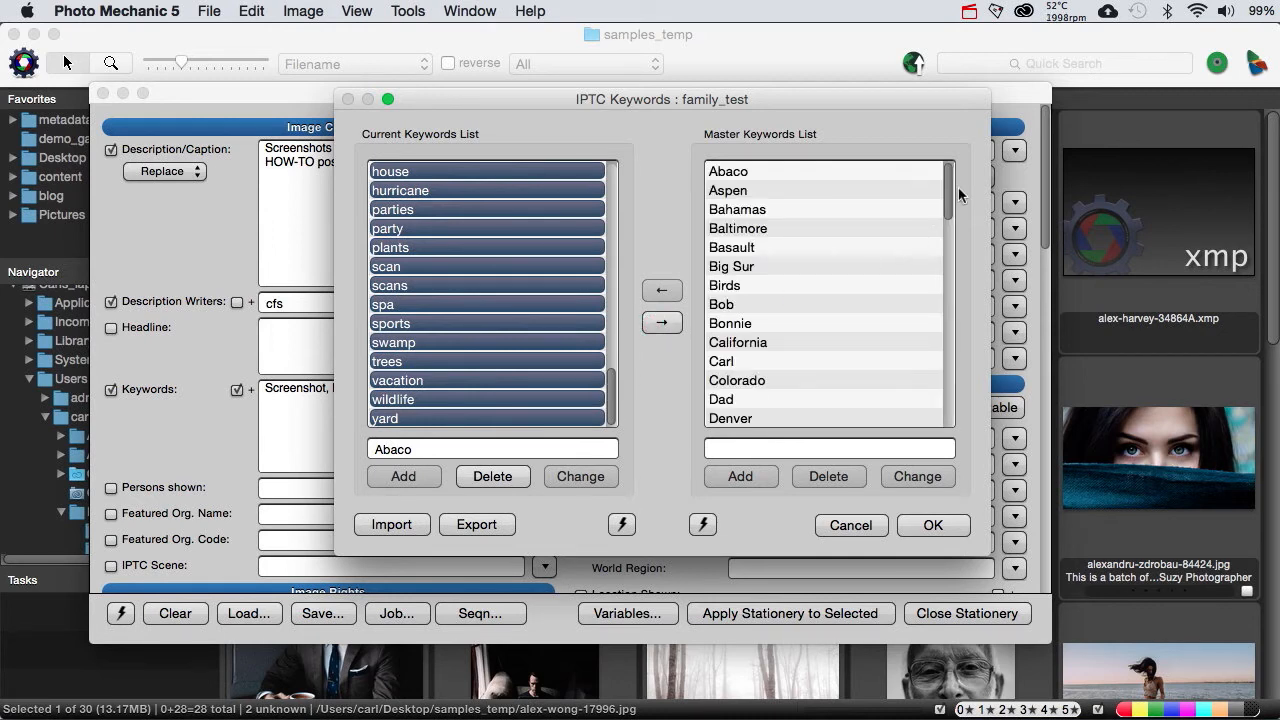
{"action": "mouse_move", "coordinate": [952, 193]}
{"action": "left_mouse_down"}
{"action": "mouse_move", "coordinate": [940, 422]}
{"action": "mouse_move", "coordinate": [939, 175]}
{"action": "left_mouse_up"}
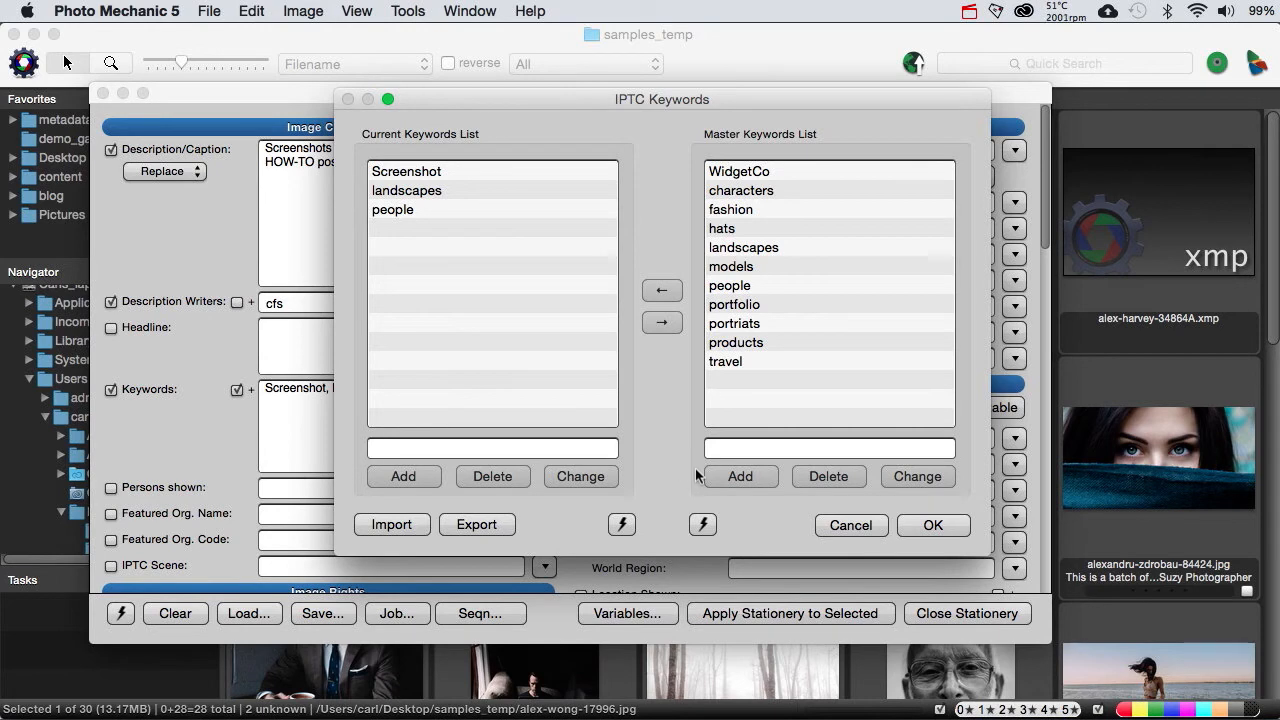
Step: Leave the keywords editor and Stationery Pad without applying anything, and select the three photos of the woman in the red hat
{"action": "left_click", "coordinate": [850, 526]}
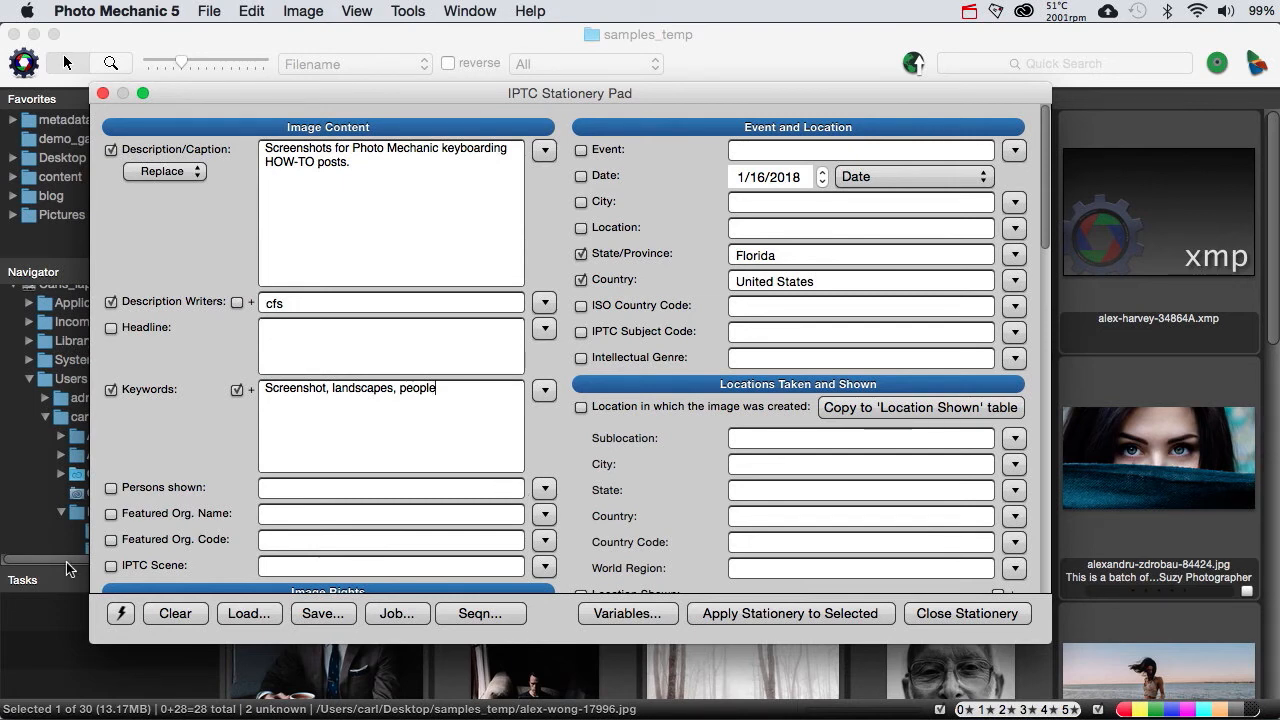
{"action": "left_click", "coordinate": [925, 614]}
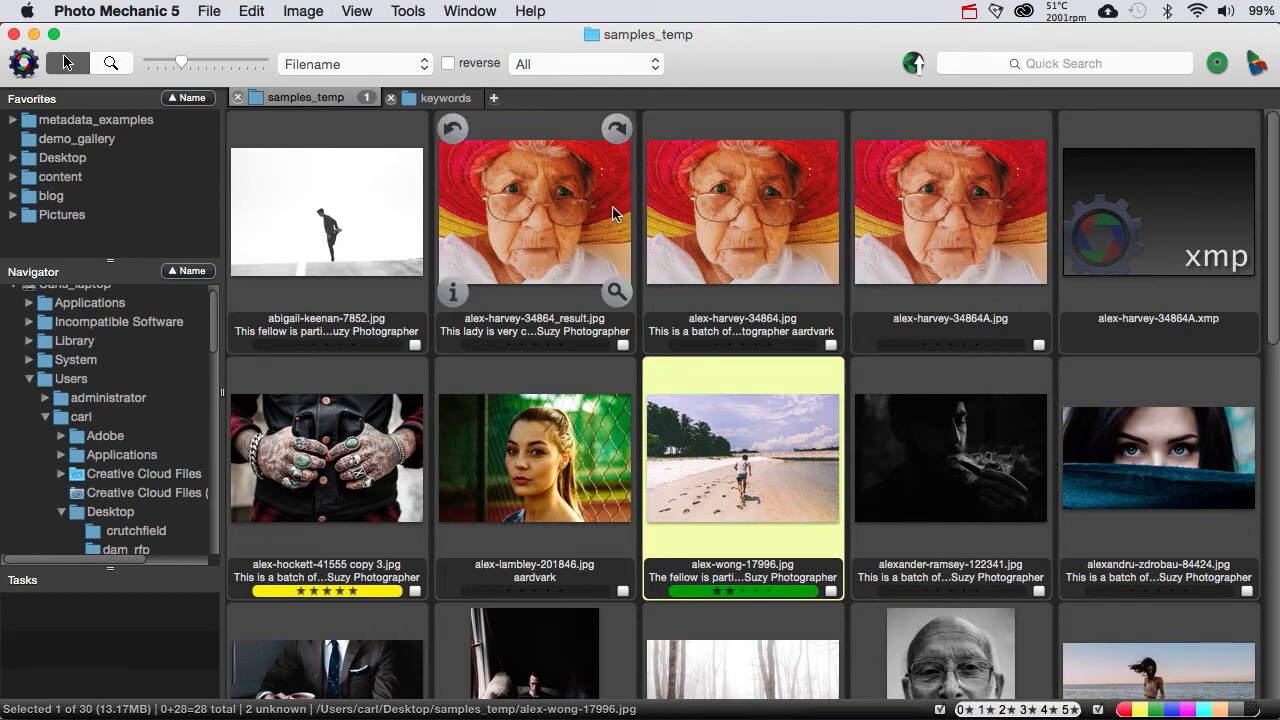
{"action": "left_click", "coordinate": [897, 228]}
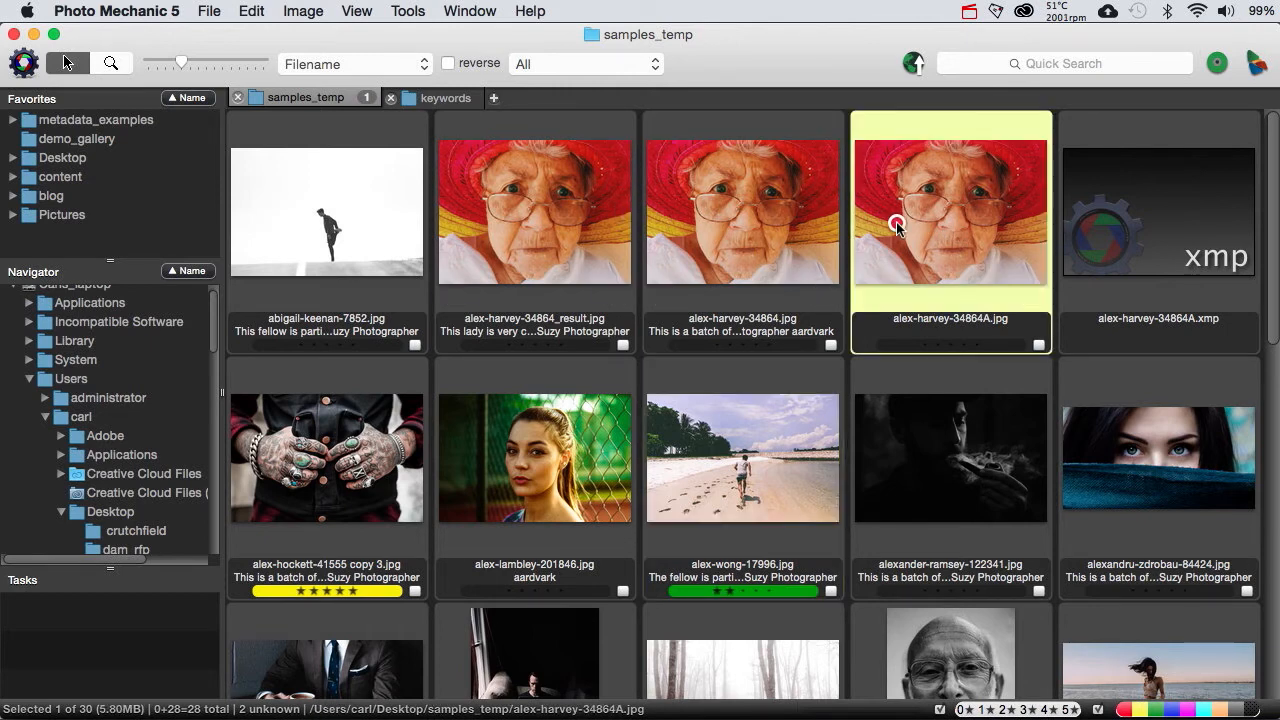
{"action": "left_click", "coordinate": [630, 195], "text": "shift"}
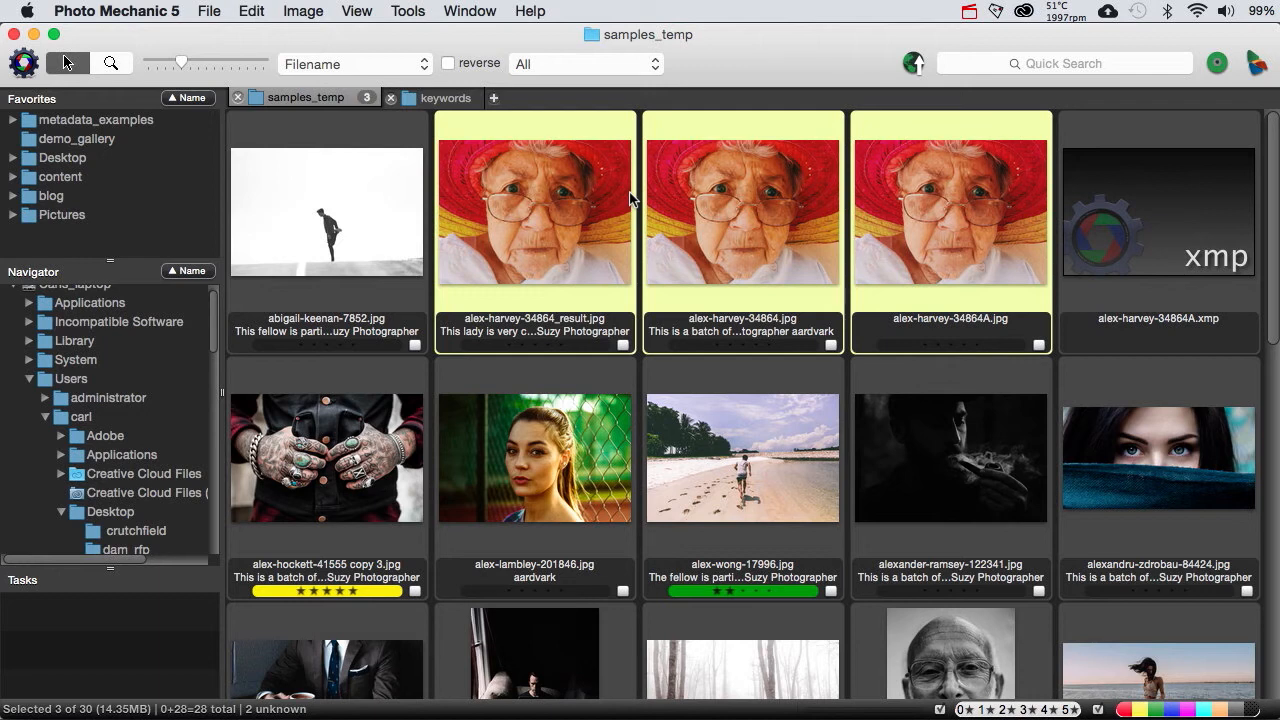
Step: Clear the whole Stationery Pad for the selected photos and enable only its Keywords field
{"action": "key", "text": "super+i"}
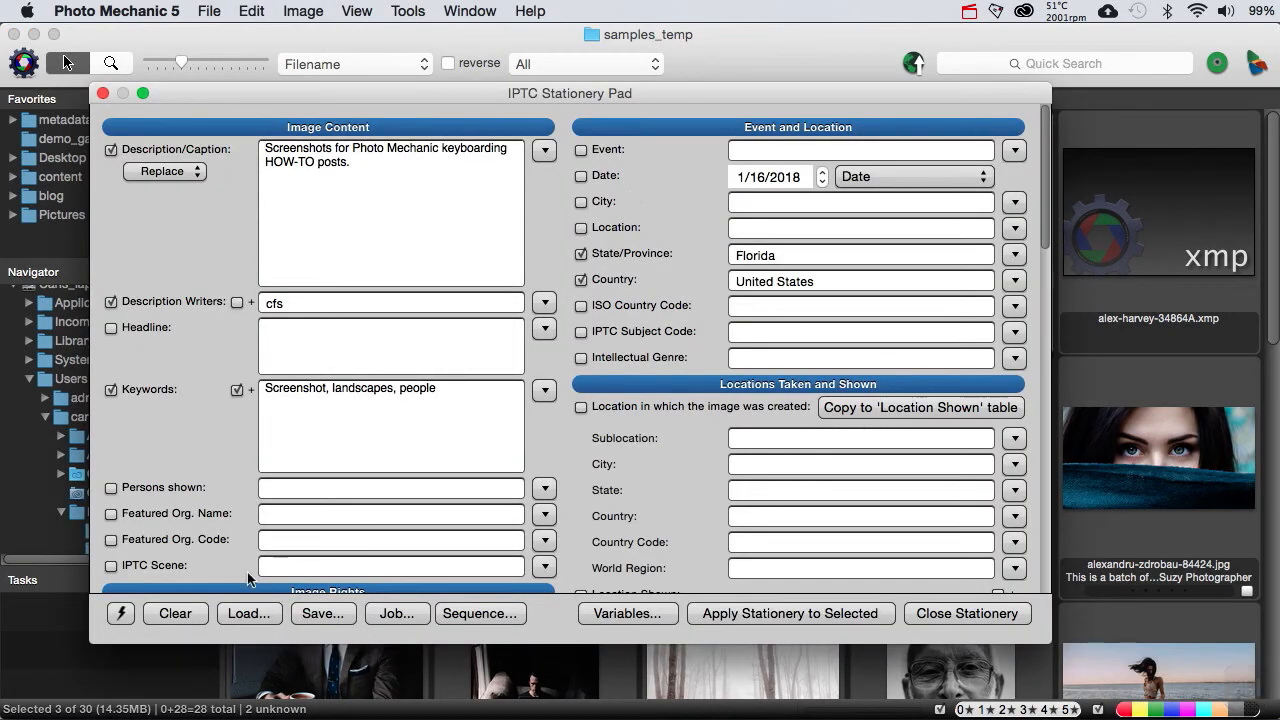
{"action": "left_click", "coordinate": [192, 614]}
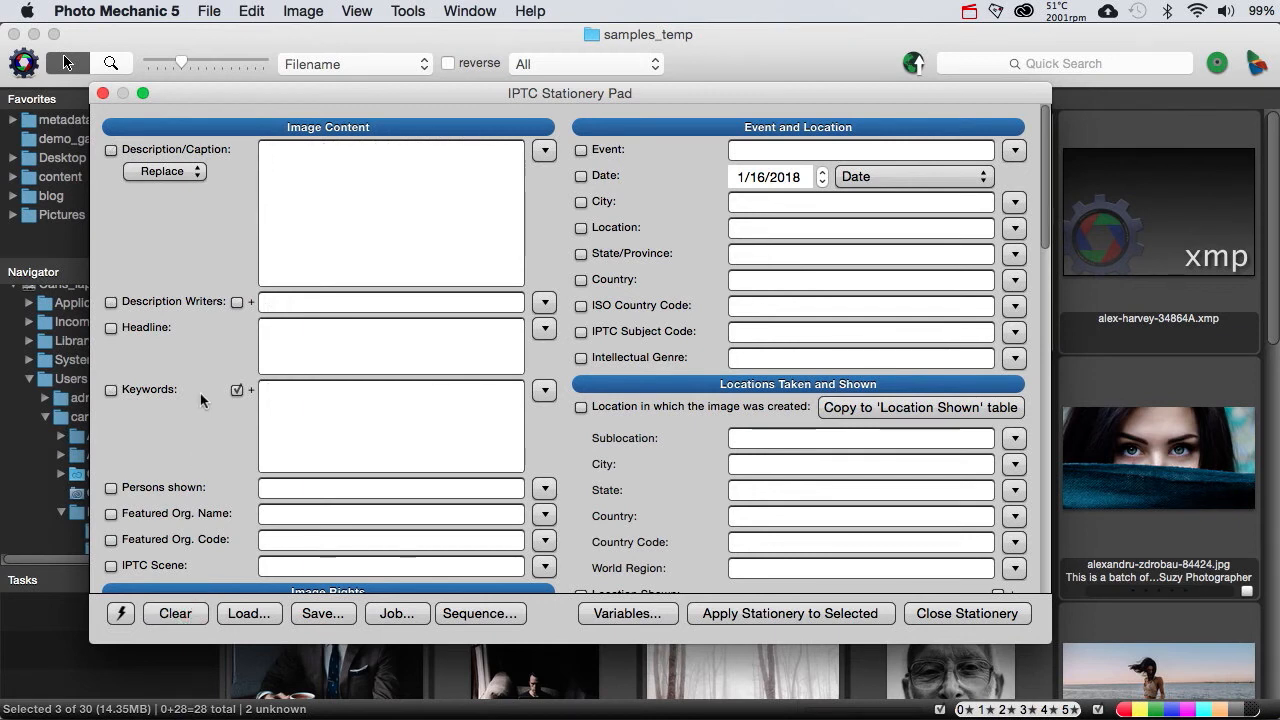
{"action": "left_click", "coordinate": [111, 391]}
{"action": "left_click", "coordinate": [262, 718]}
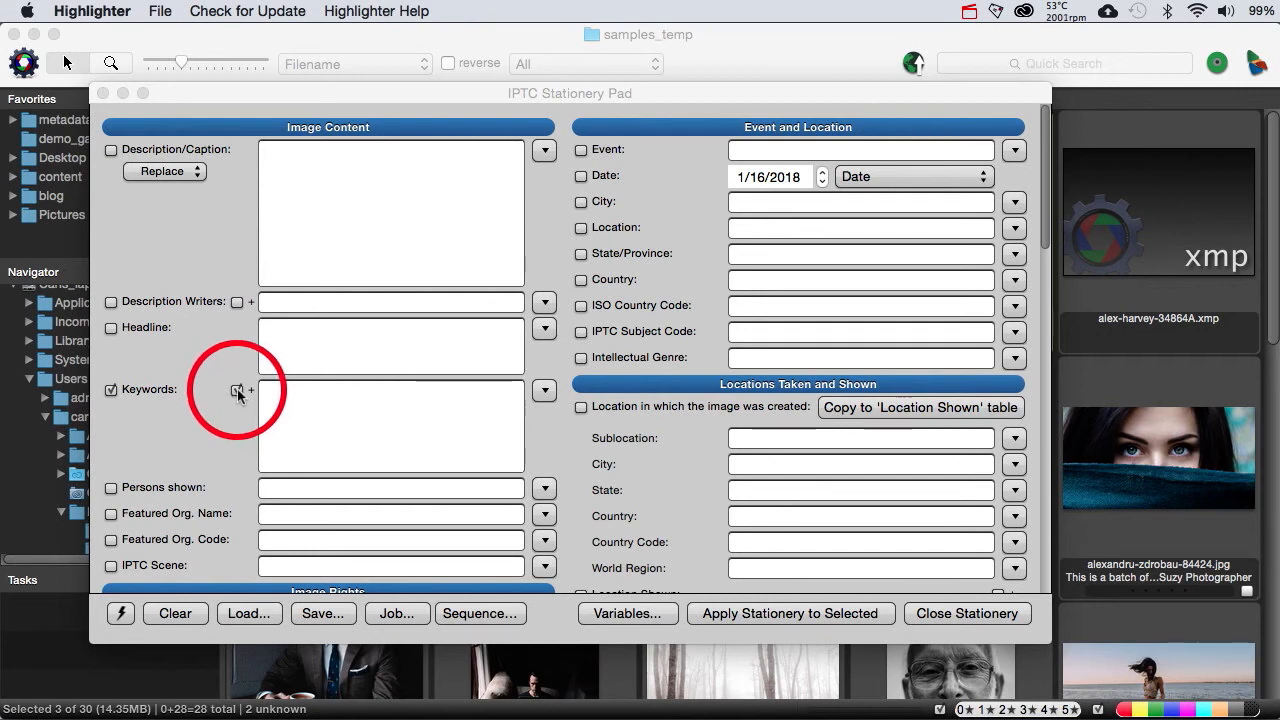
Step: Turn off keyword appending, apply the blank Keywords field to the three selected photos, and check the first photo's IPTC info
{"action": "left_click", "coordinate": [237, 390]}
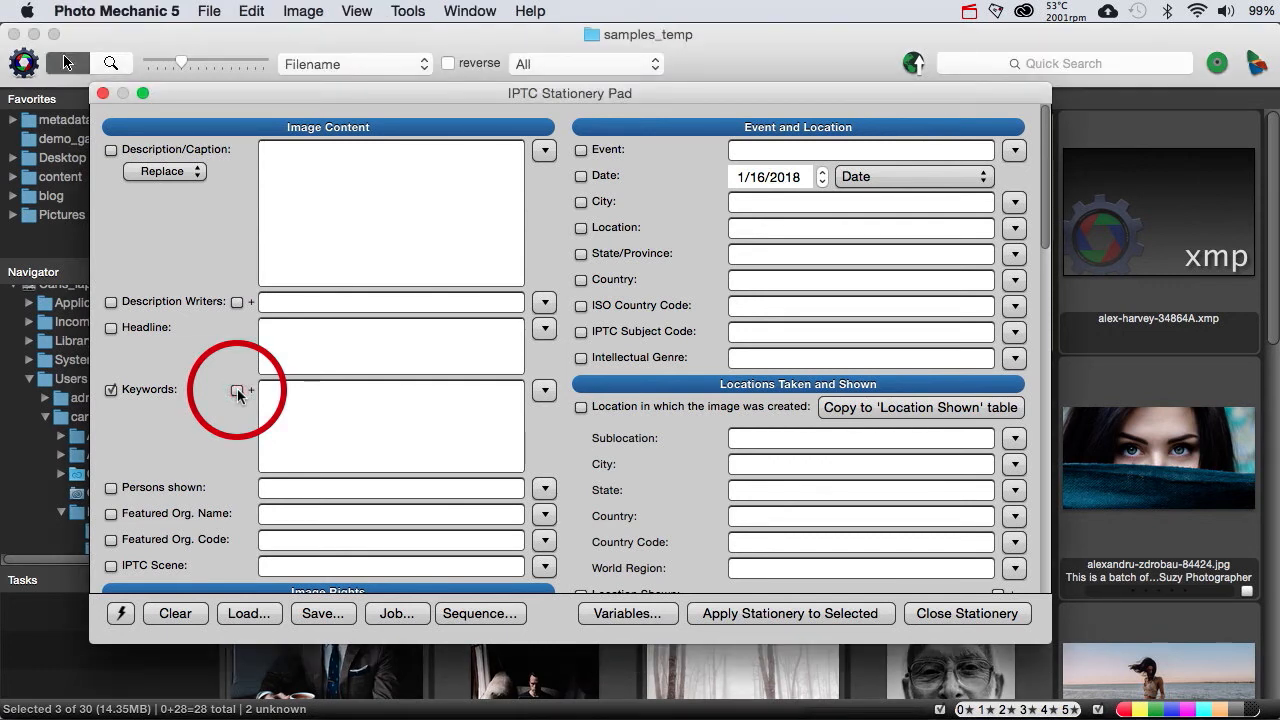
{"action": "key", "text": "alt"}
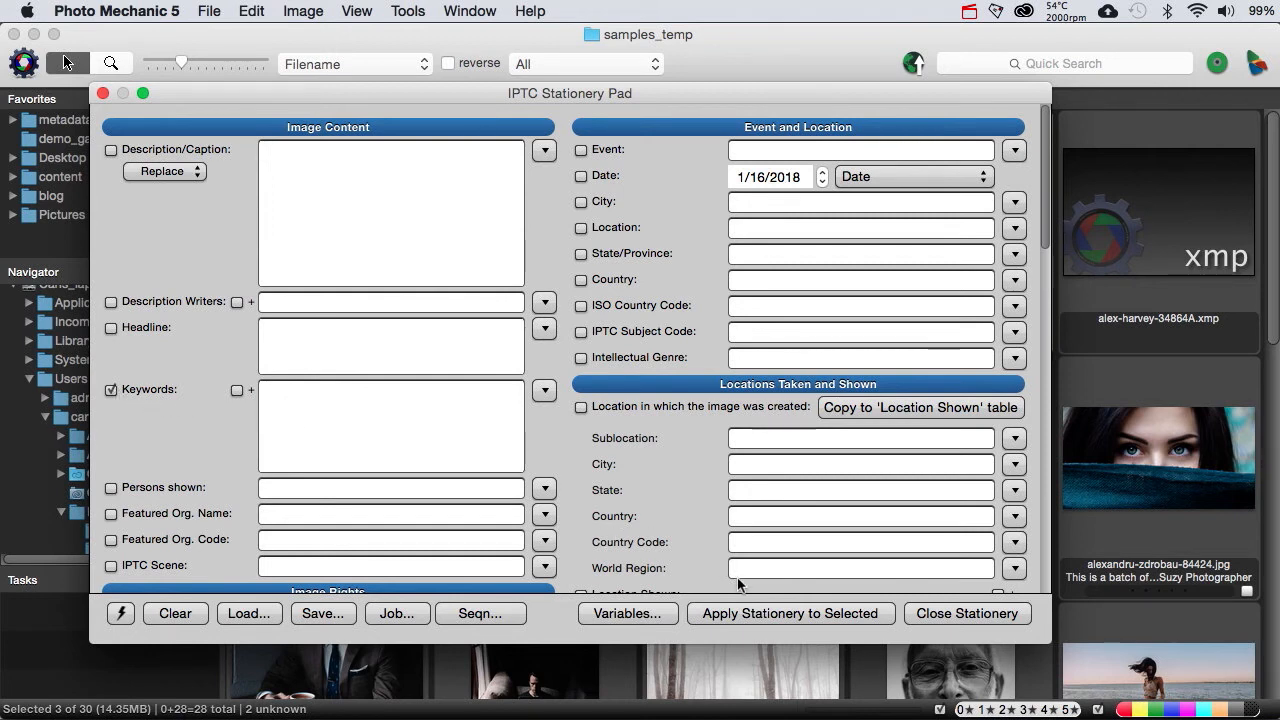
{"action": "left_click", "coordinate": [742, 613]}
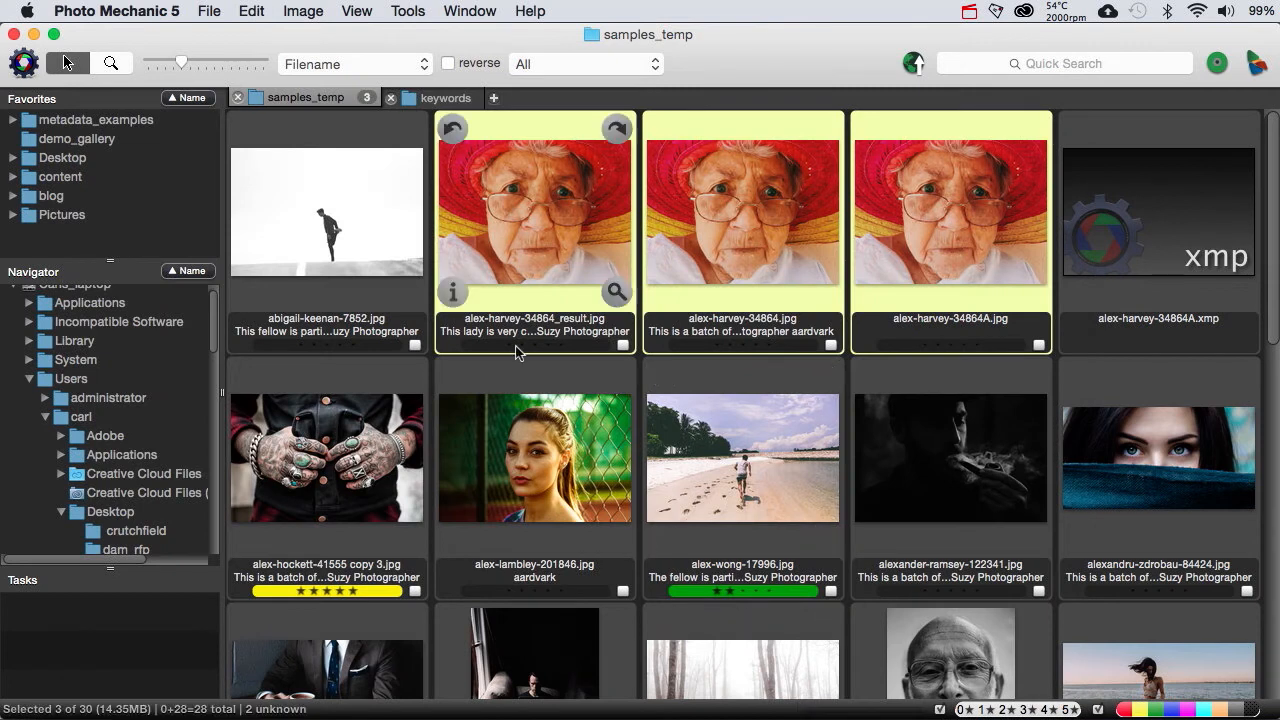
{"action": "left_click", "coordinate": [449, 291]}
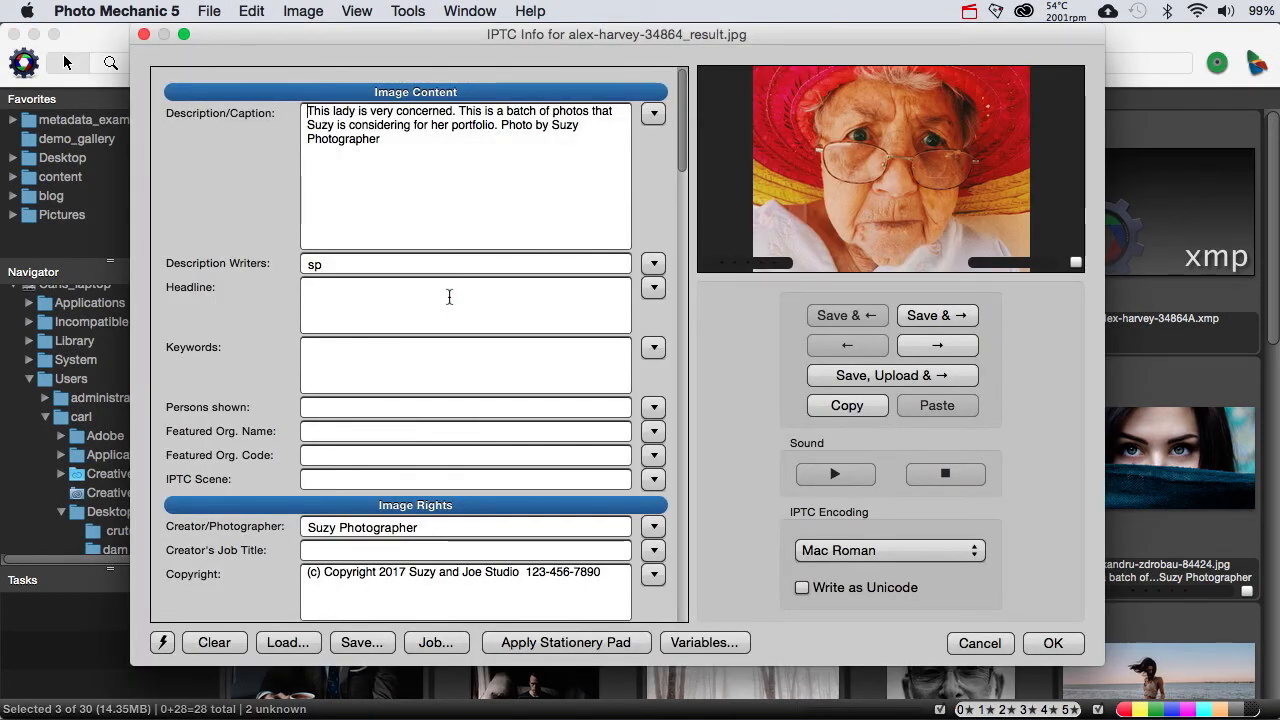
{"action": "left_click", "coordinate": [975, 645]}
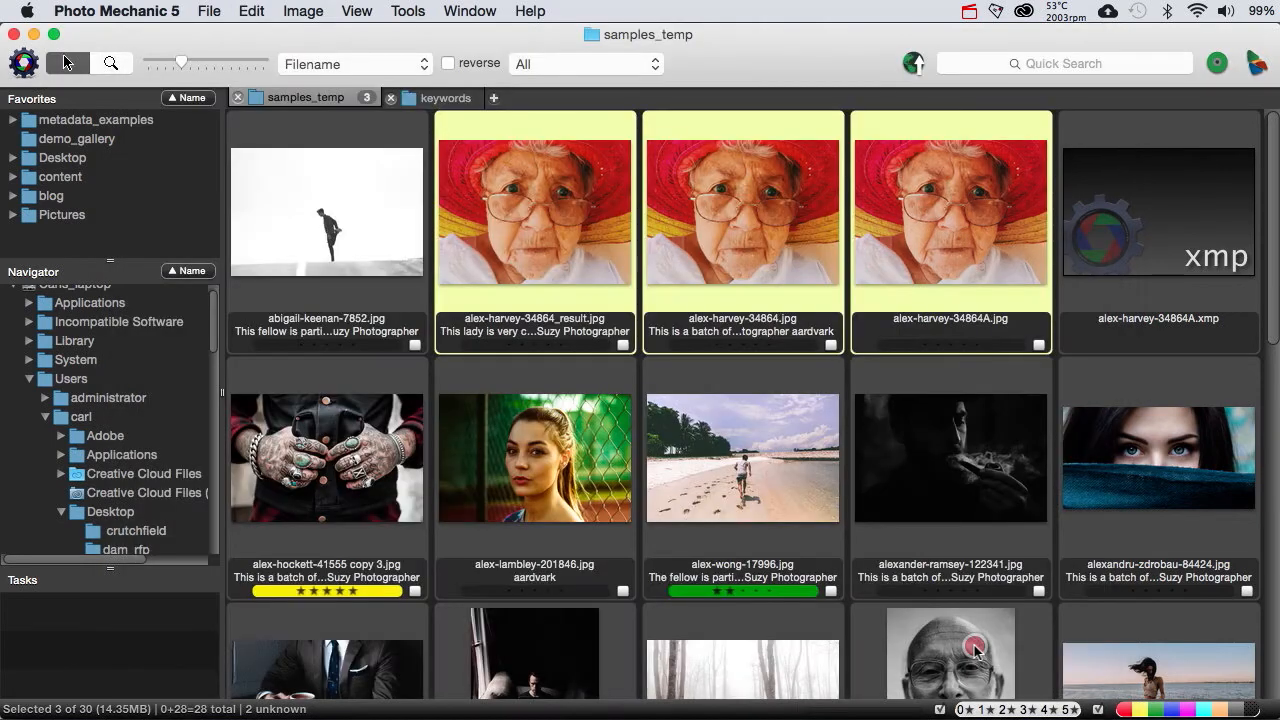
Step: Turn keyword appending back on in the Stationery Pad and add the keywords fashion, hats, portfolio and portriats
{"action": "key", "text": "super+i"}
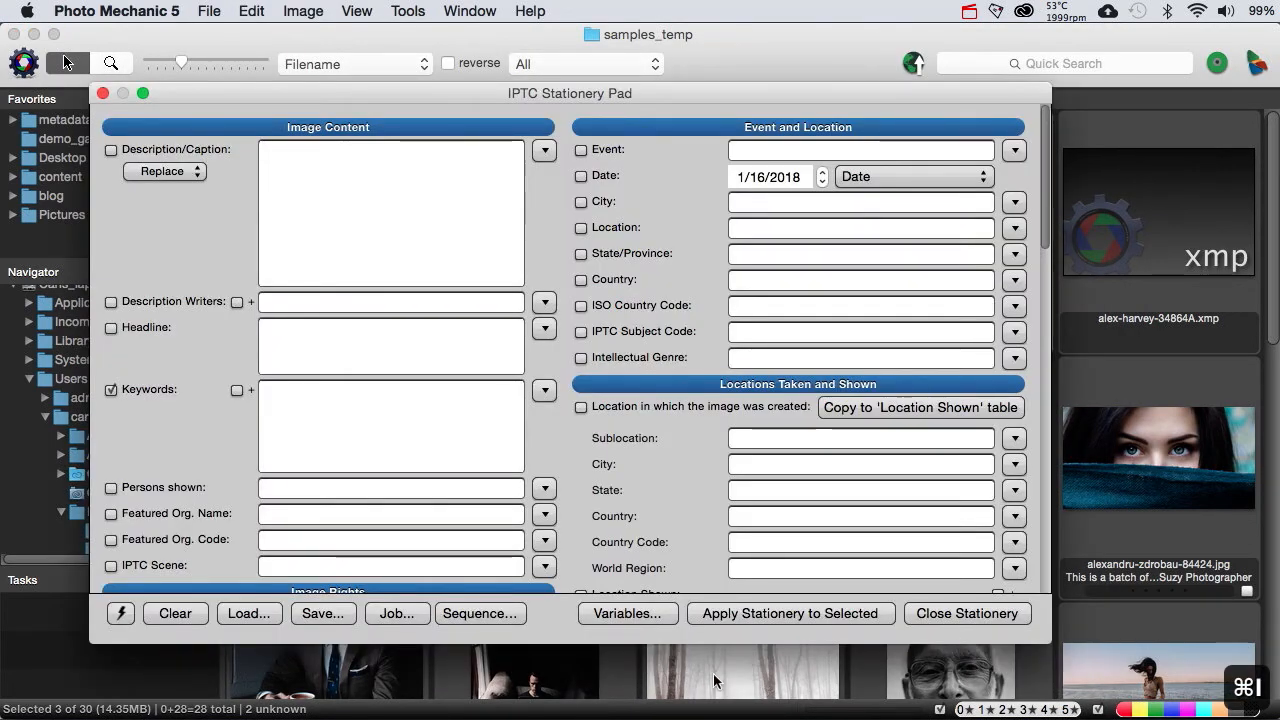
{"action": "left_click", "coordinate": [236, 390]}
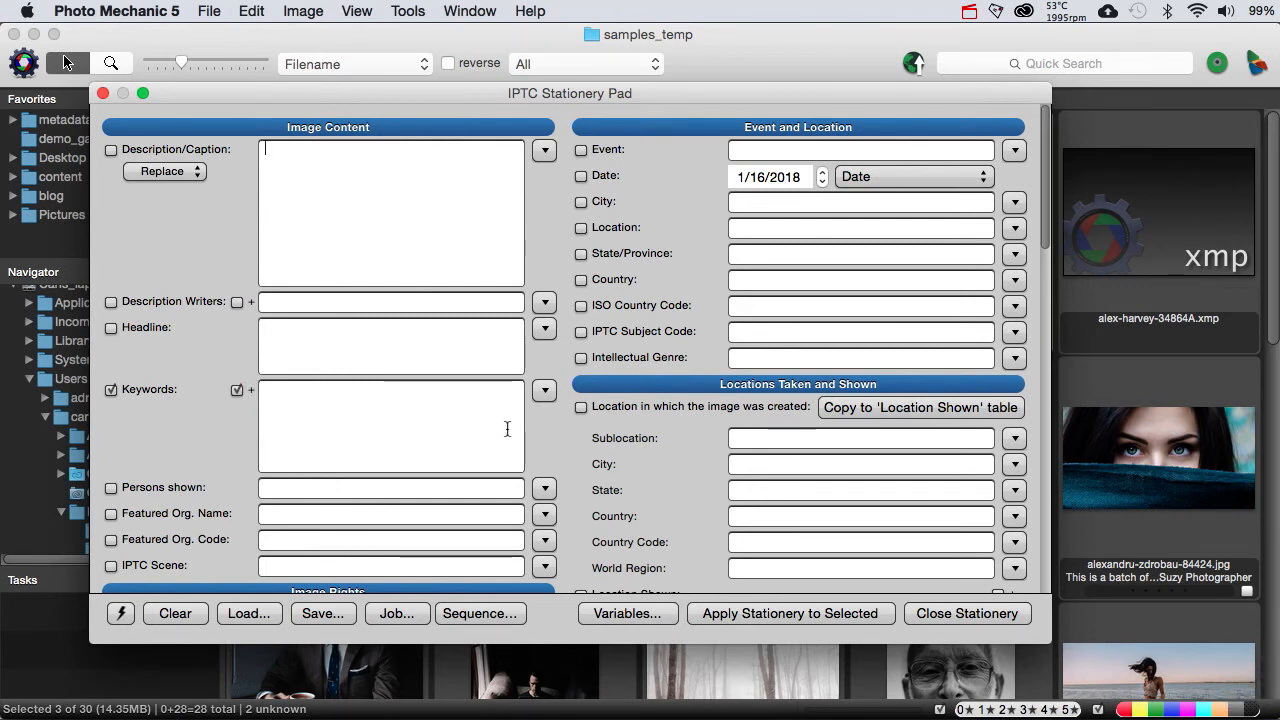
{"action": "left_click", "coordinate": [544, 393]}
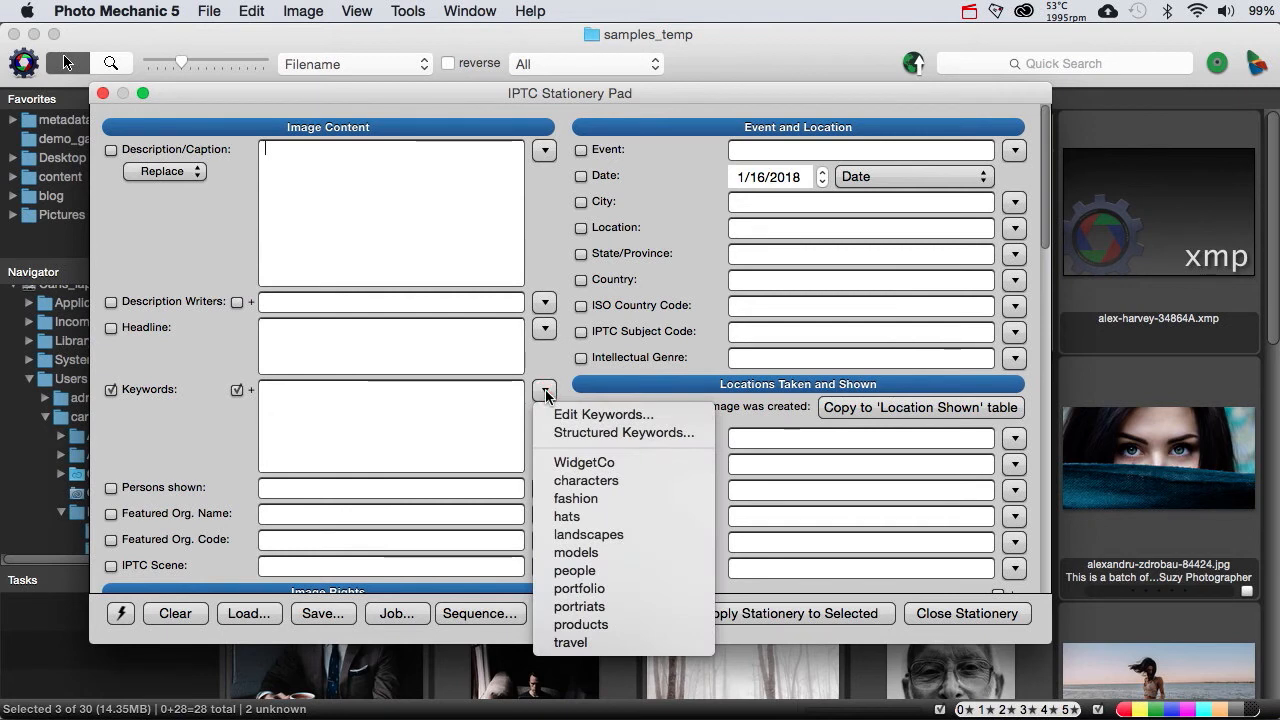
{"action": "left_click", "coordinate": [566, 498]}
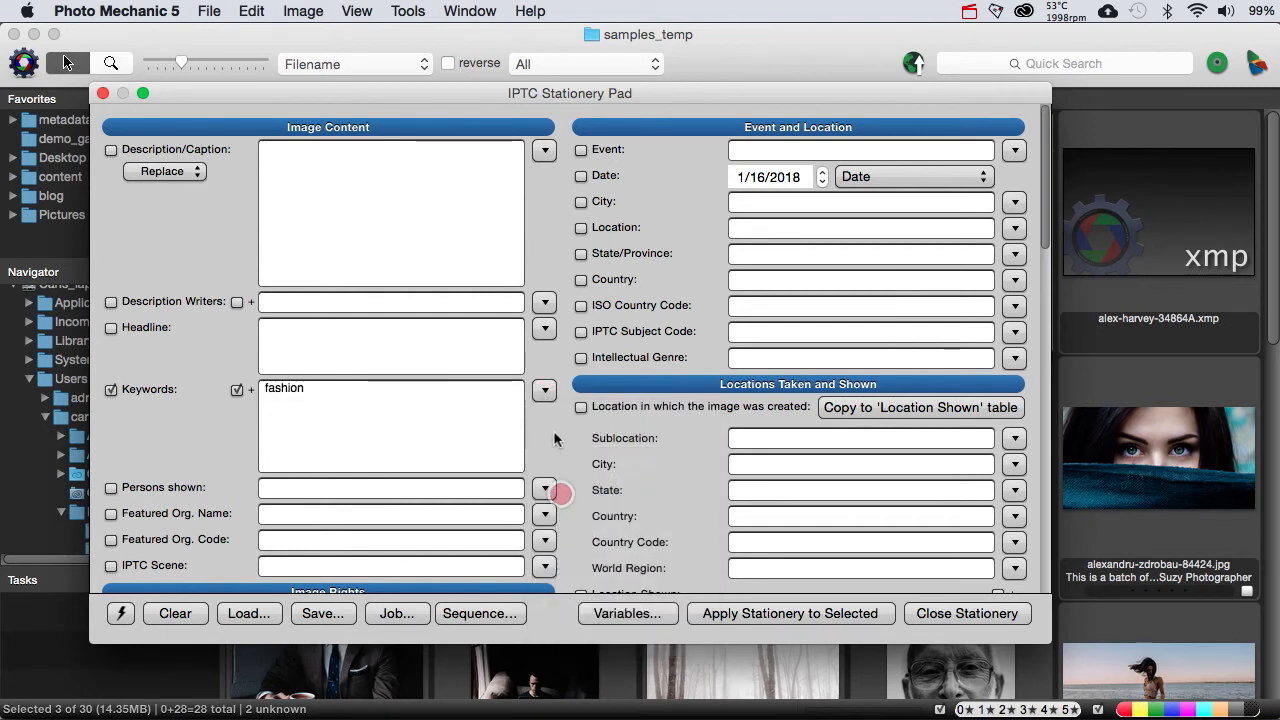
{"action": "left_click", "coordinate": [544, 390]}
{"action": "left_click", "coordinate": [566, 534]}
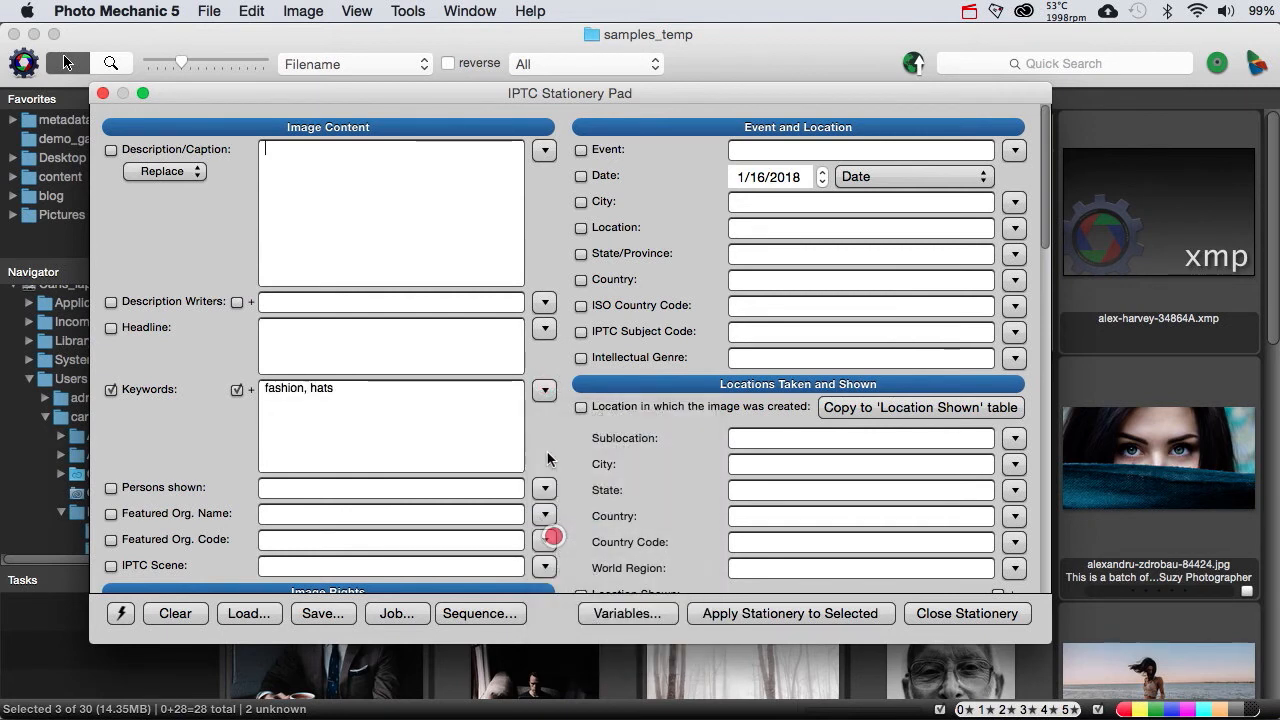
{"action": "left_click", "coordinate": [545, 386]}
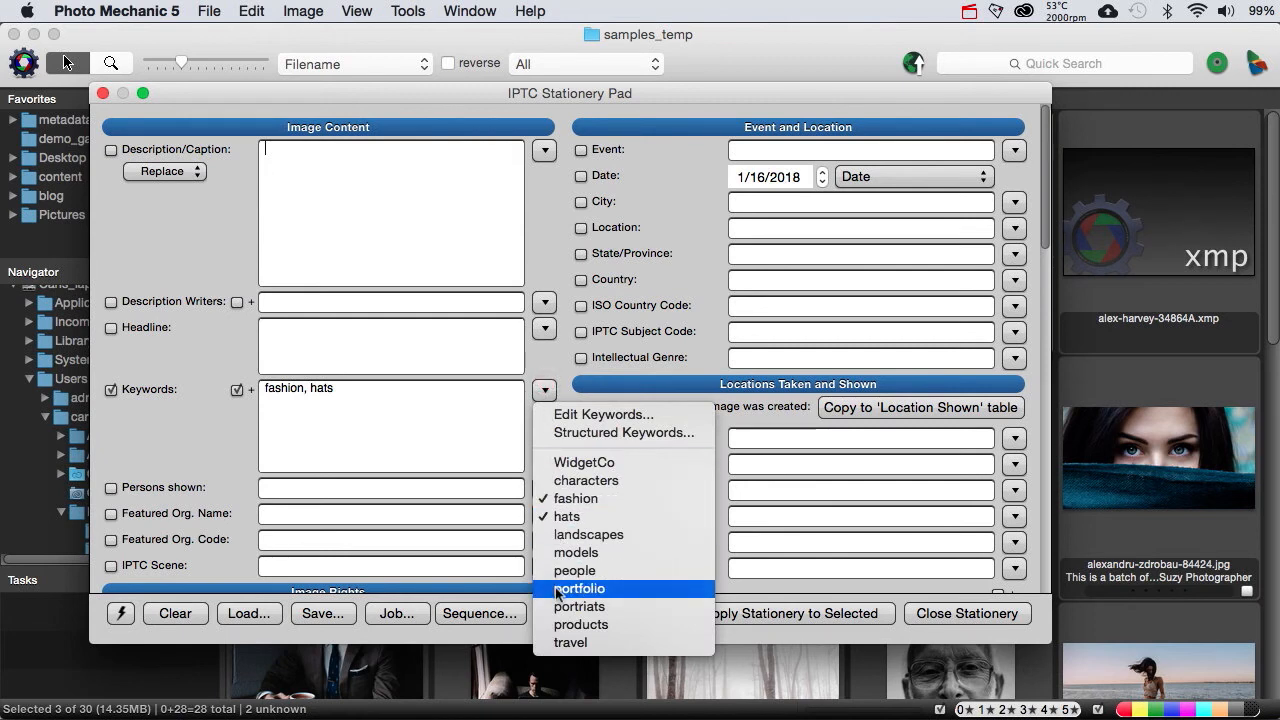
{"action": "left_click", "coordinate": [566, 588]}
{"action": "left_click", "coordinate": [544, 390]}
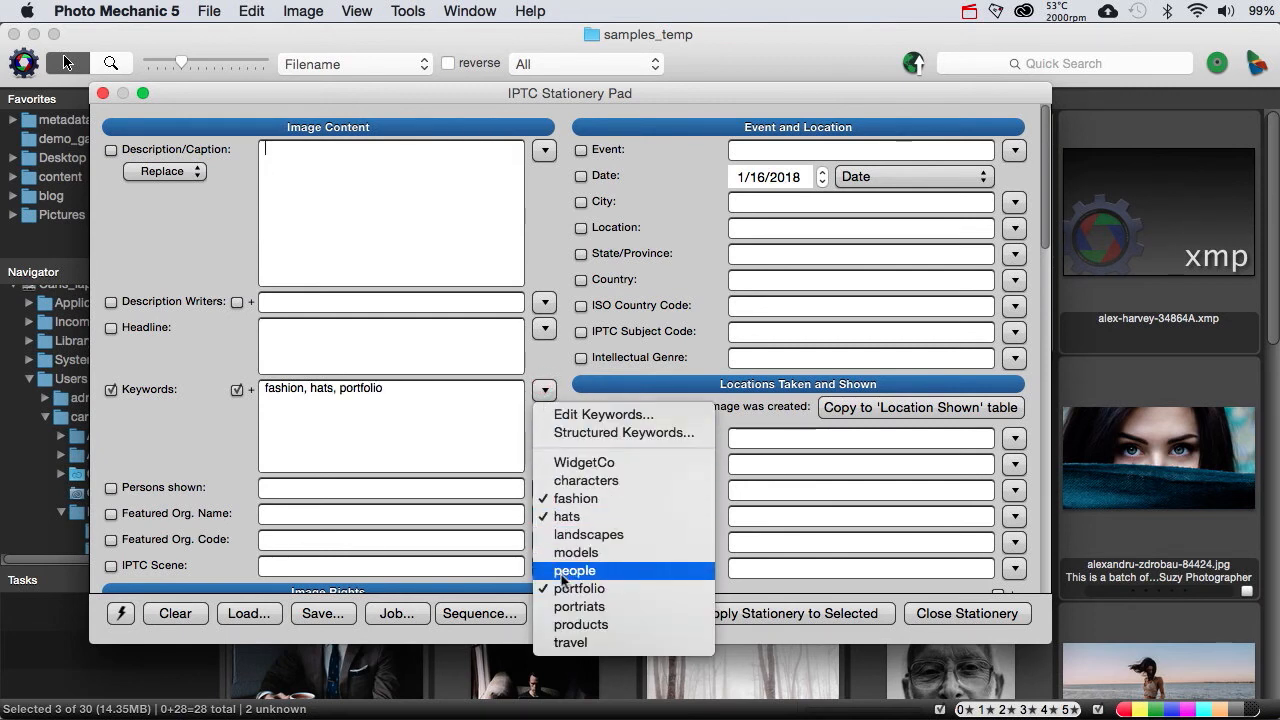
{"action": "left_click", "coordinate": [565, 605]}
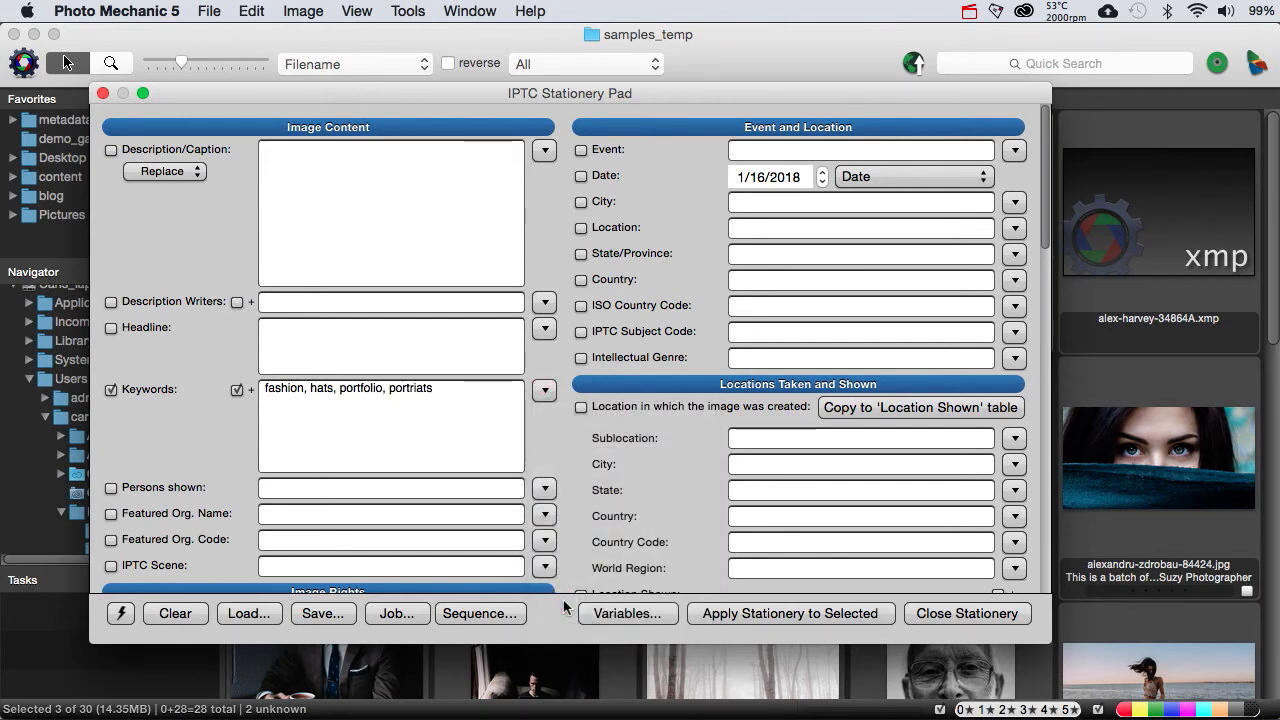
Step: Apply the Stationery Pad keywords to the three selected photos and check the middle photo's IPTC info
{"action": "left_click", "coordinate": [785, 614]}
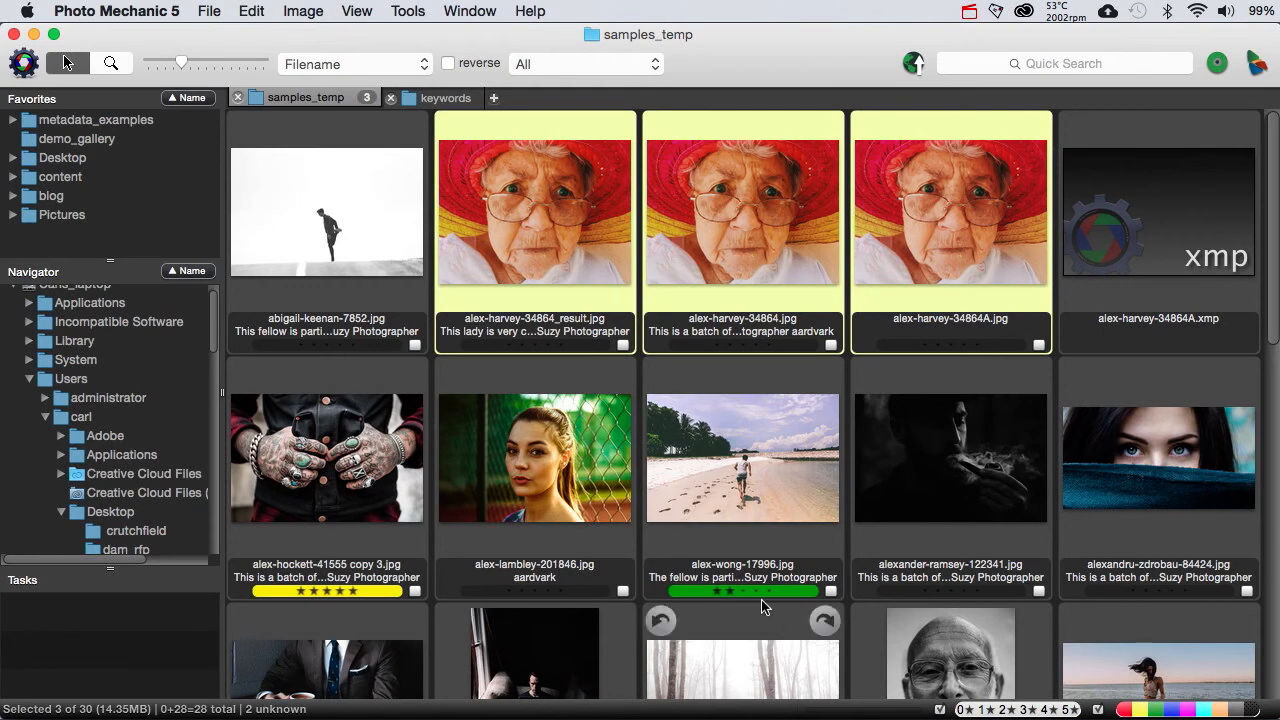
{"action": "left_click", "coordinate": [659, 297]}
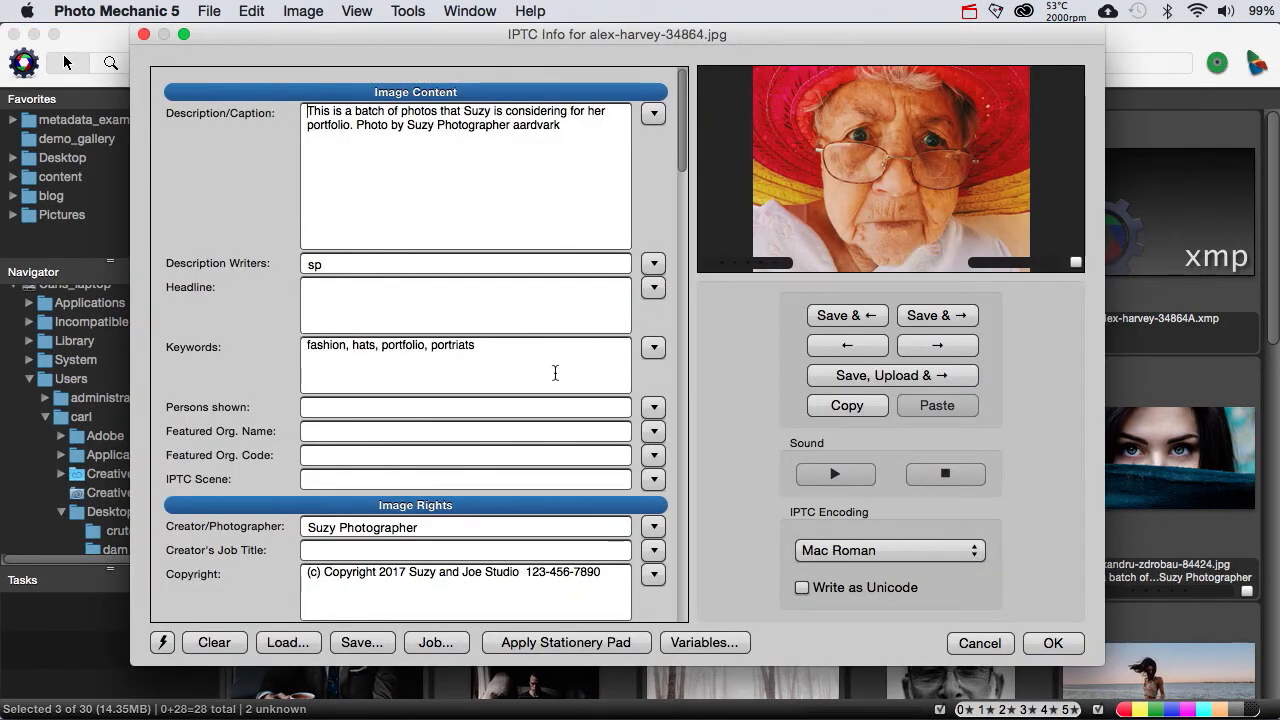
{"action": "left_click", "coordinate": [979, 643]}
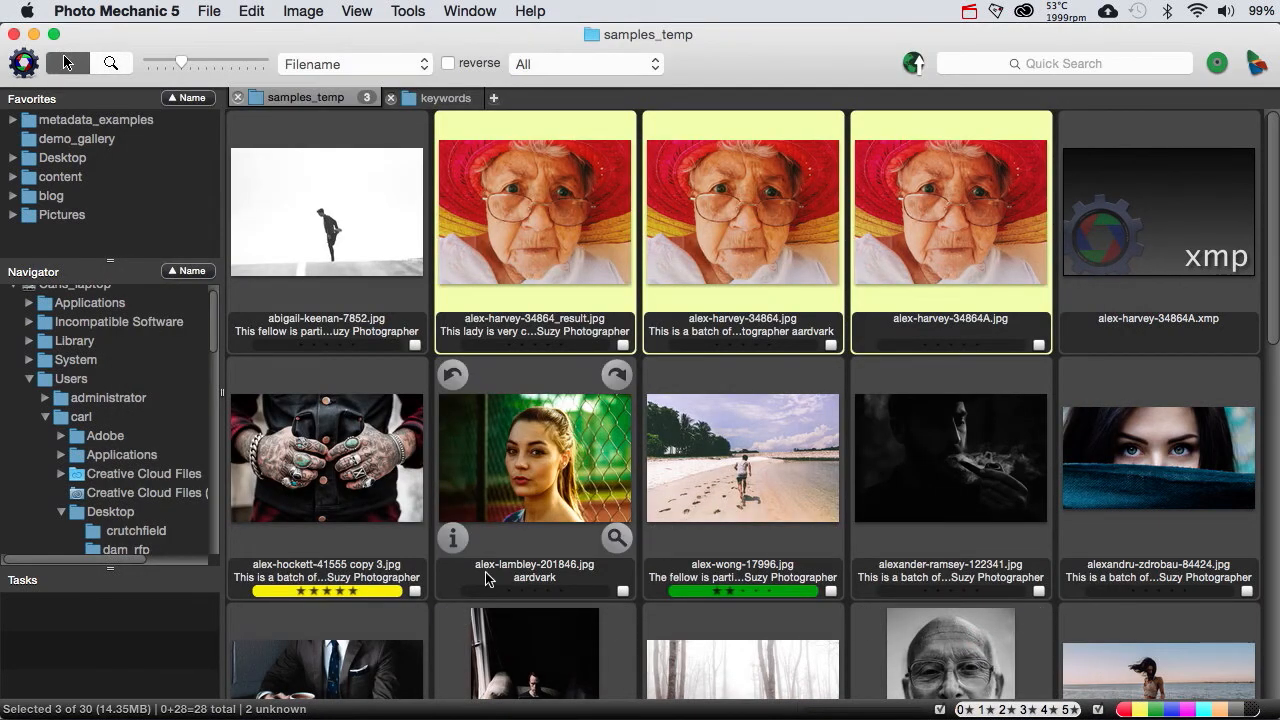
Step: Add models, products and travel to the Stationery Pad's Keywords field for the selected photos
{"action": "key", "text": "super+i"}
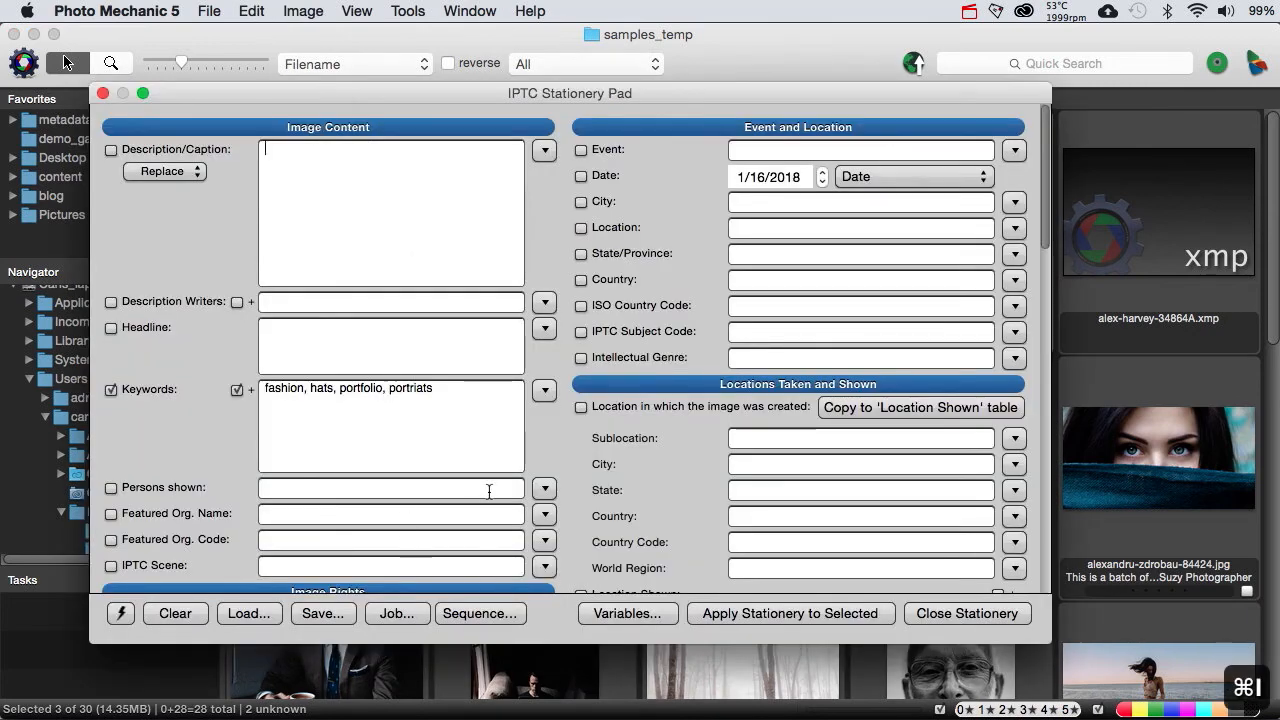
{"action": "left_click", "coordinate": [544, 390]}
{"action": "left_click", "coordinate": [557, 557]}
{"action": "left_click", "coordinate": [544, 390]}
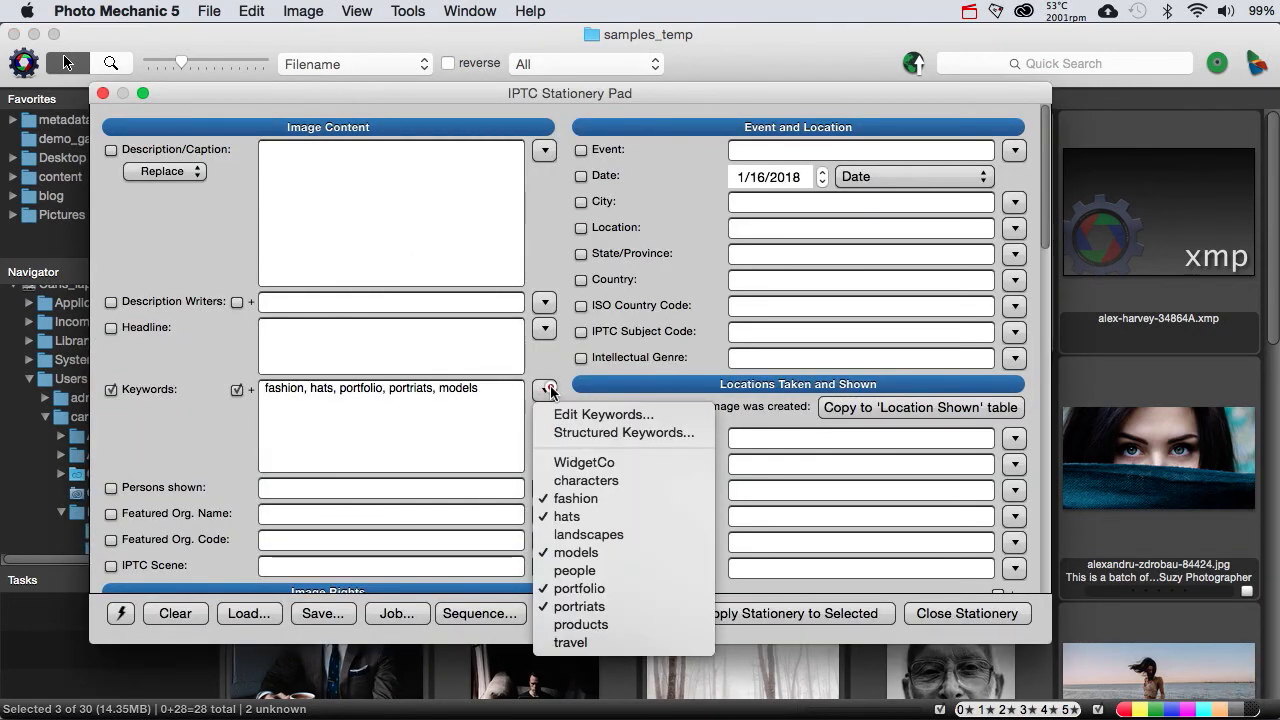
{"action": "left_click", "coordinate": [562, 623]}
{"action": "left_click", "coordinate": [546, 393]}
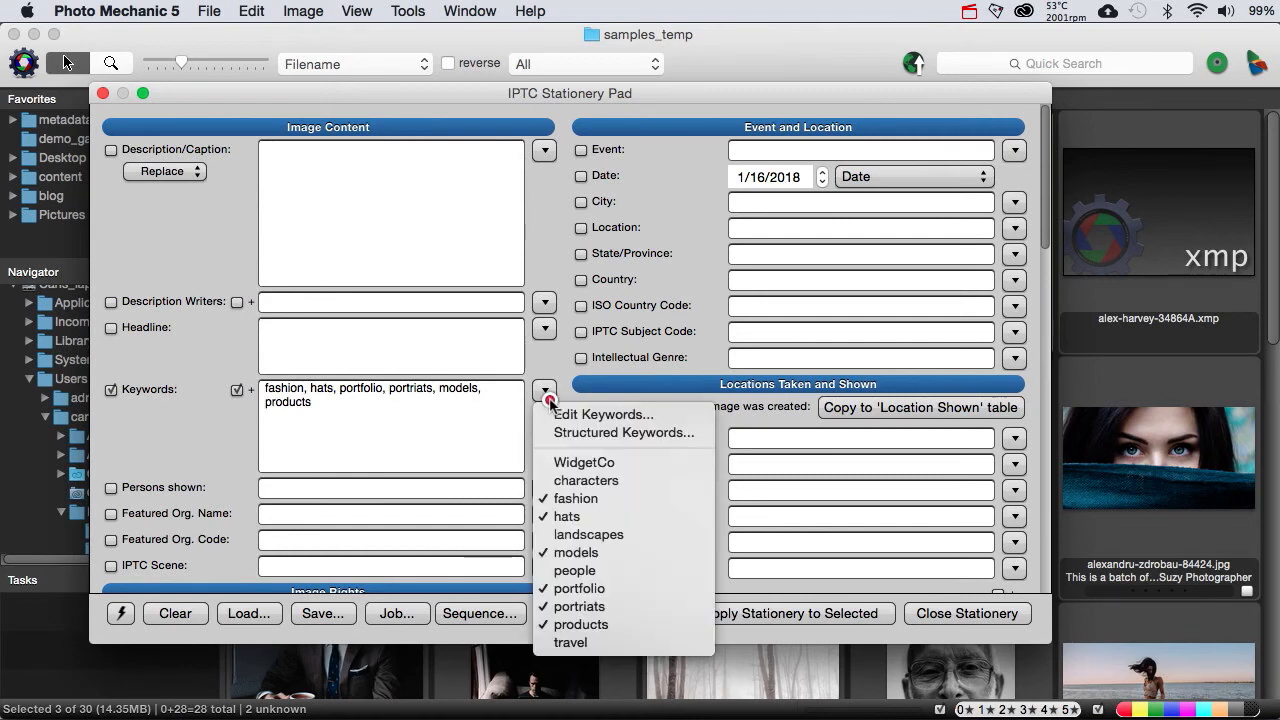
{"action": "left_click", "coordinate": [555, 638]}
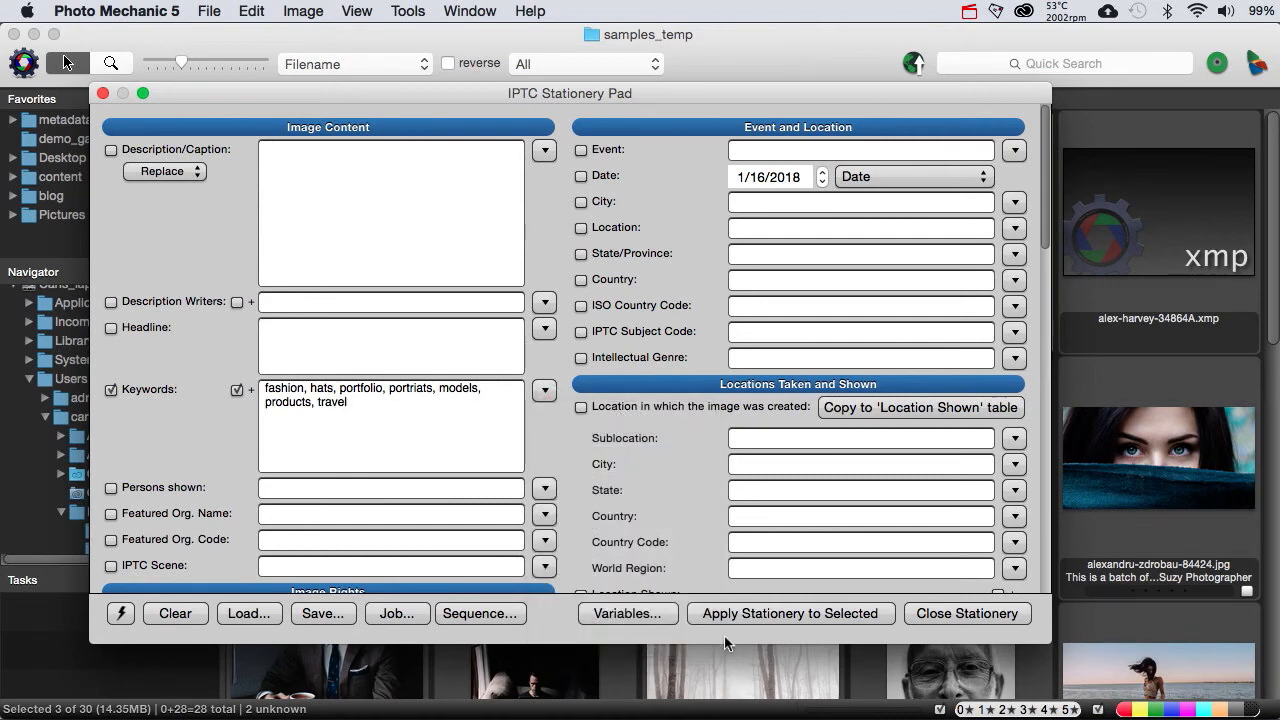
Step: Apply the extended Stationery Pad keywords to the three selected photos and review the middle photo's IPTC info
{"action": "left_click", "coordinate": [749, 616]}
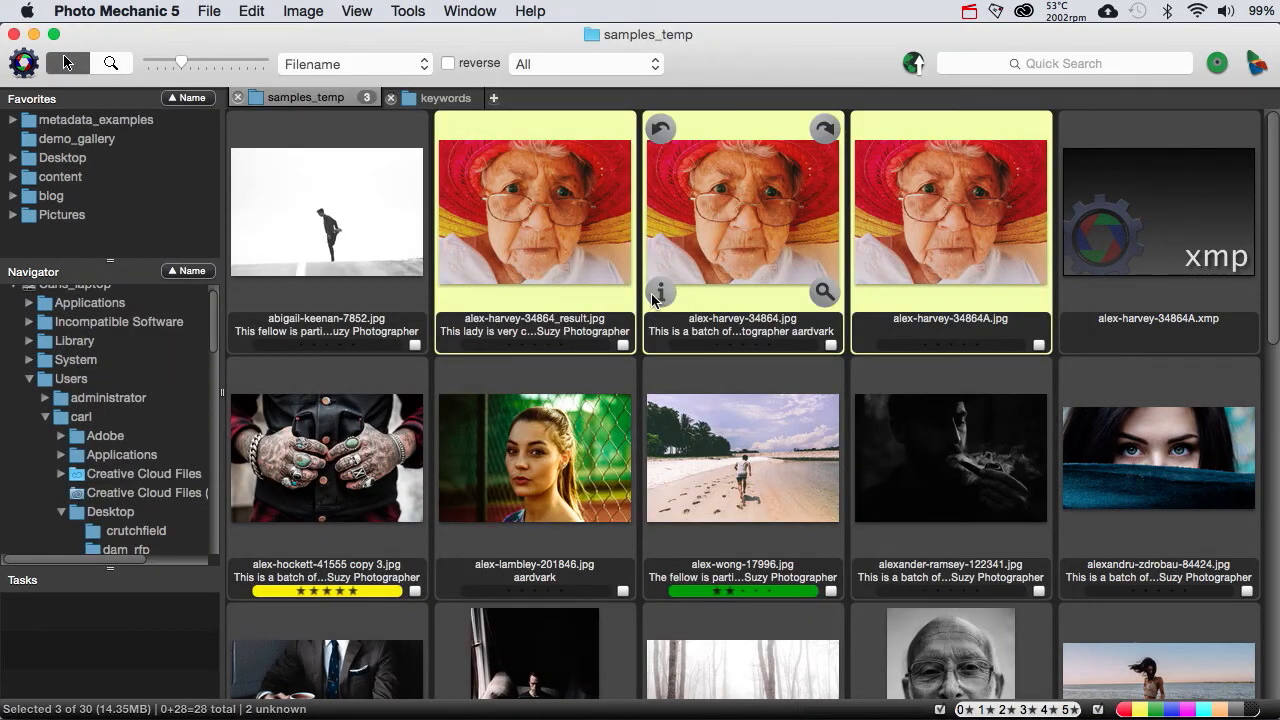
{"action": "left_click", "coordinate": [659, 293]}
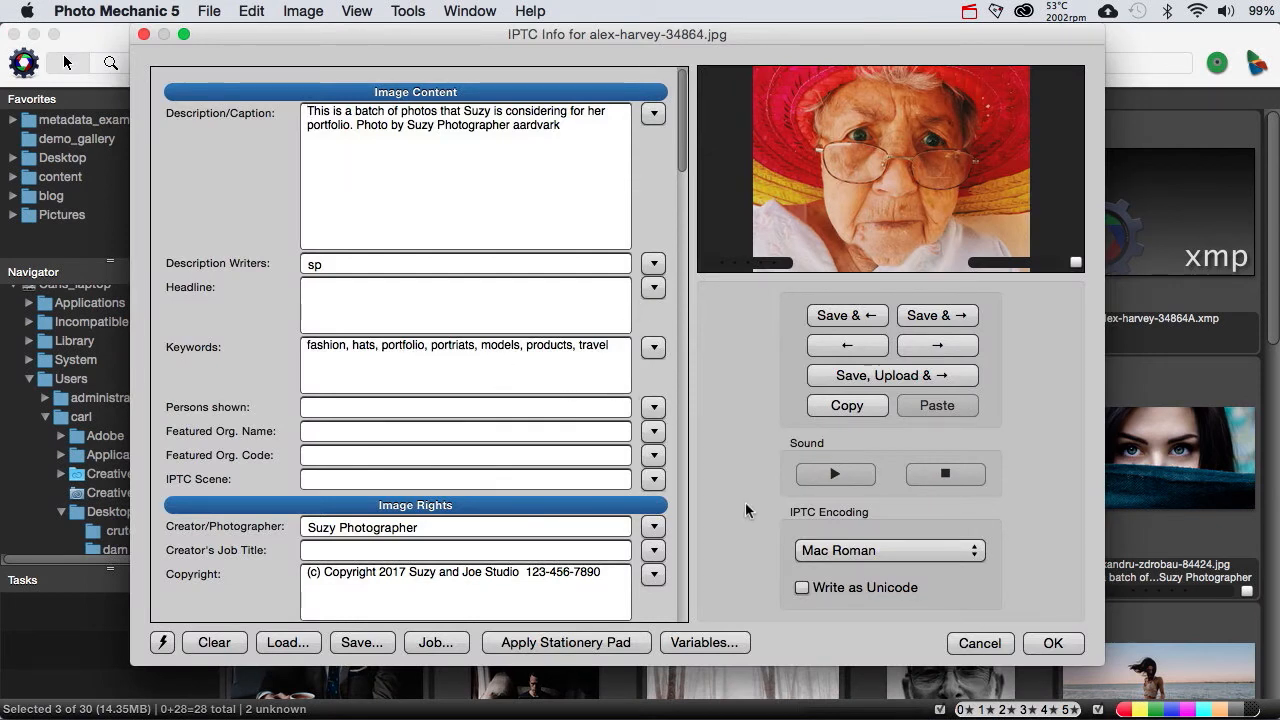
{"action": "left_click", "coordinate": [980, 643]}
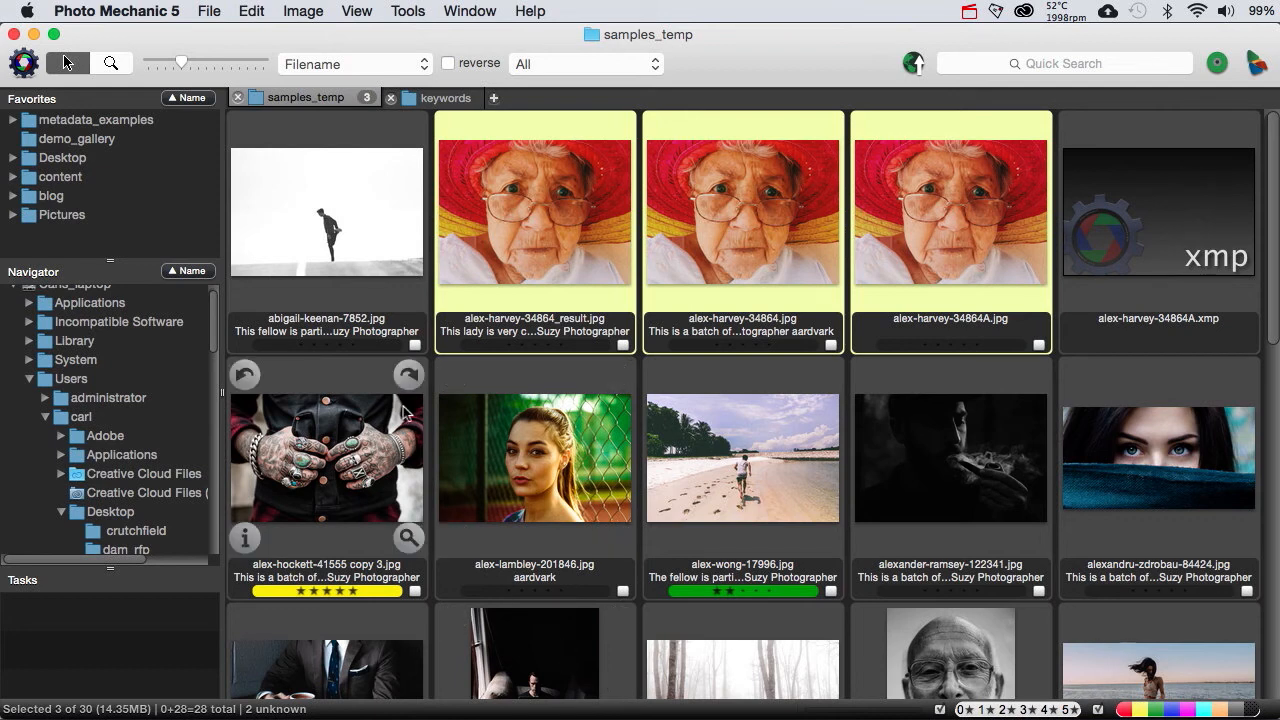
Step: Open the Keywords Panel for the selected photos and keep its apply mode on appending keywords
{"action": "left_click", "coordinate": [303, 12]}
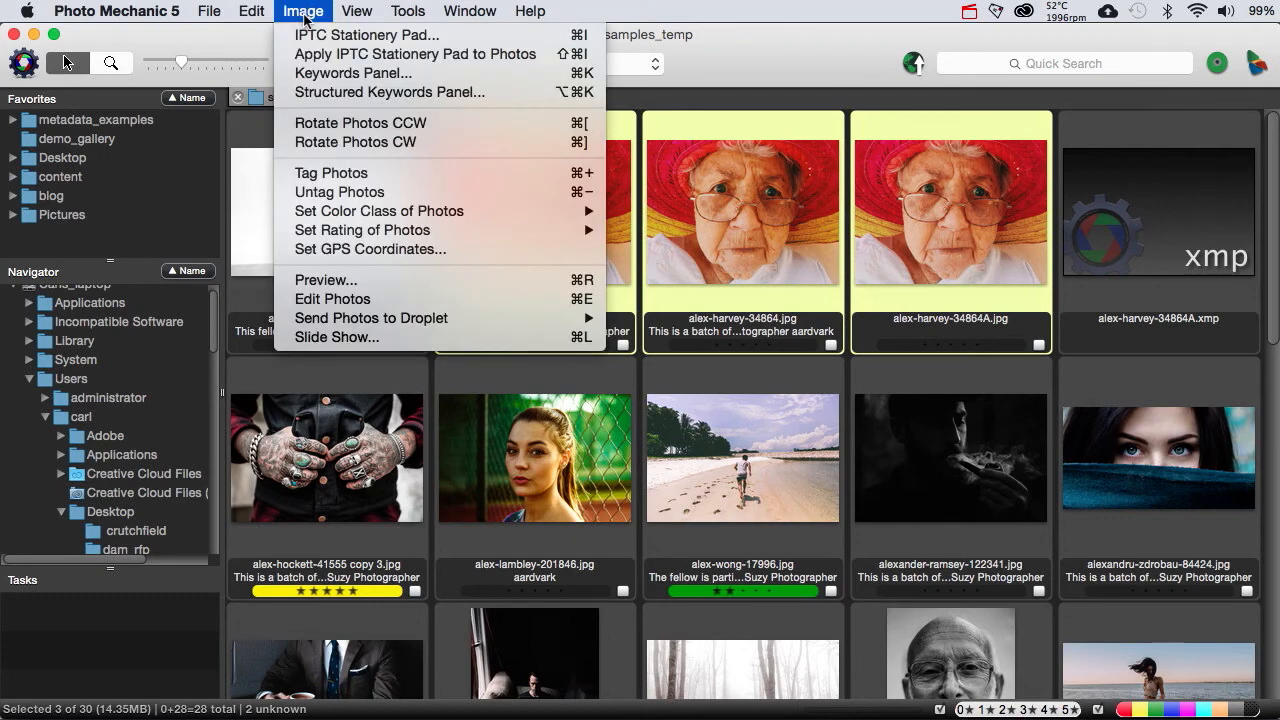
{"action": "left_click", "coordinate": [315, 73]}
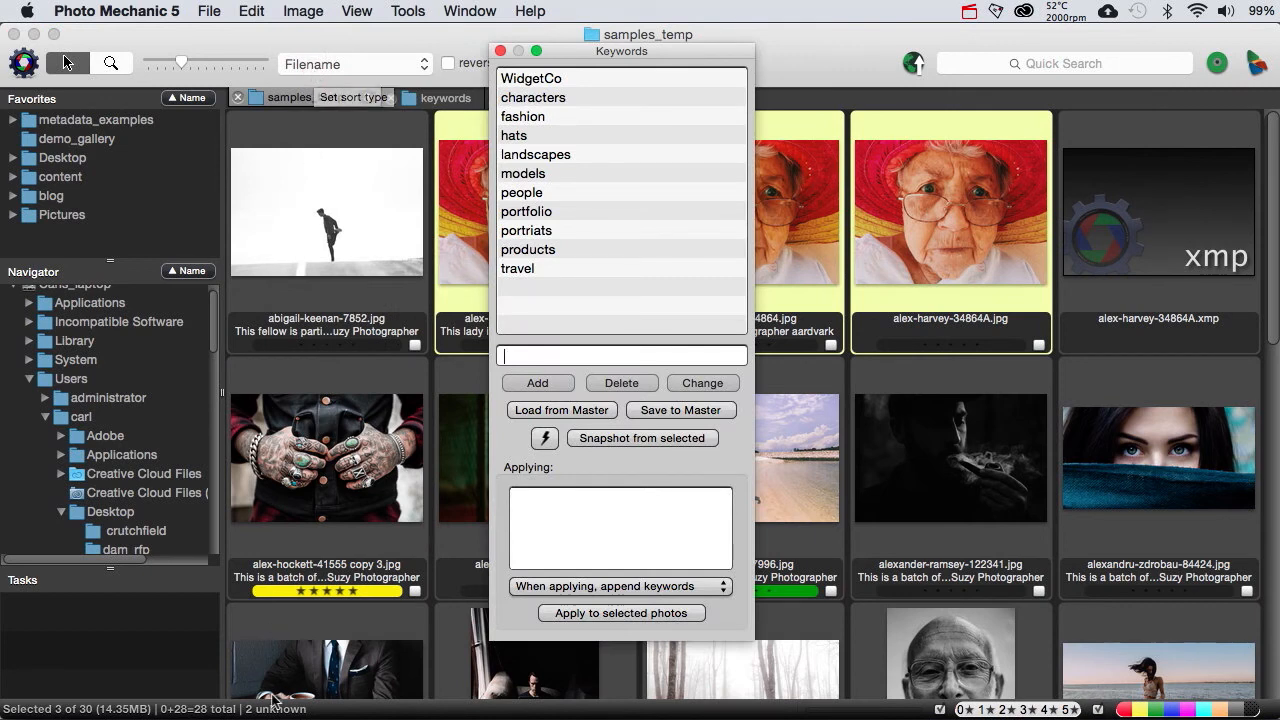
{"action": "key", "text": "super+Tab"}
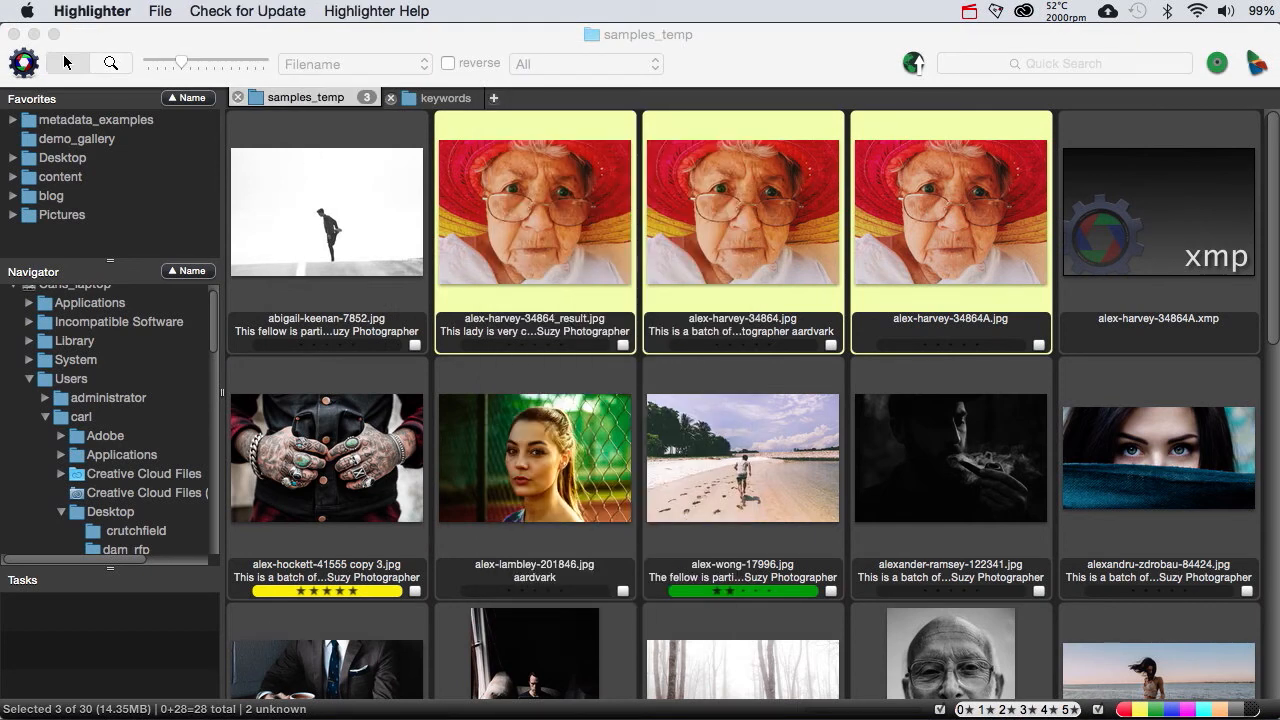
{"action": "key", "text": "super+Tab"}
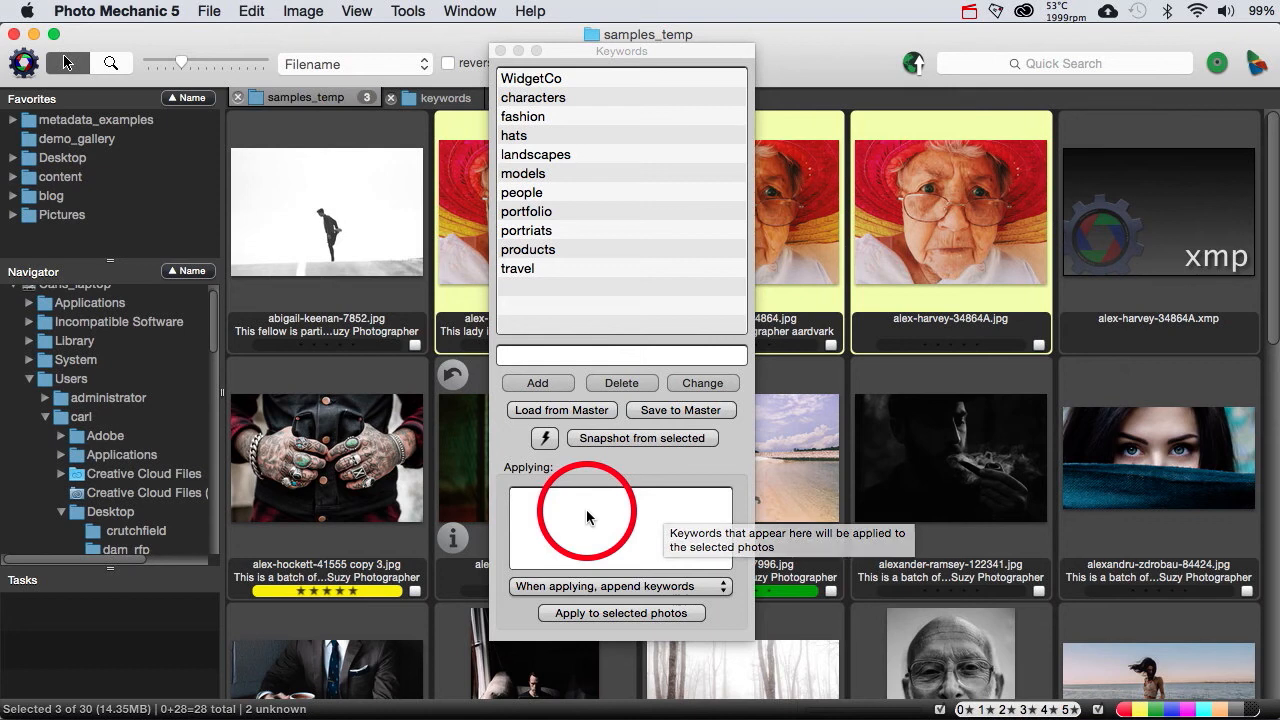
{"action": "left_click", "coordinate": [708, 590]}
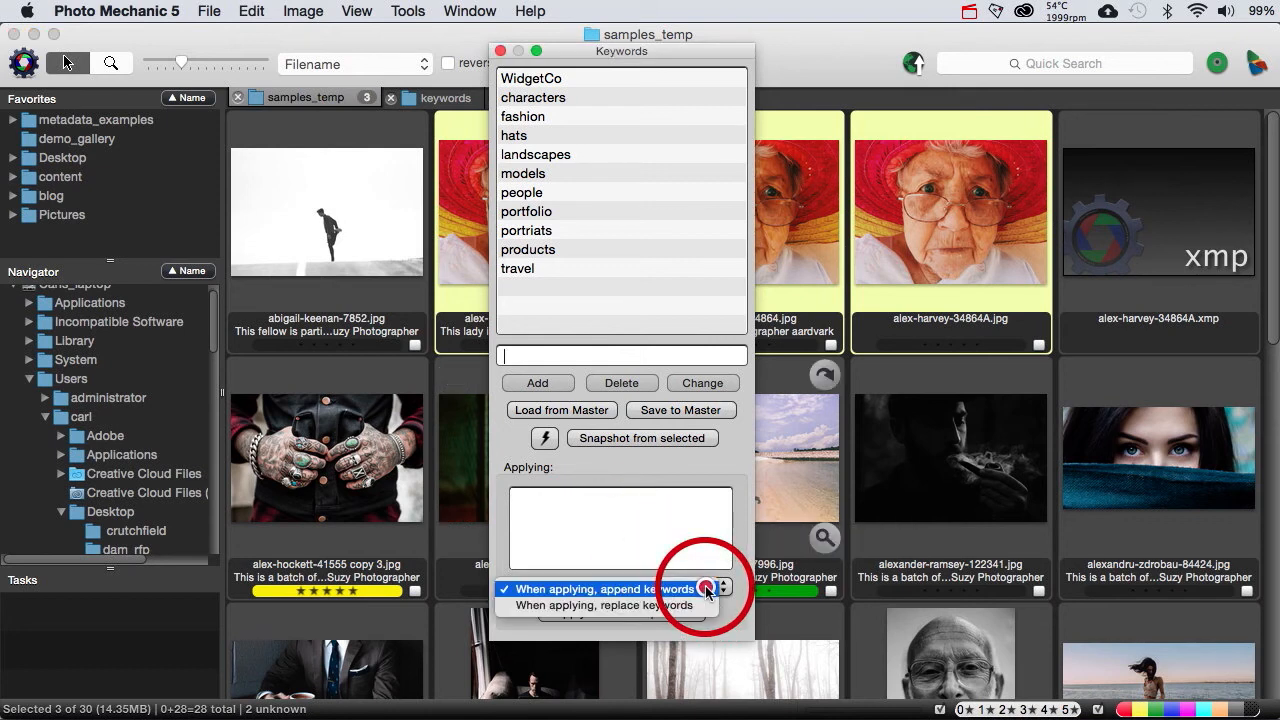
{"action": "left_click", "coordinate": [704, 590]}
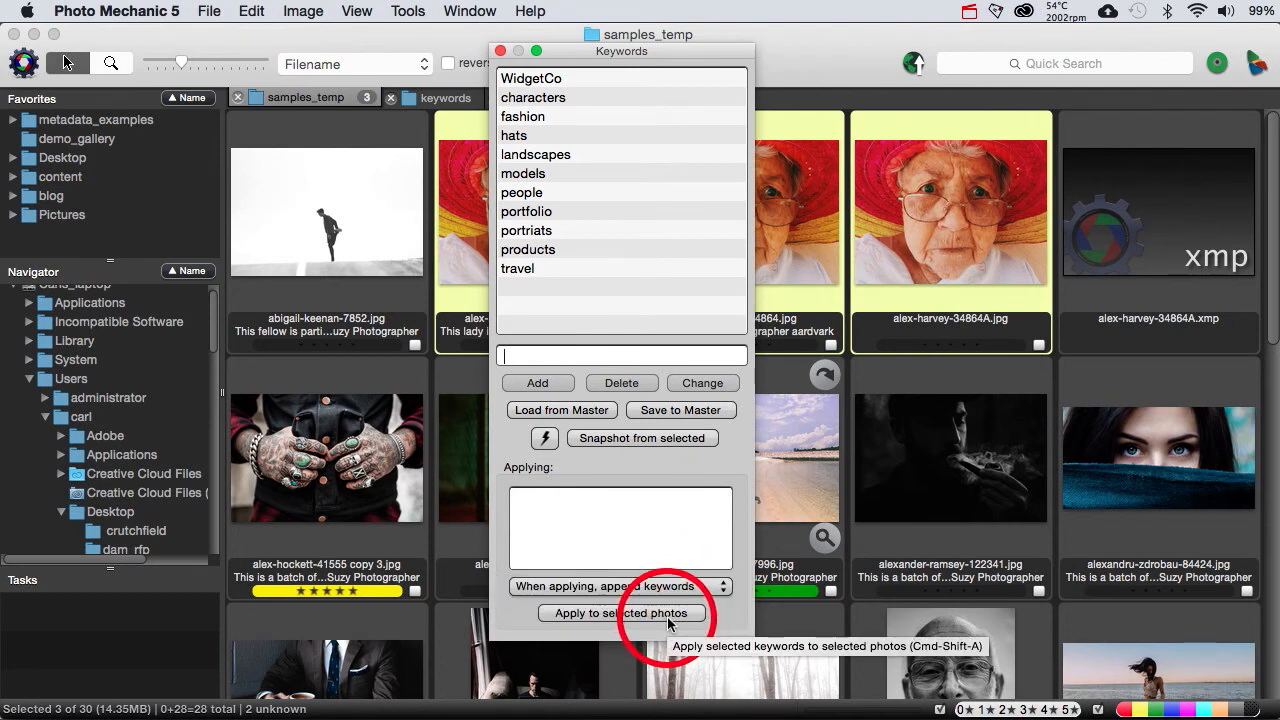
Step: Load the screenshots keyword snapshot in the Keywords panel, and replace it with the demo_suzy_keywords snapshot
{"action": "left_click", "coordinate": [545, 443]}
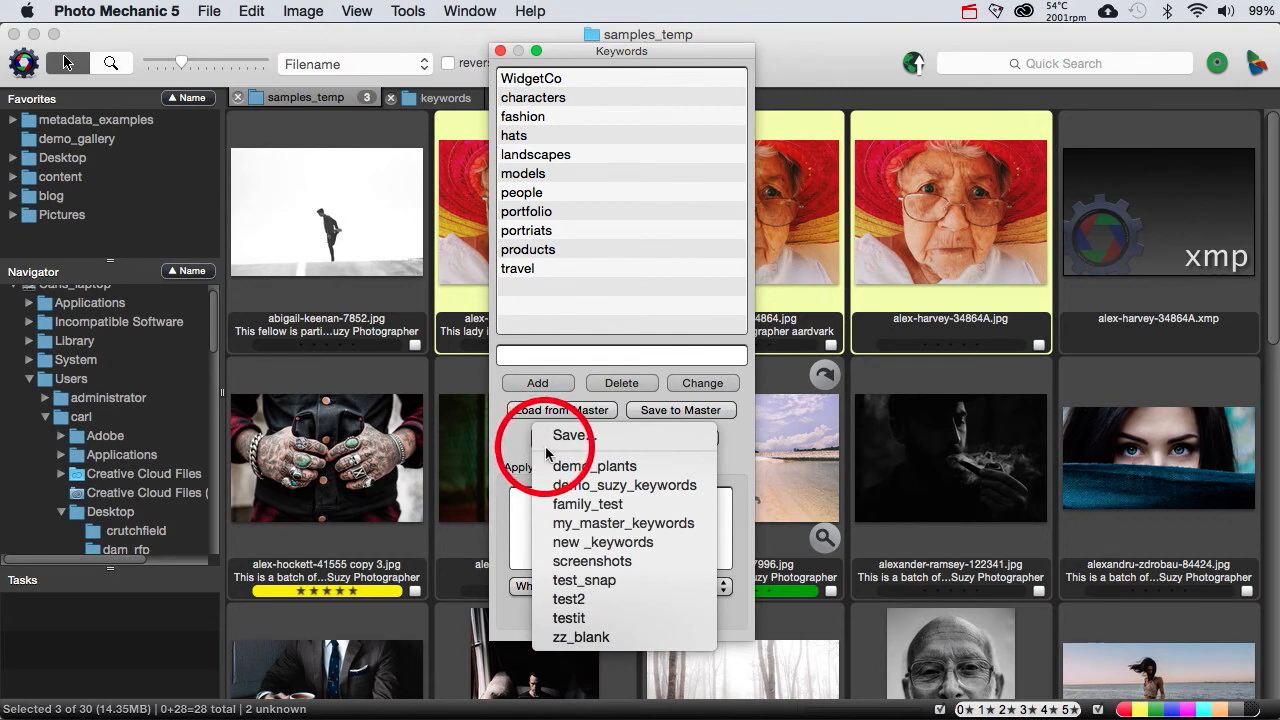
{"action": "left_click", "coordinate": [588, 561]}
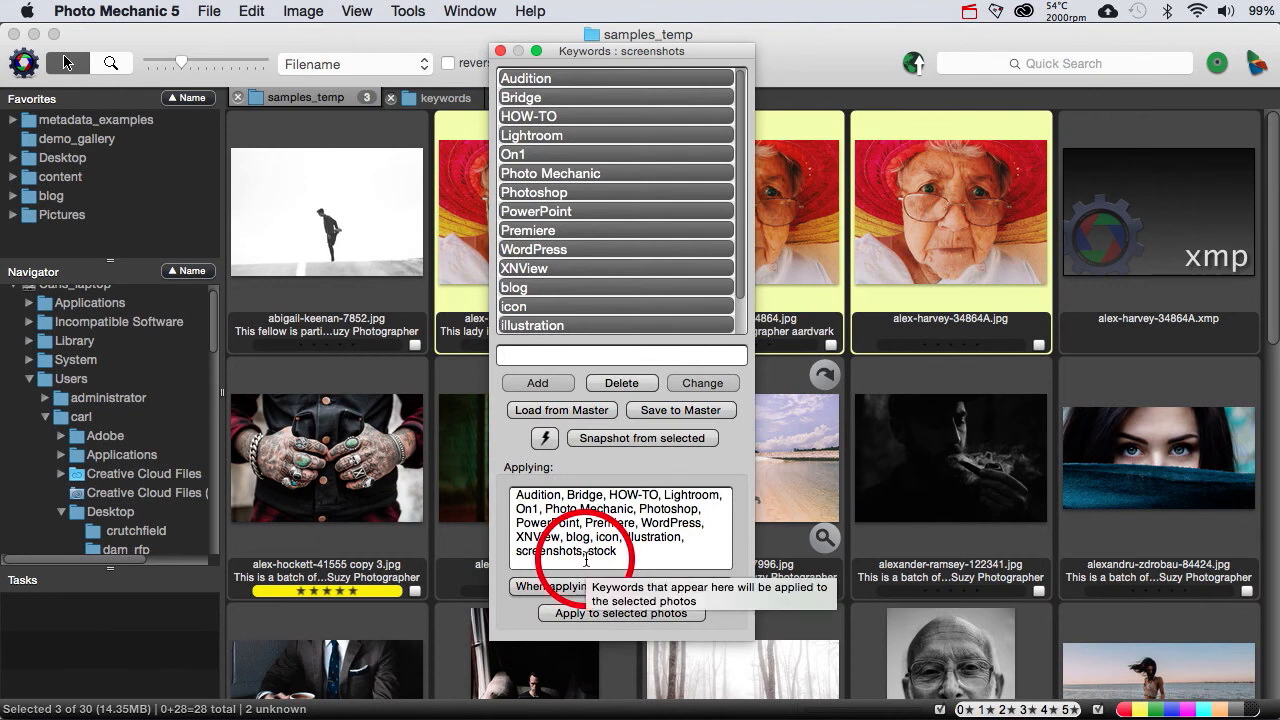
{"action": "left_click", "coordinate": [548, 440]}
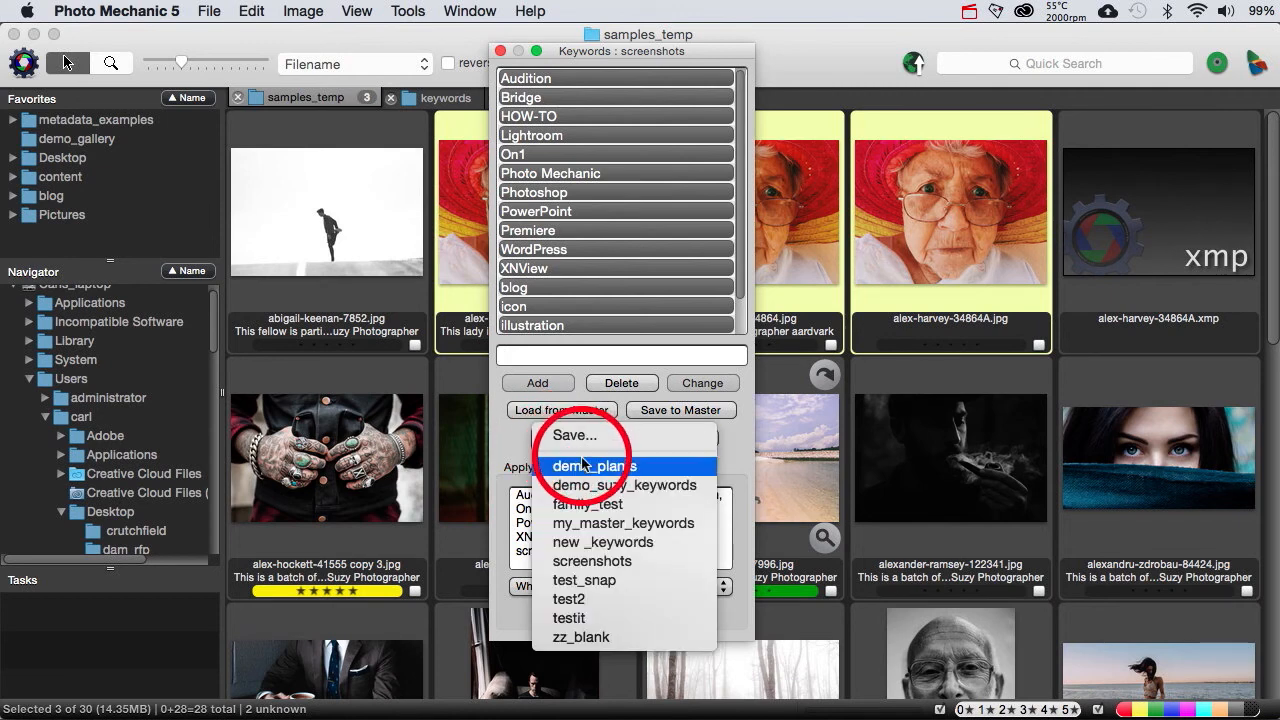
{"action": "left_click", "coordinate": [586, 485]}
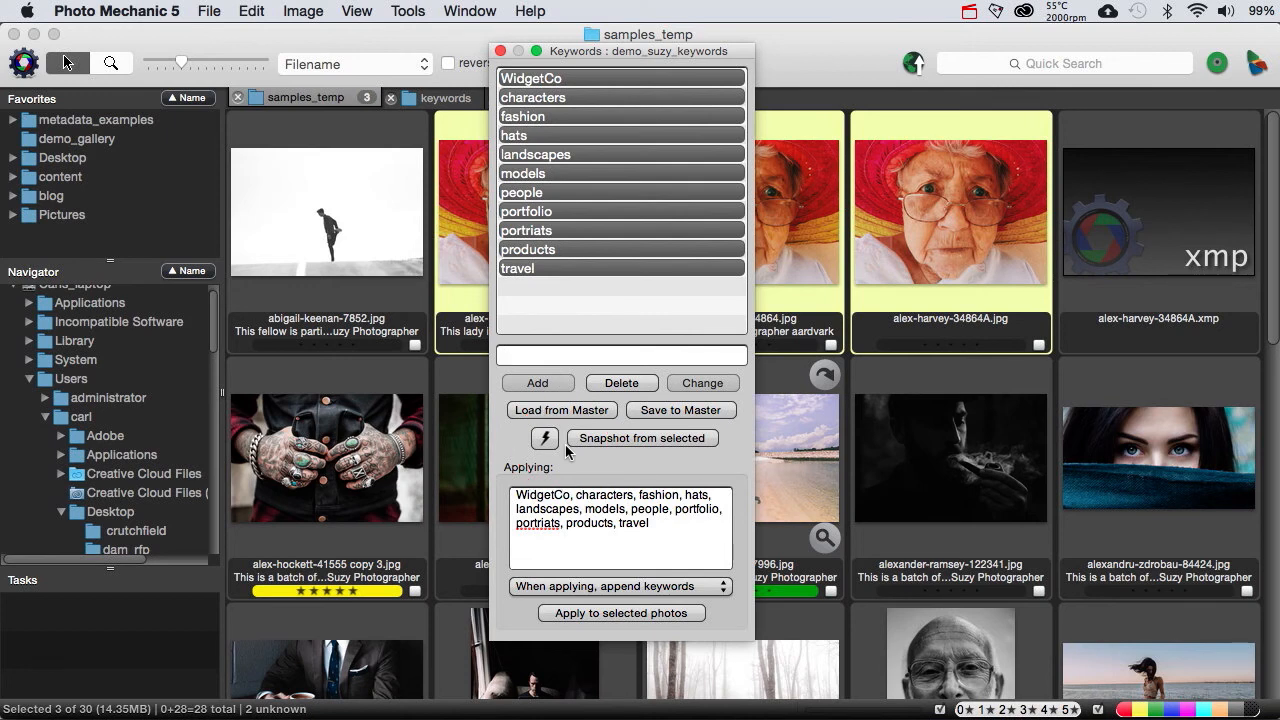
Step: Deselect all loaded keywords and select only products, models and fashion for applying
{"action": "left_click", "coordinate": [622, 285], "text": "super"}
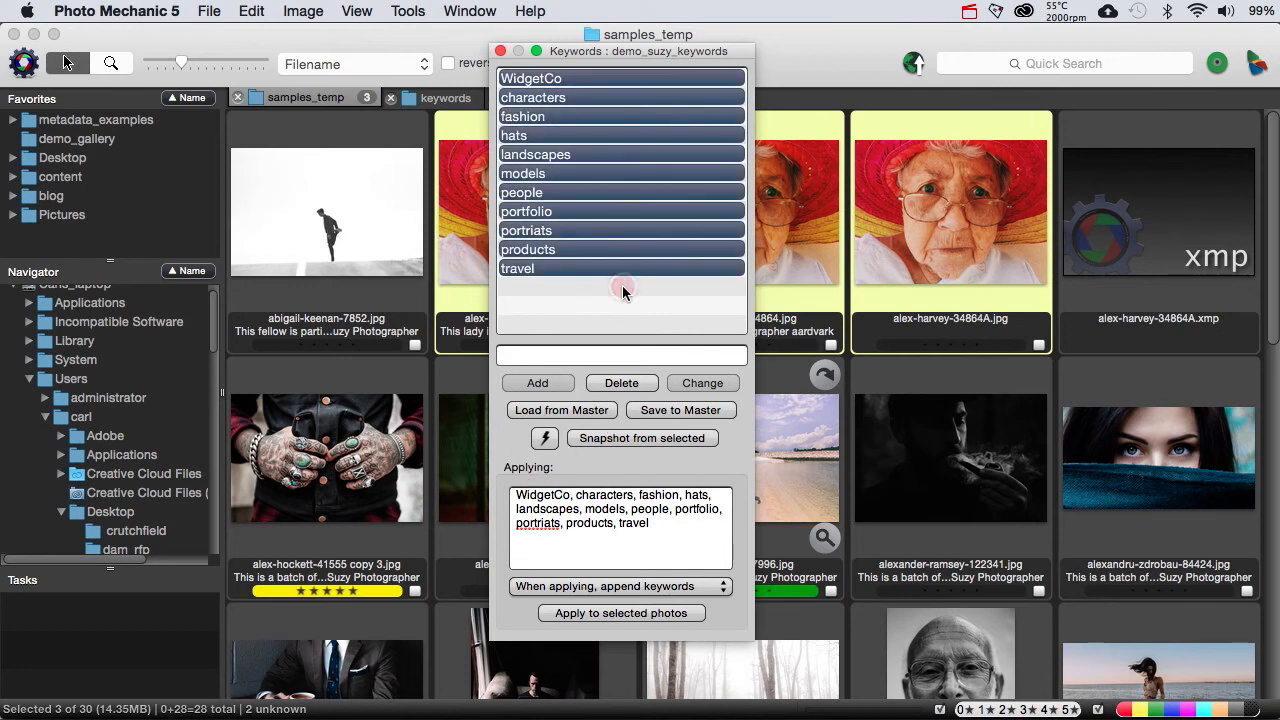
{"action": "left_click", "coordinate": [622, 278], "text": "super"}
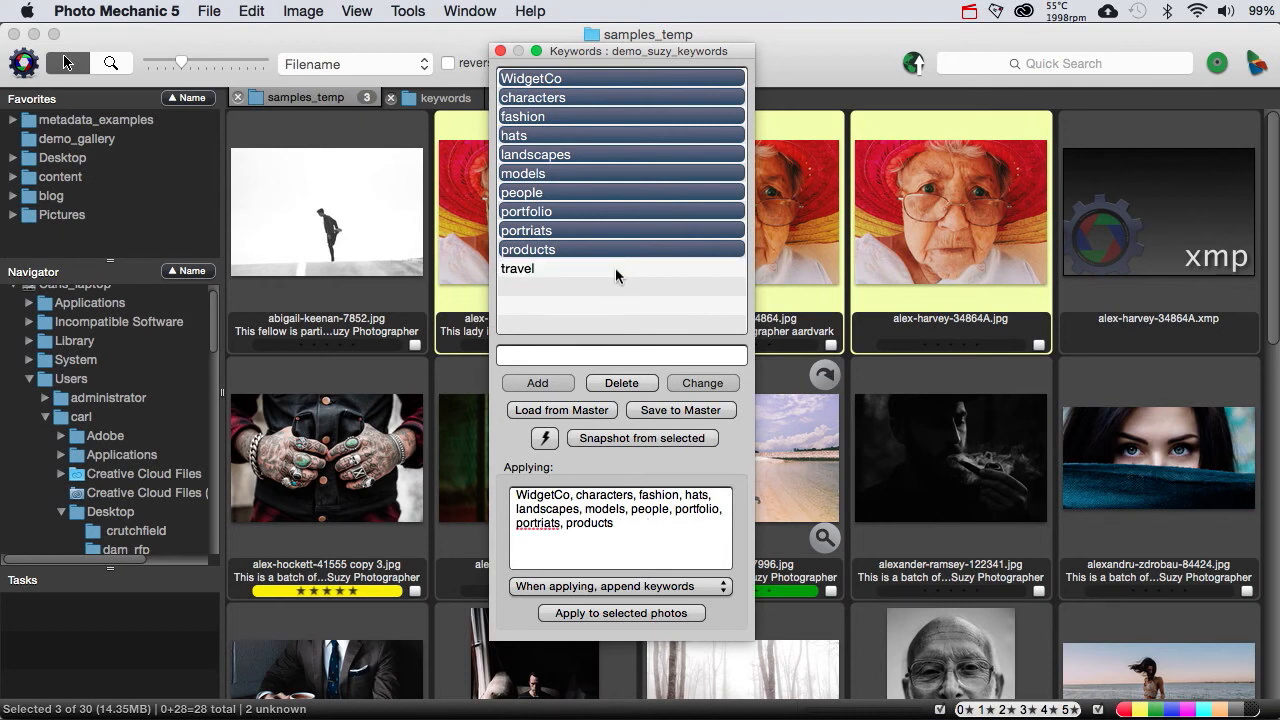
{"action": "left_click", "coordinate": [615, 268]}
{"action": "left_click", "coordinate": [615, 268], "text": "super"}
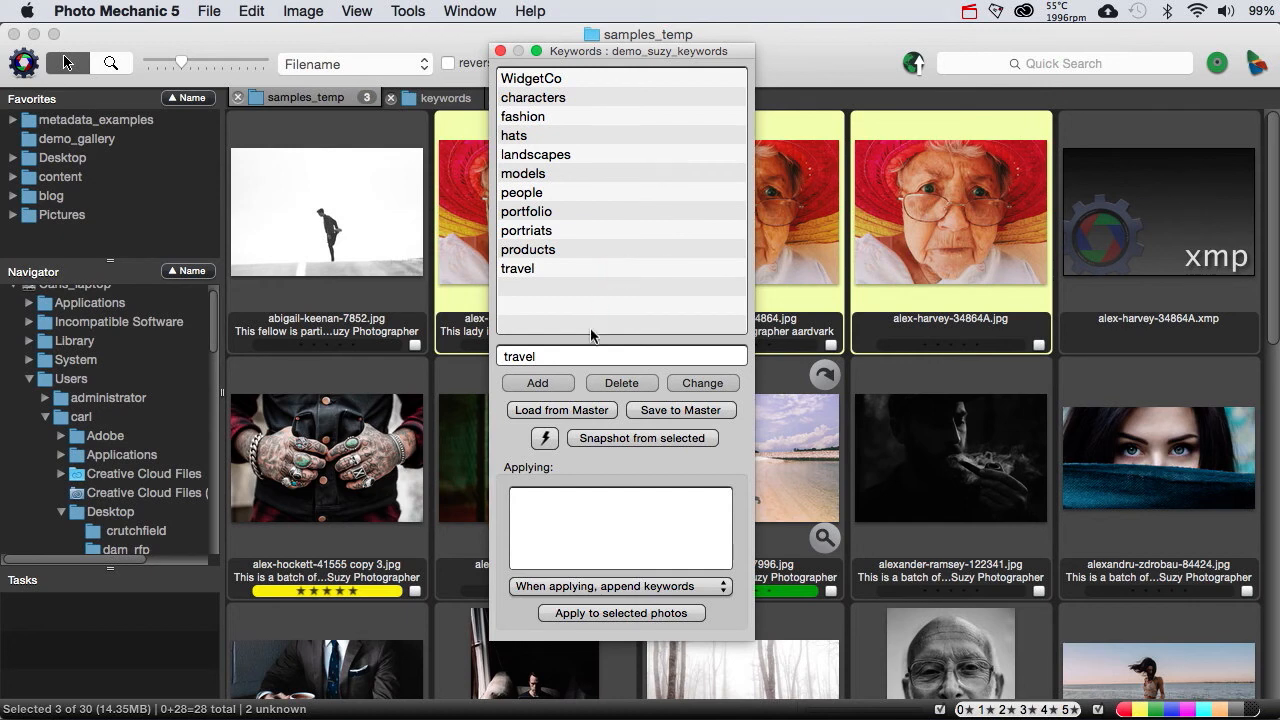
{"action": "left_click", "coordinate": [566, 251]}
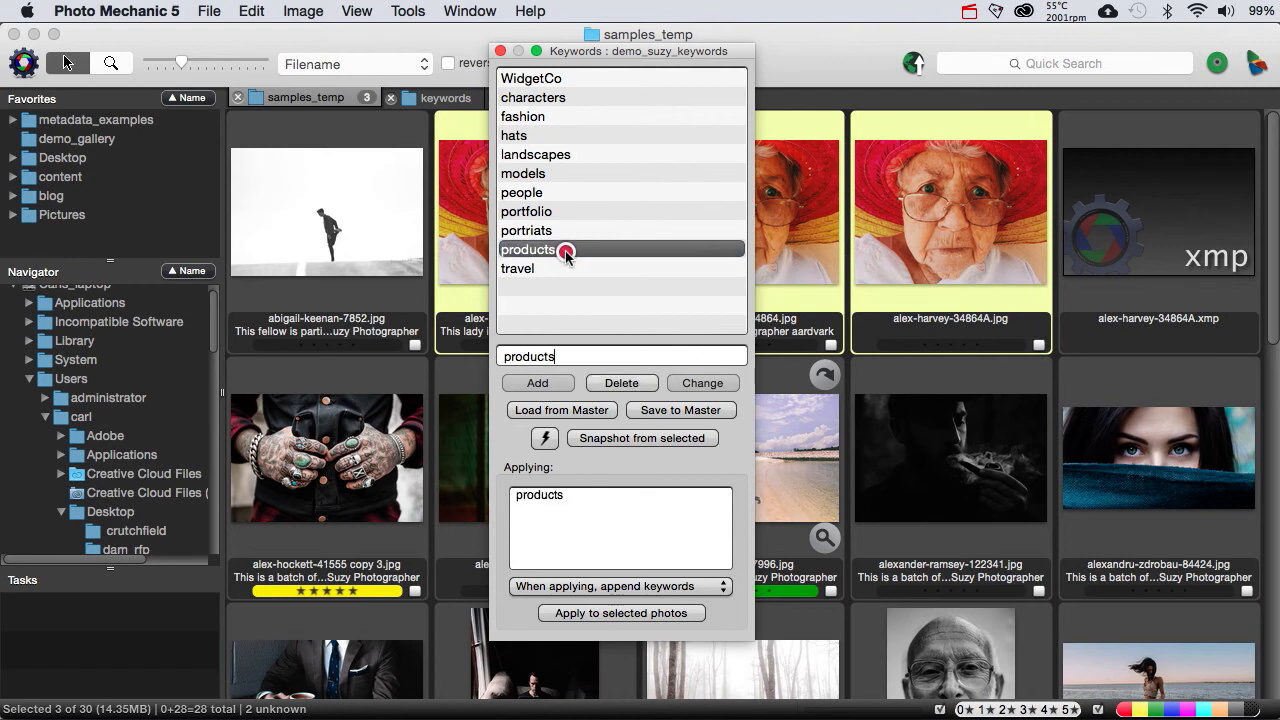
{"action": "left_click", "coordinate": [556, 175], "text": "super"}
{"action": "left_click", "coordinate": [547, 118], "text": "super"}
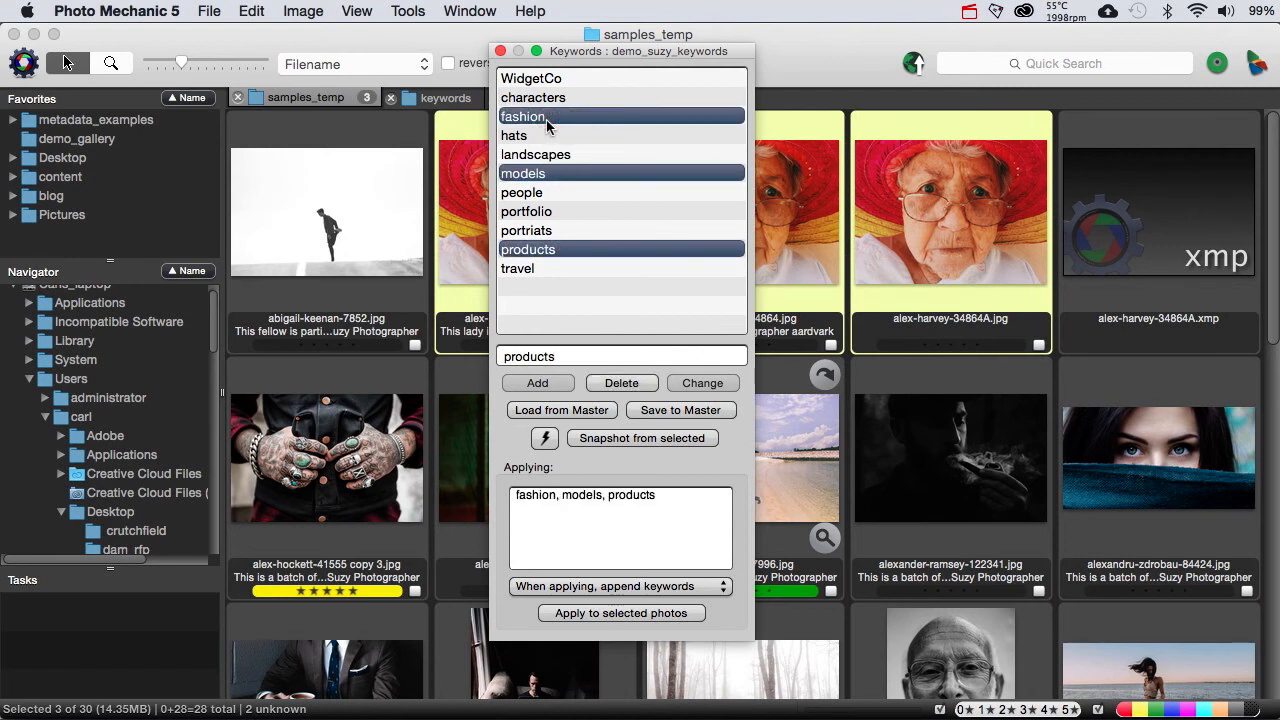
Step: Append the custom entry "keyword" directly to the keywords waiting to be applied
{"action": "left_click", "coordinate": [656, 494]}
{"action": "type", "text": ","}
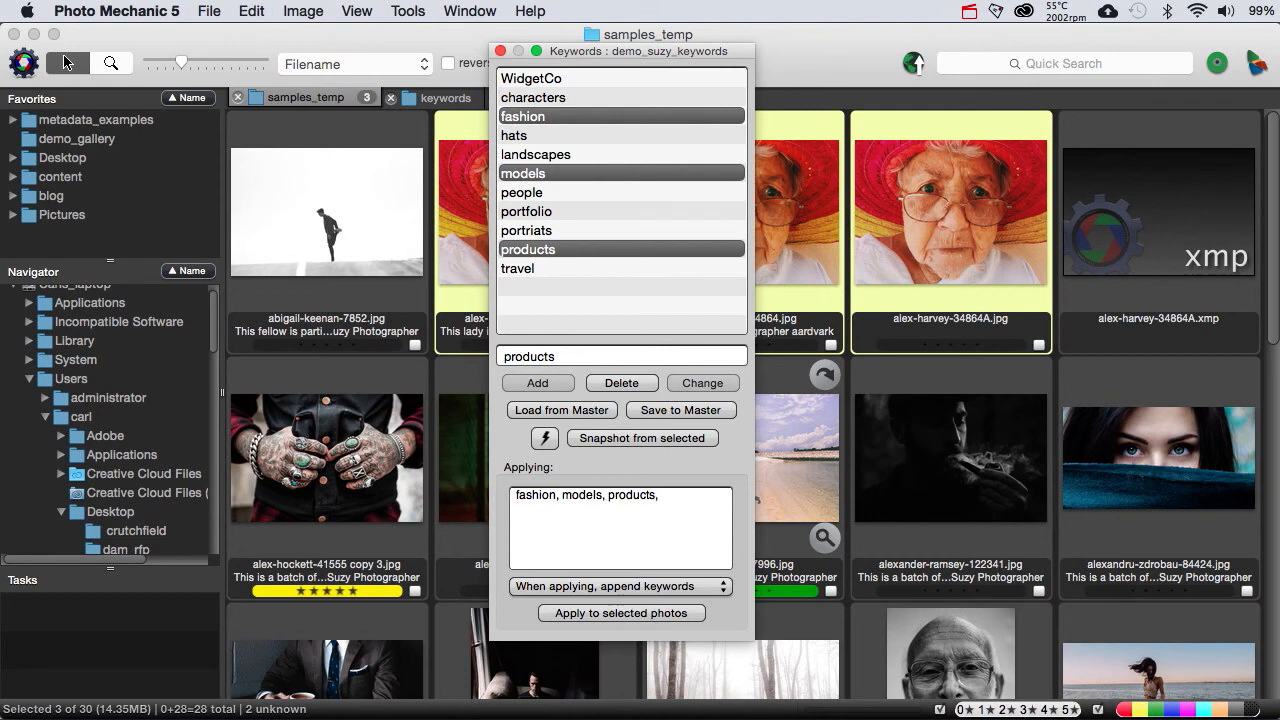
{"action": "type", "text": "keyword"}
Step: Add "keyword" as a new entry in the Keywords panel's list
{"action": "left_click_drag", "start_coordinate": [565, 356], "coordinate": [479, 357]}
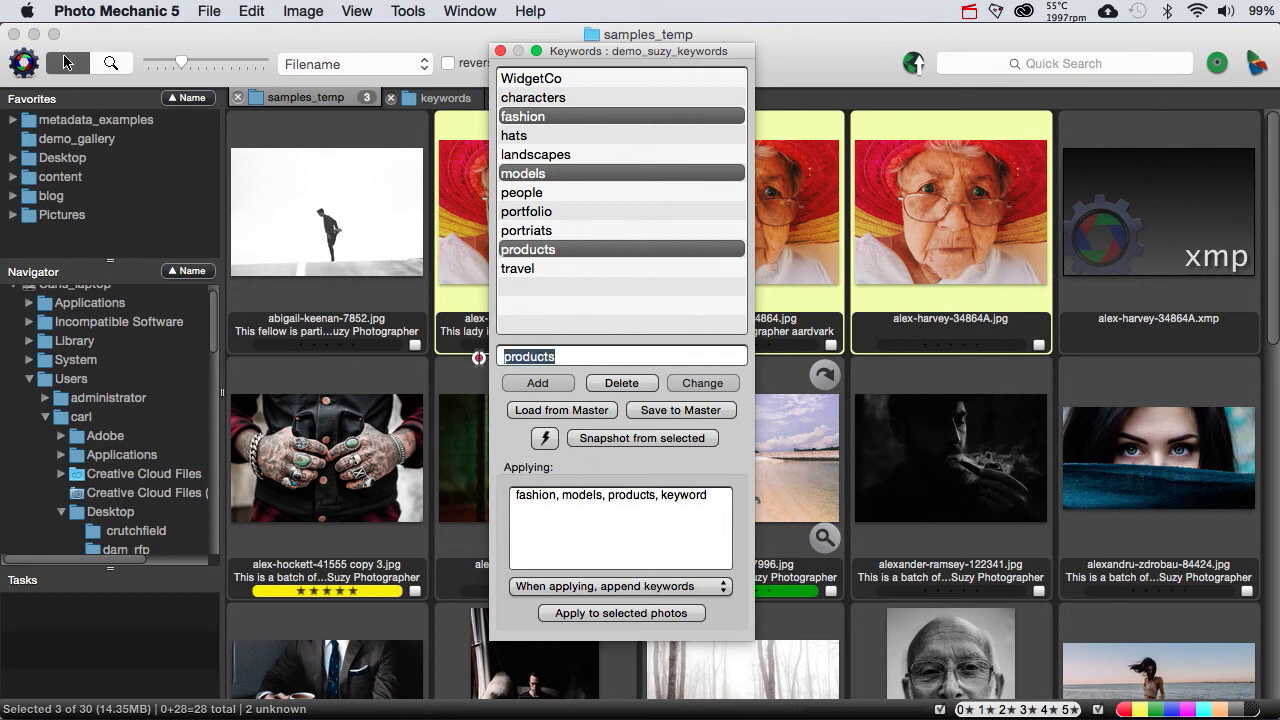
{"action": "type", "text": "keyword"}
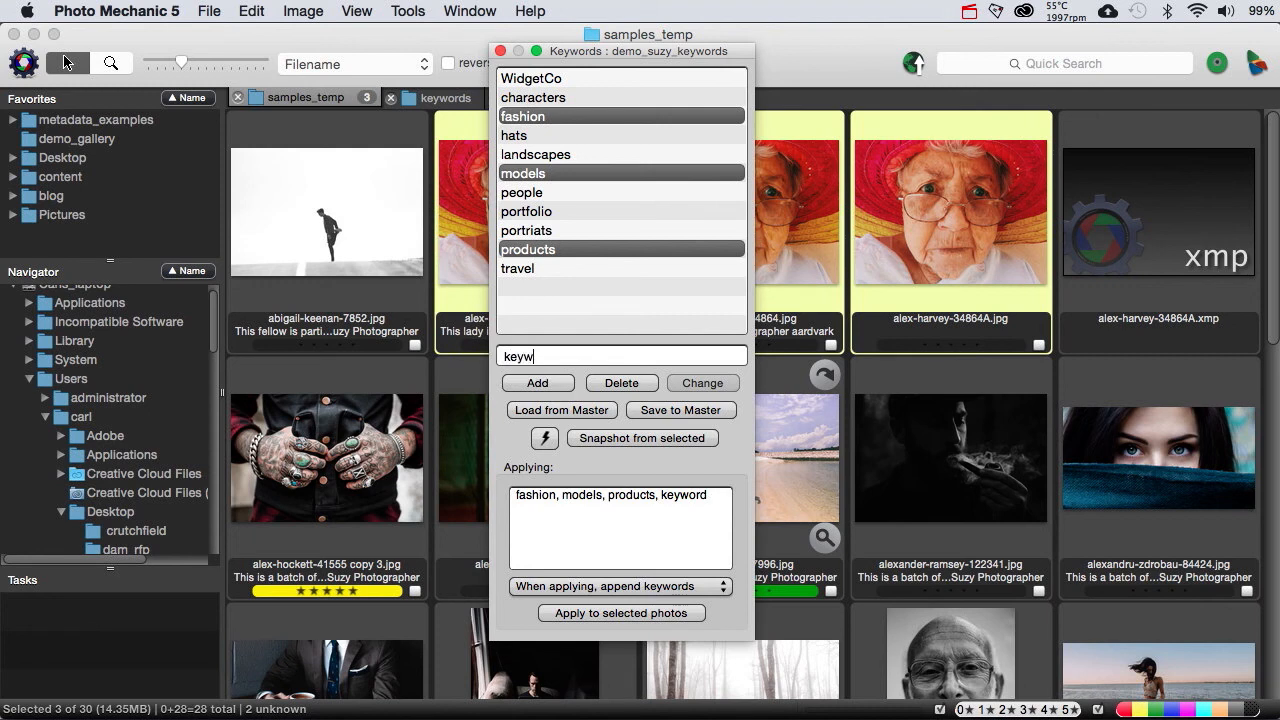
{"action": "left_click", "coordinate": [524, 387]}
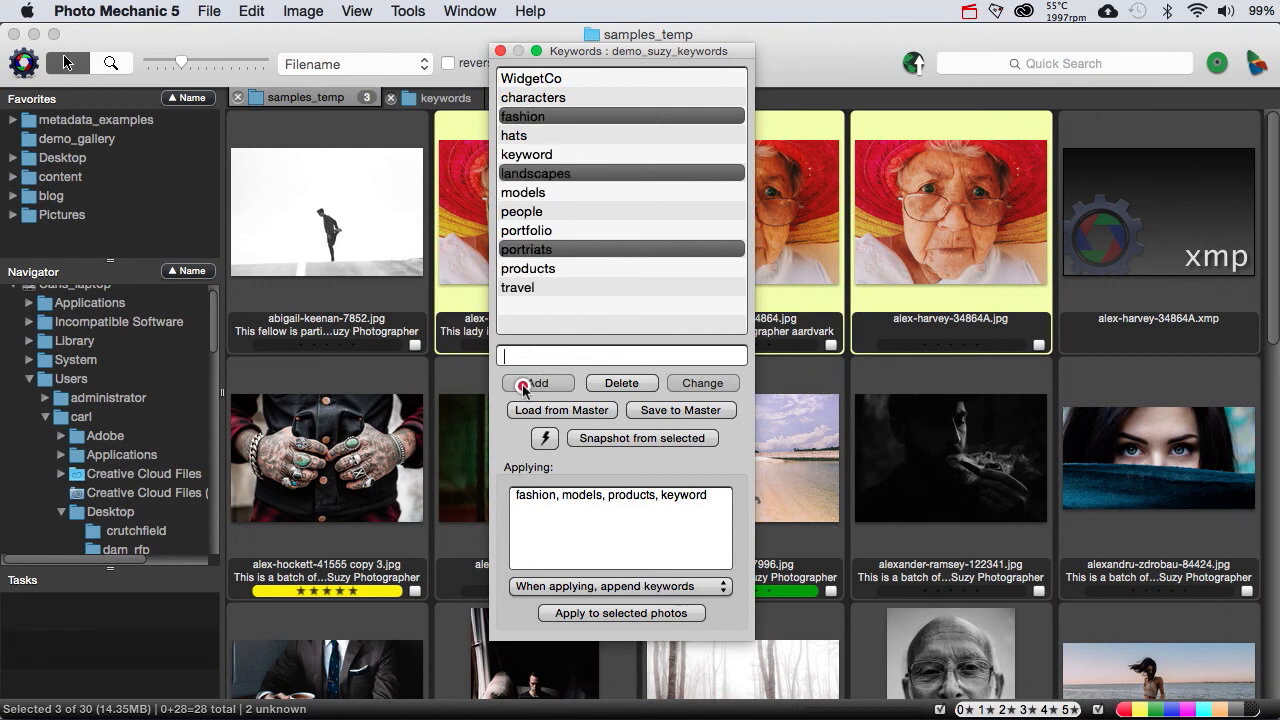
Step: Select keyword, products, people, models and hats, apply them to the three selected photos, and close the Keywords panel
{"action": "left_click", "coordinate": [521, 156]}
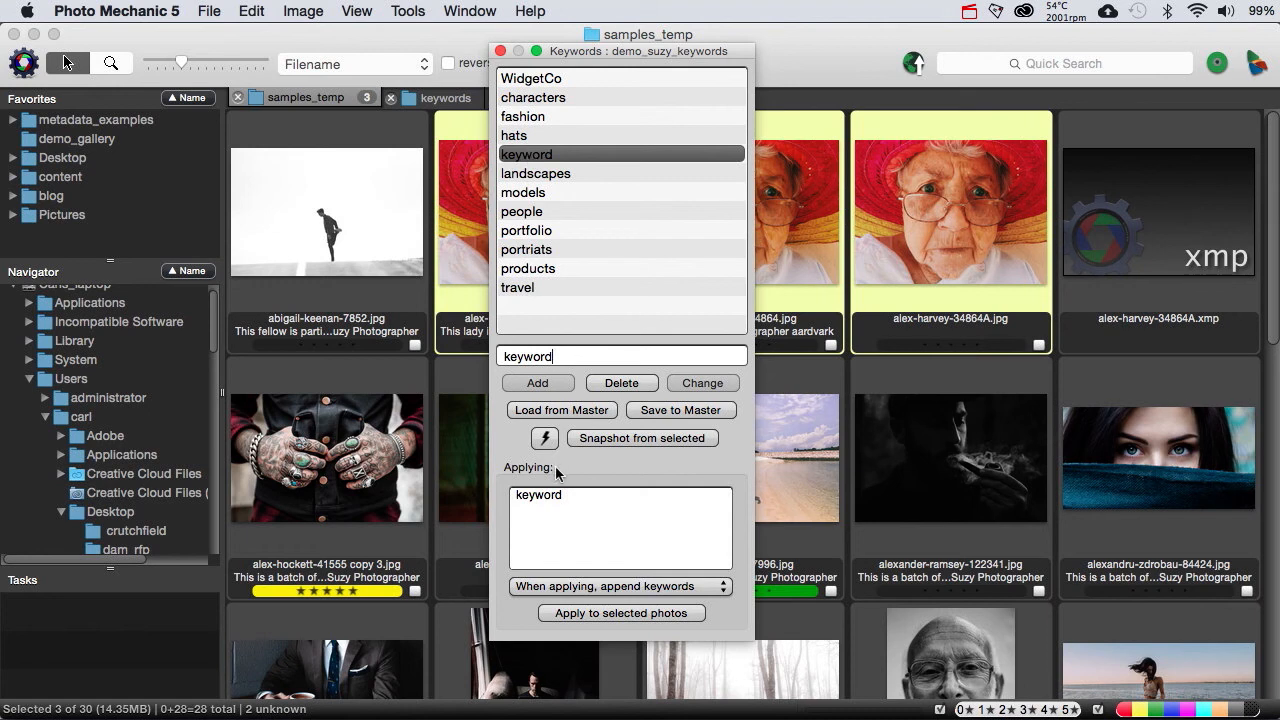
{"action": "left_click", "coordinate": [530, 268], "text": "super"}
{"action": "left_click", "coordinate": [528, 211], "text": "super"}
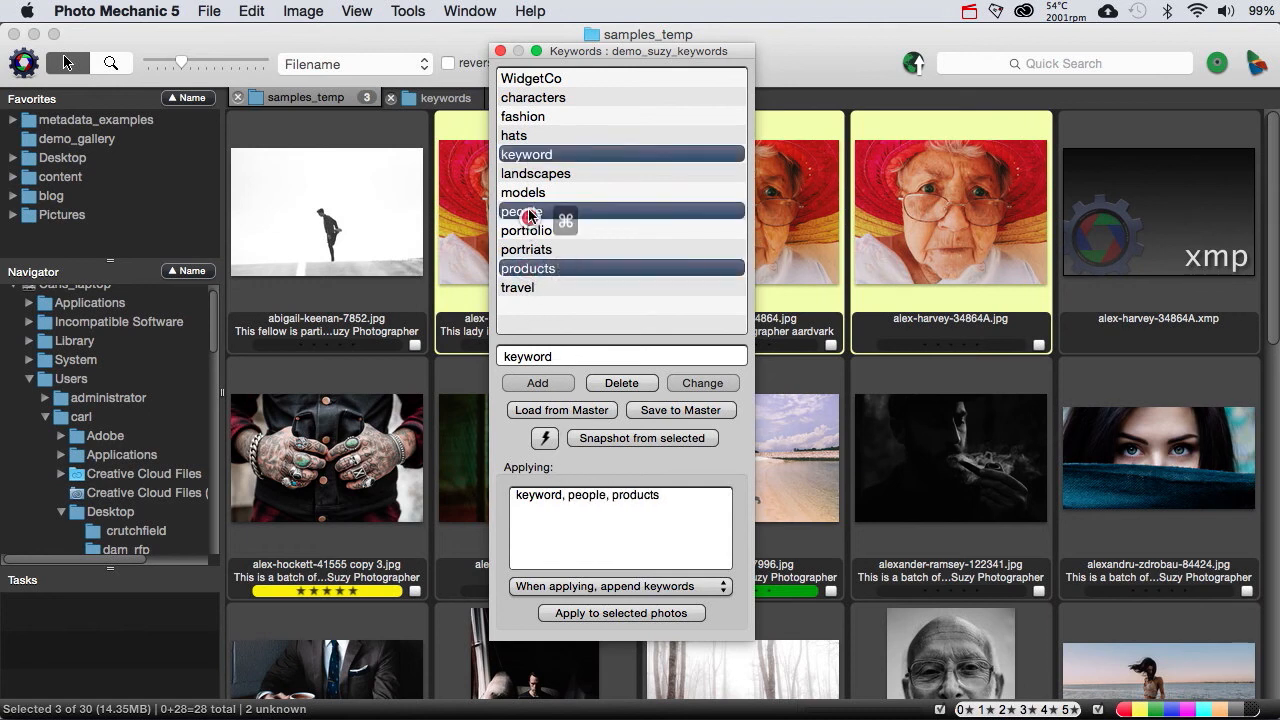
{"action": "left_click", "coordinate": [525, 191], "text": "super"}
{"action": "left_click", "coordinate": [513, 136], "text": "super"}
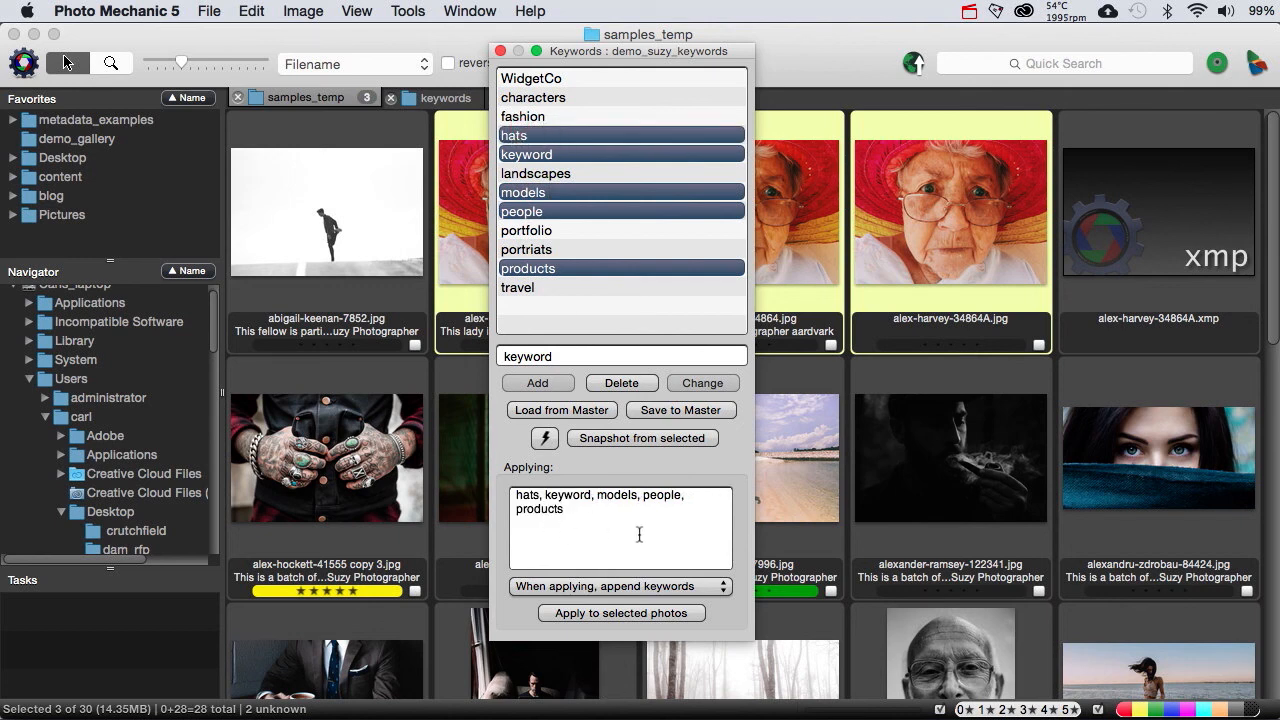
{"action": "left_click", "coordinate": [588, 614]}
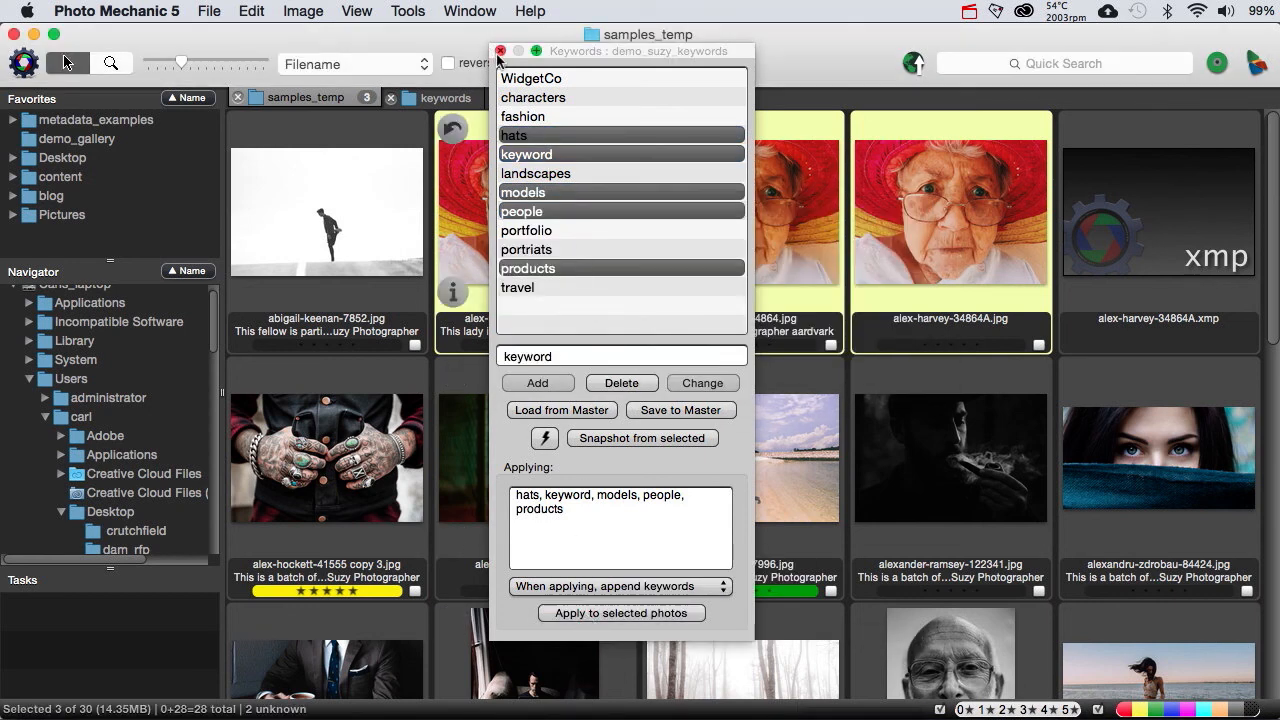
{"action": "left_click", "coordinate": [500, 52]}
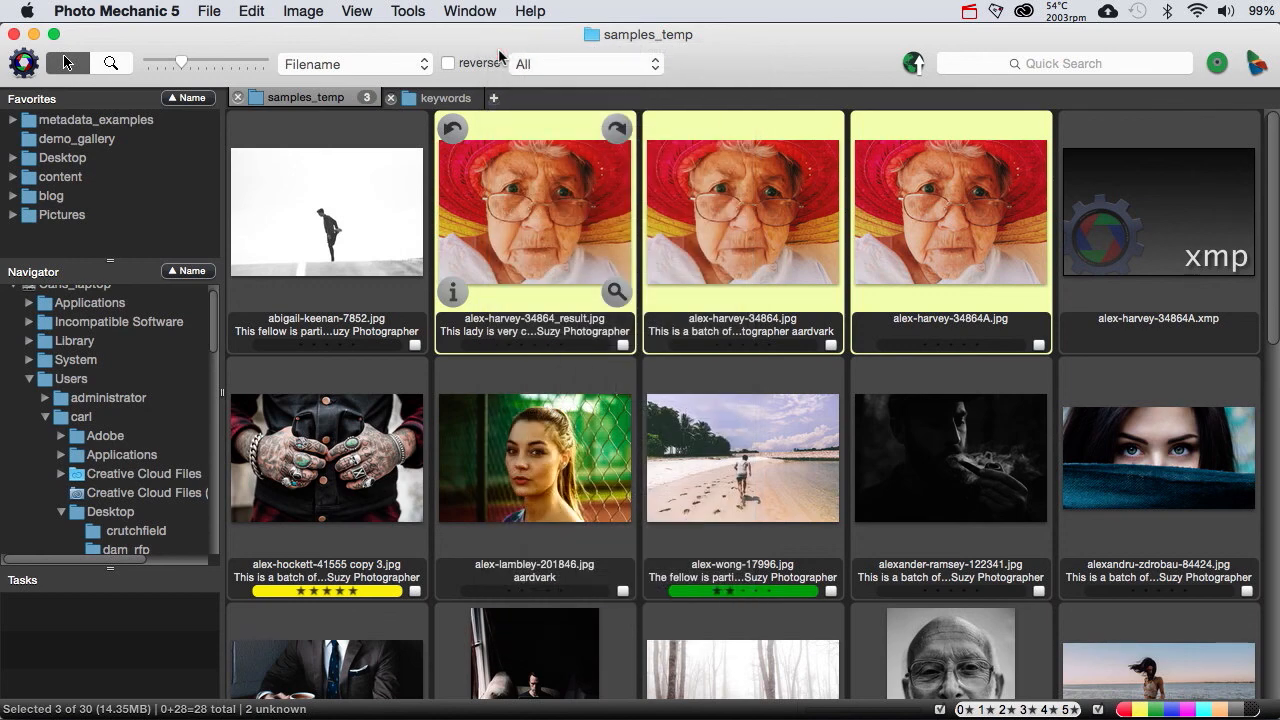
Step: Select only the first red-hat photo, view the actions available for it, and dismiss them
{"action": "left_click", "coordinate": [541, 118]}
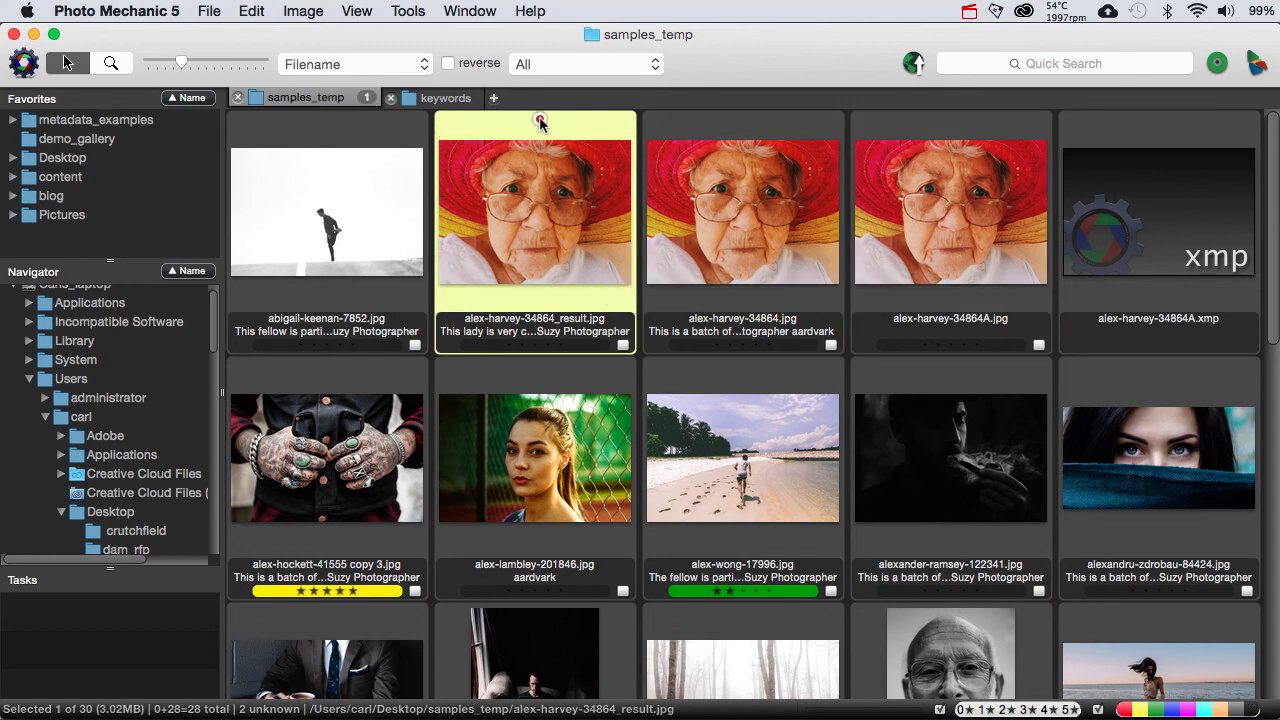
{"action": "right_click", "coordinate": [521, 187]}
{"action": "mouse_move", "coordinate": [576, 279]}
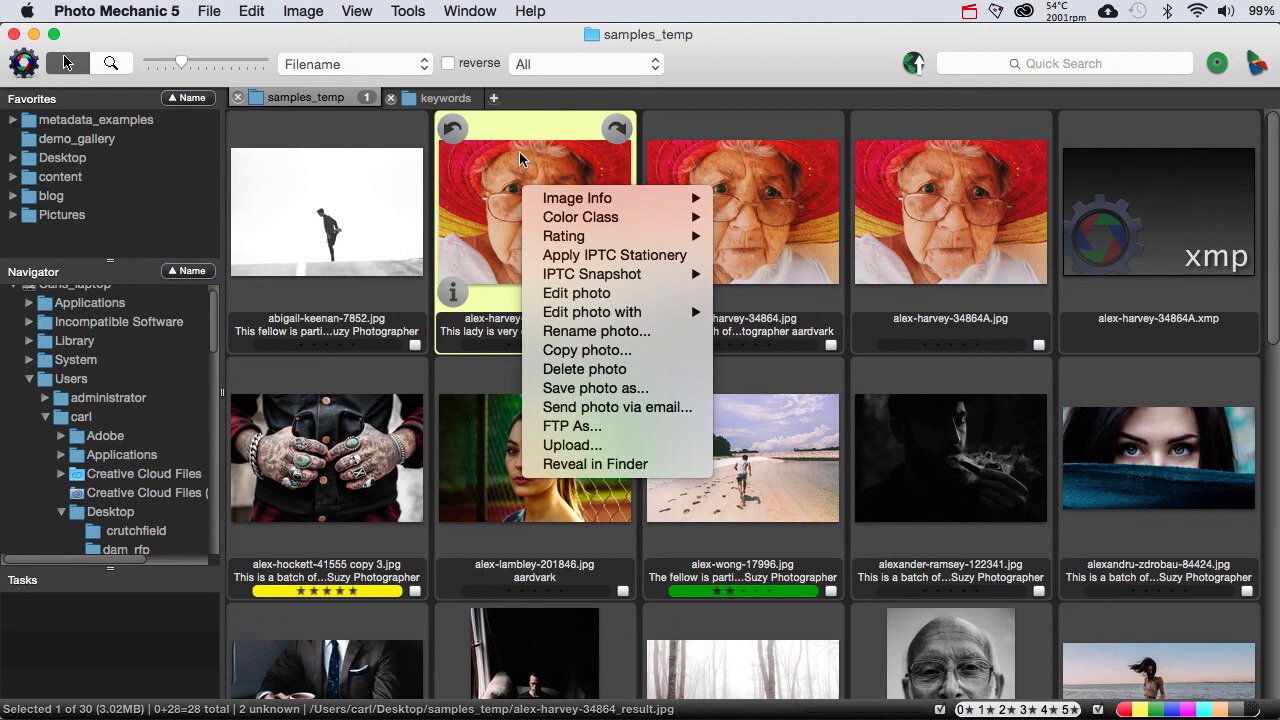
{"action": "left_click", "coordinate": [735, 121]}
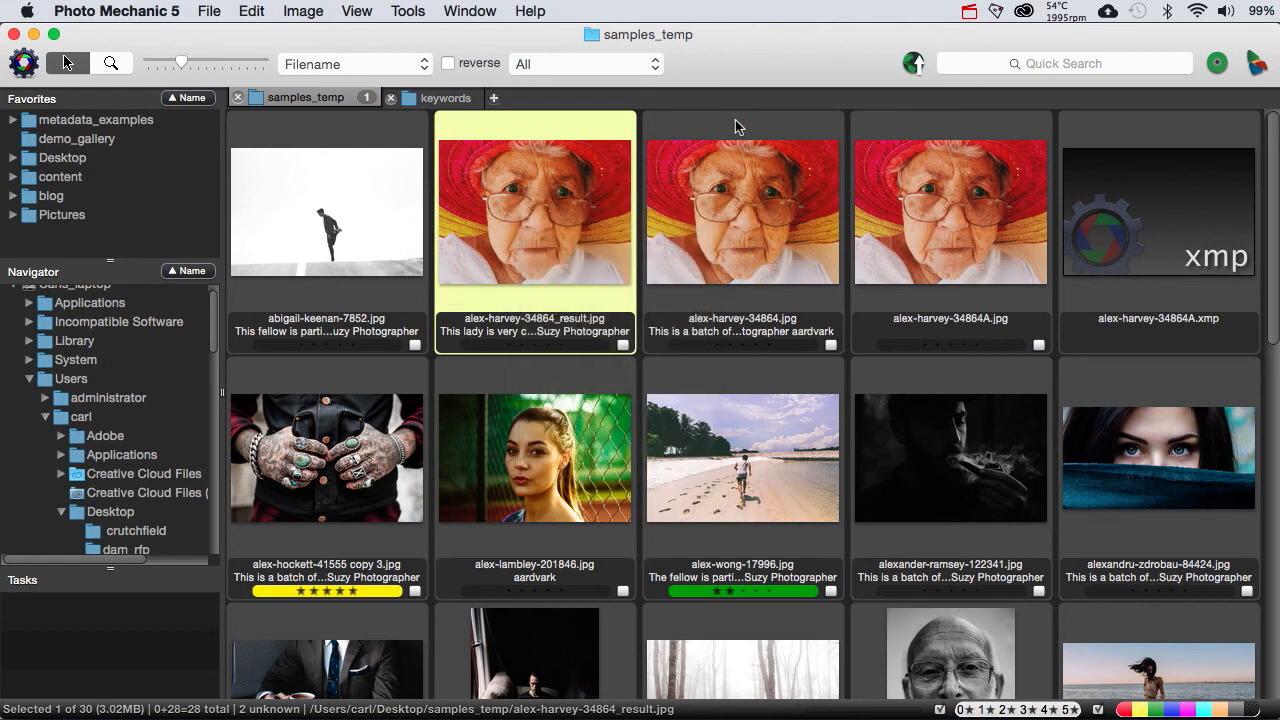